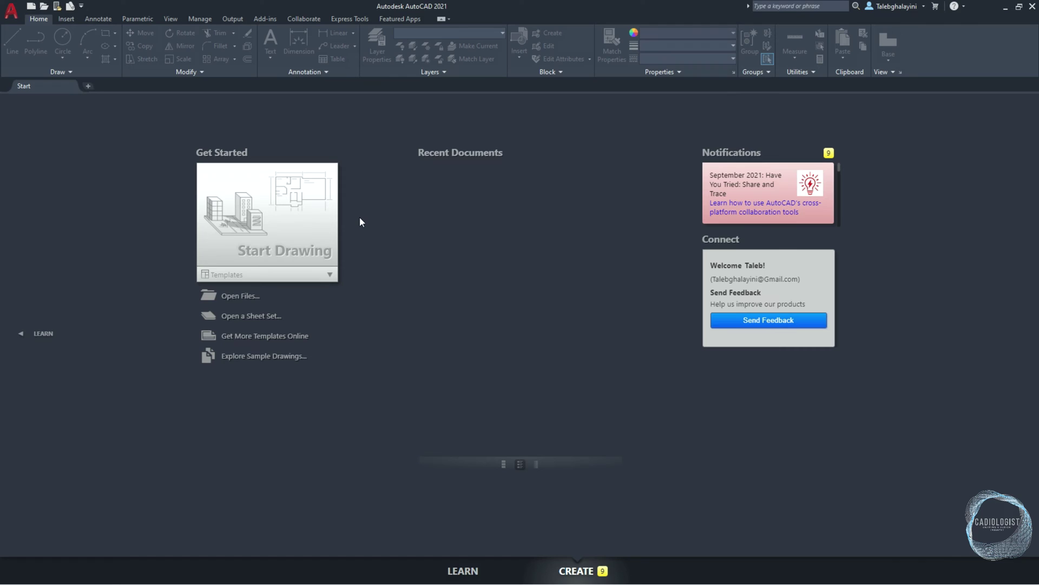
Start a blank drawing with the grid off and set units to Decimal, precision 0, millimetres.
{"action": "left_click", "coordinate": [318, 218]}
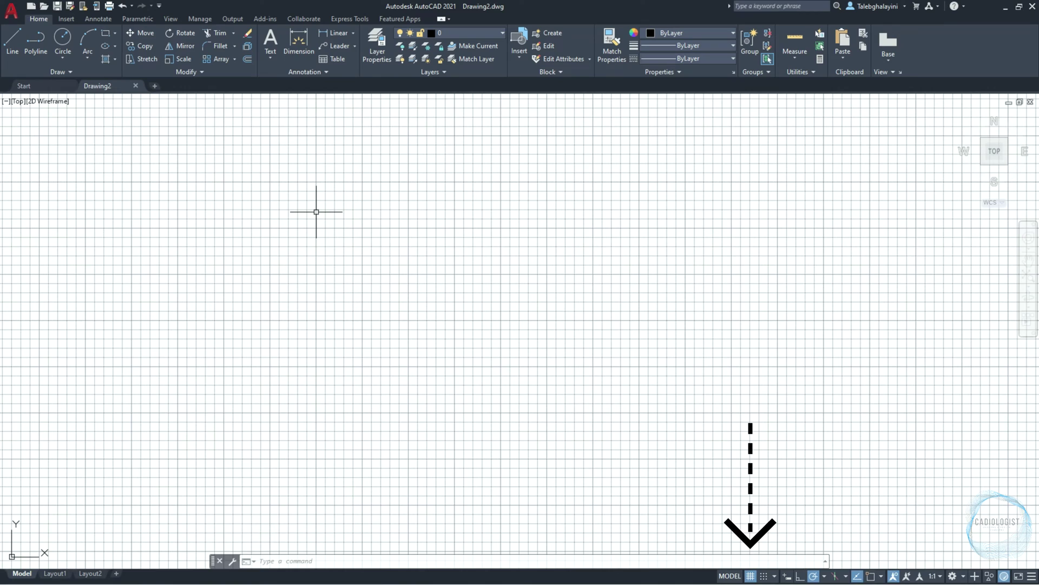
{"action": "key", "text": "F7"}
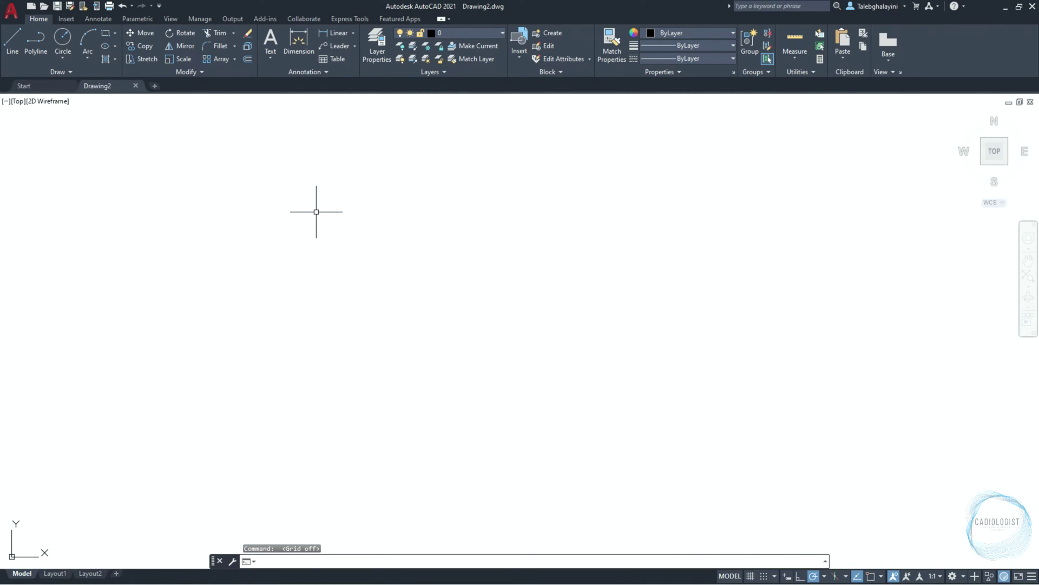
{"action": "type", "text": "UNITS"}
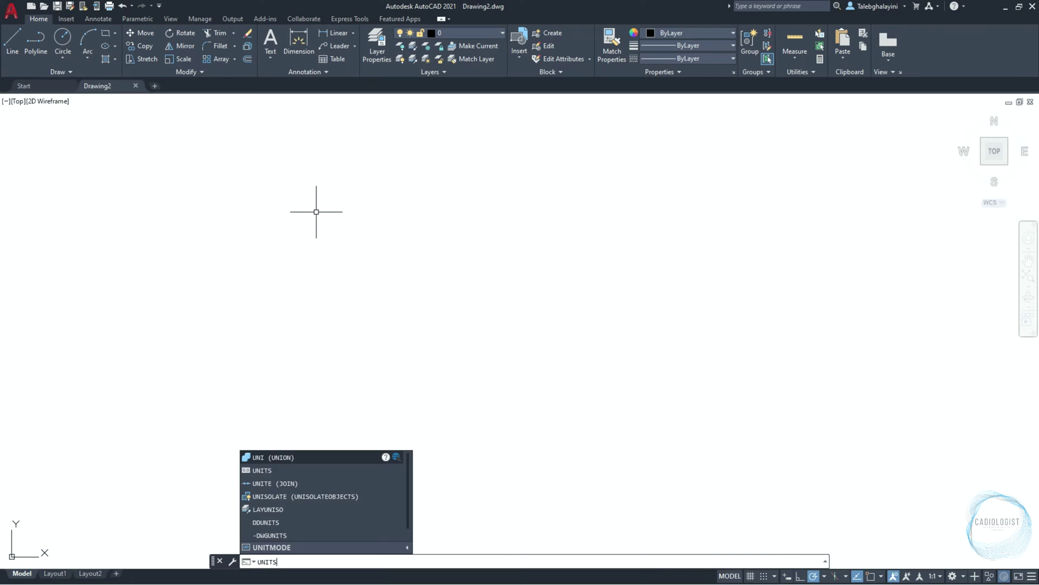
{"action": "key", "text": "Return"}
{"action": "left_click", "coordinate": [466, 222]}
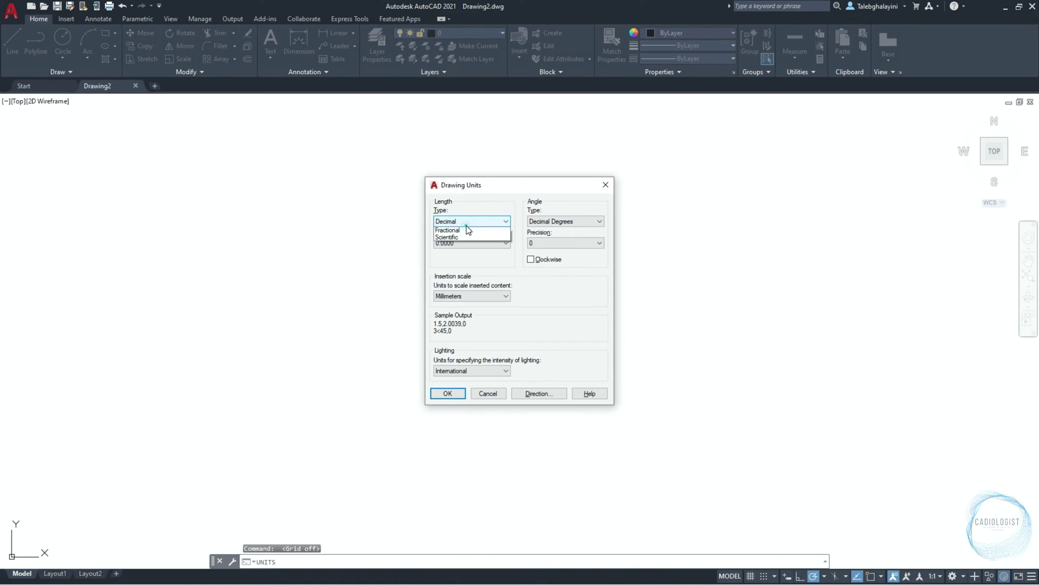
{"action": "left_click", "coordinate": [467, 238]}
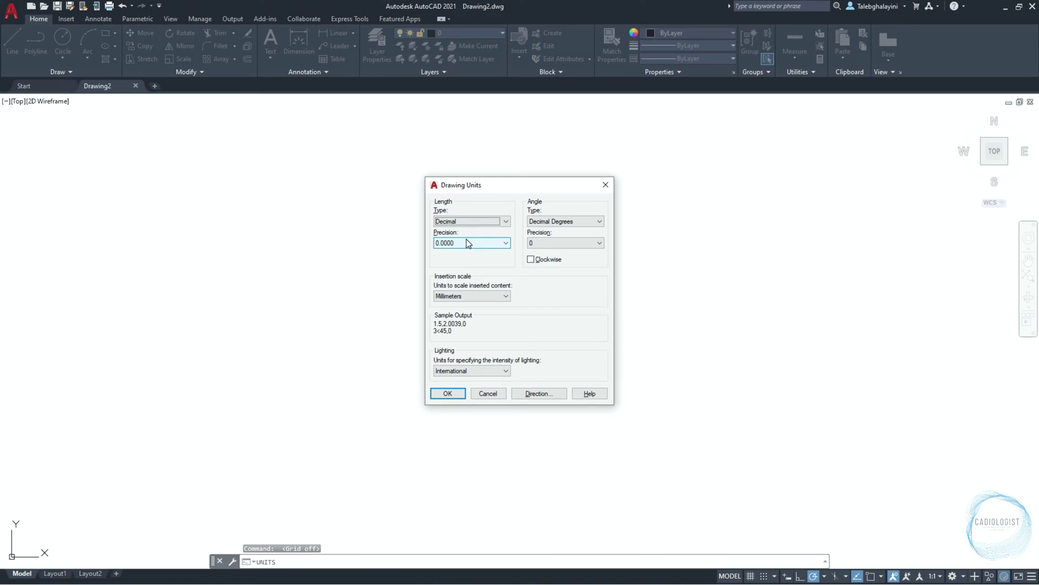
{"action": "left_click", "coordinate": [467, 242]}
{"action": "left_click", "coordinate": [466, 252]}
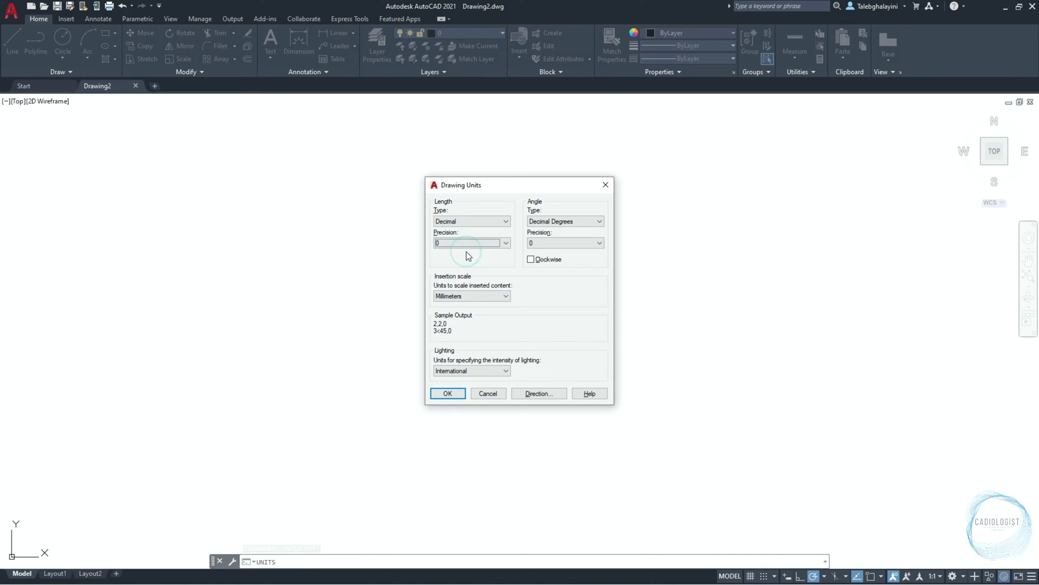
{"action": "left_click", "coordinate": [455, 296]}
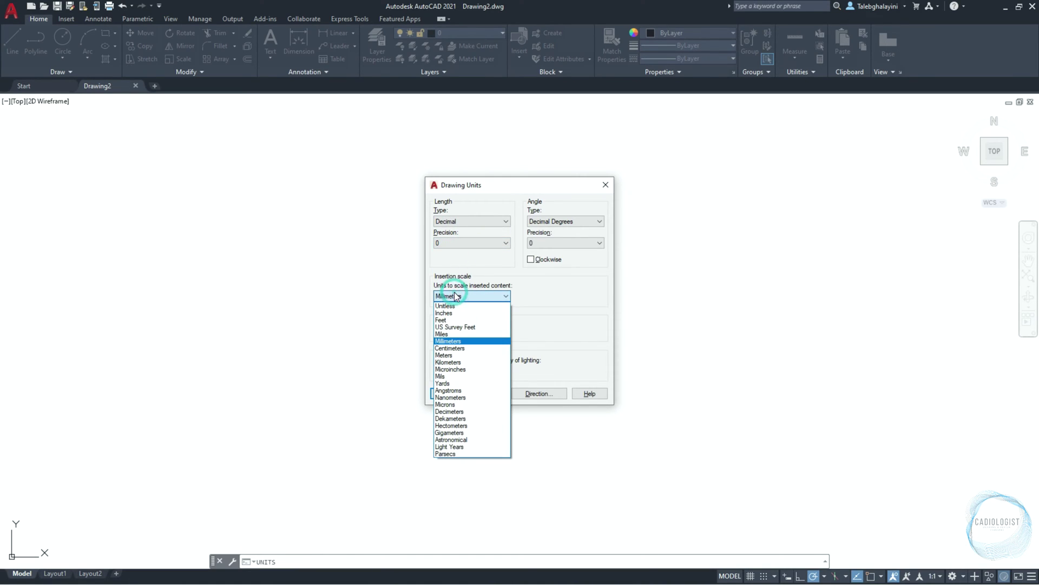
{"action": "left_click", "coordinate": [464, 341]}
{"action": "left_click", "coordinate": [447, 394]}
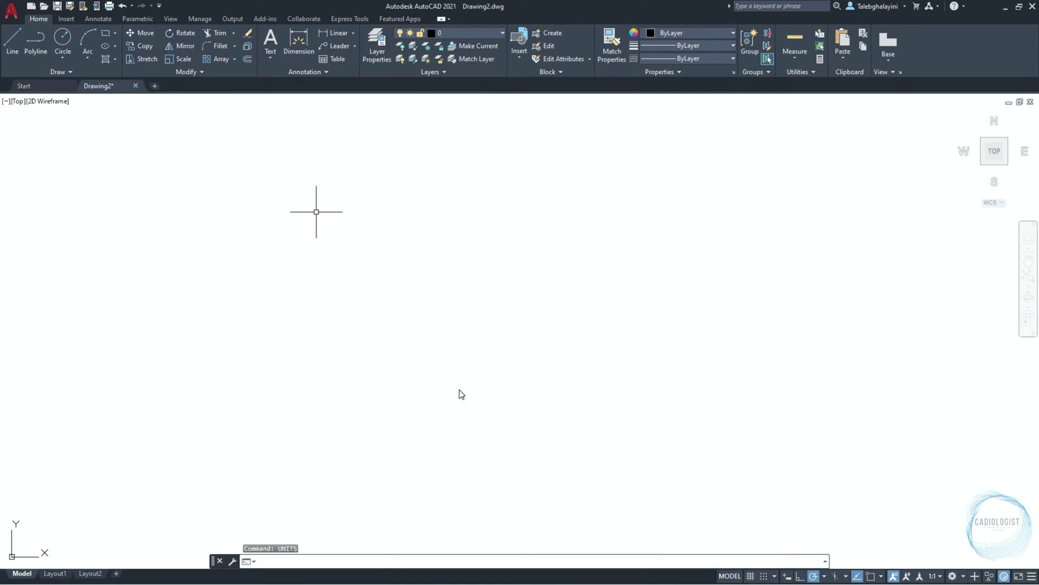
Create two new layers named Object and DIM.
{"action": "type", "text": "LA"}
{"action": "key", "text": "Return"}
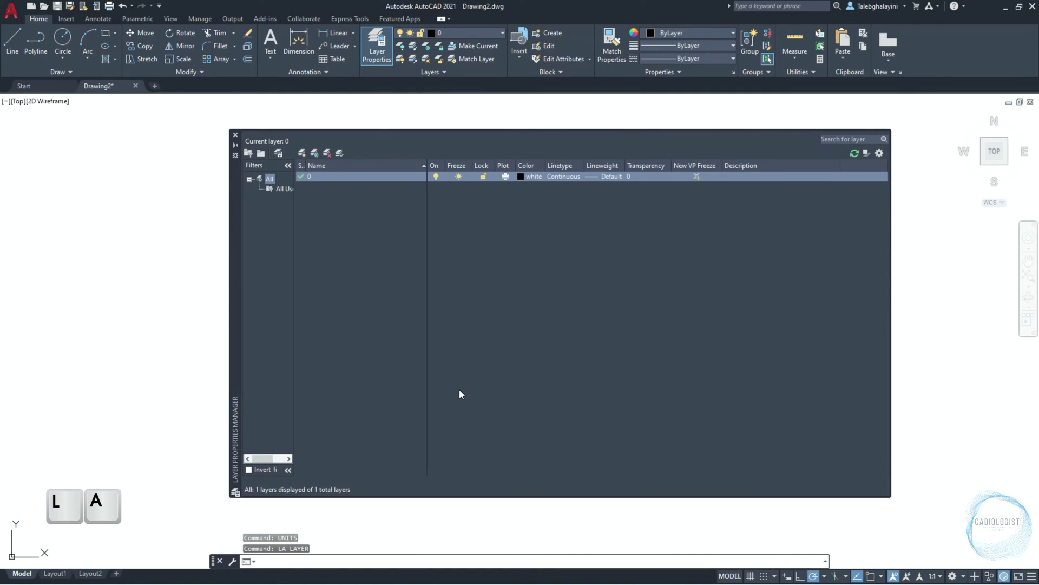
{"action": "left_click", "coordinate": [303, 153]}
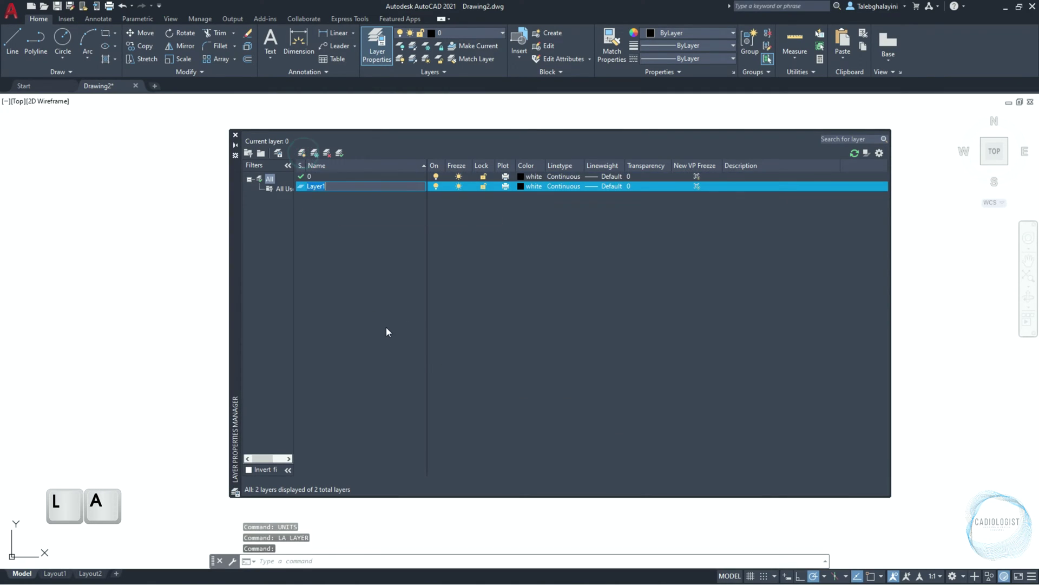
{"action": "type", "text": "Objec"}
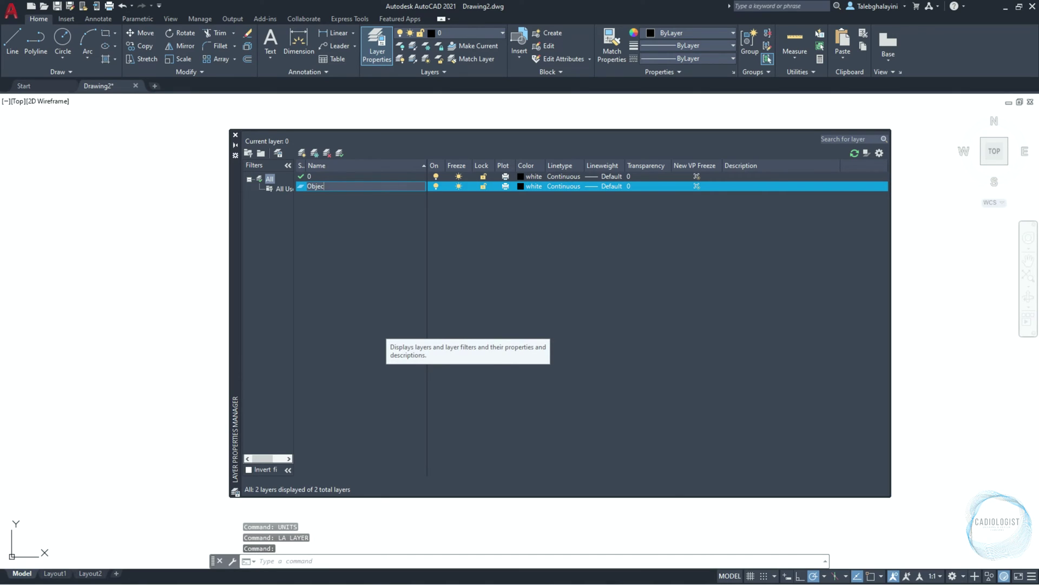
{"action": "type", "text": "t"}
{"action": "key", "text": "Return"}
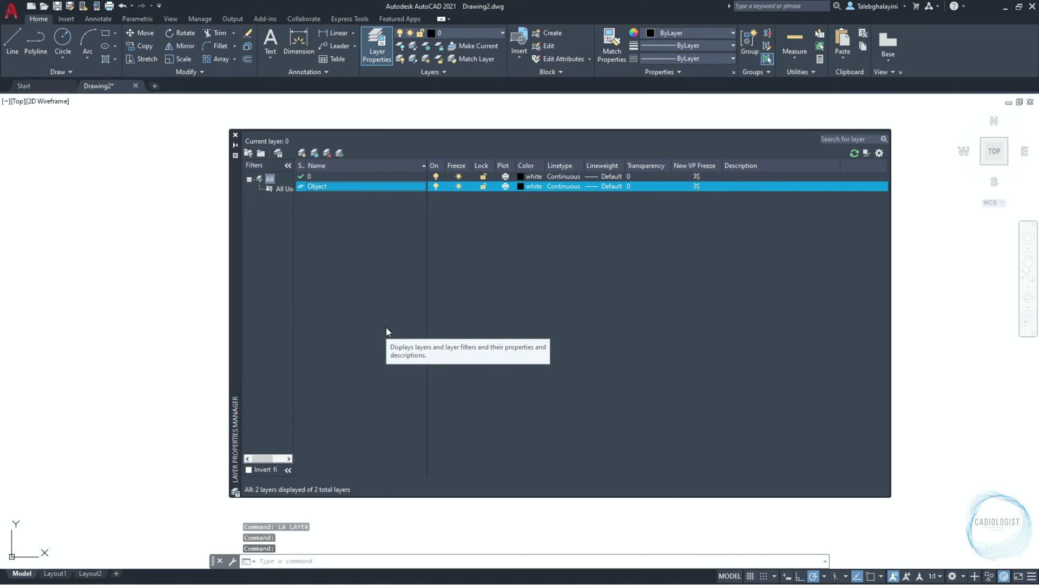
{"action": "left_click", "coordinate": [302, 153]}
{"action": "type", "text": "DIM"}
{"action": "key", "text": "Return"}
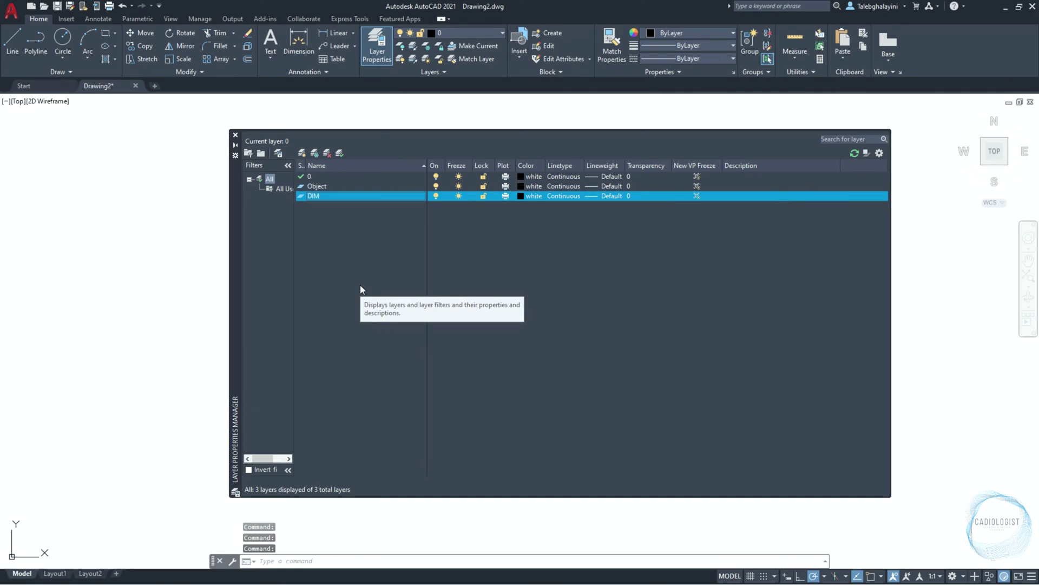
Give the DIM layer colour 8 and make Object the current layer.
{"action": "left_click", "coordinate": [521, 196]}
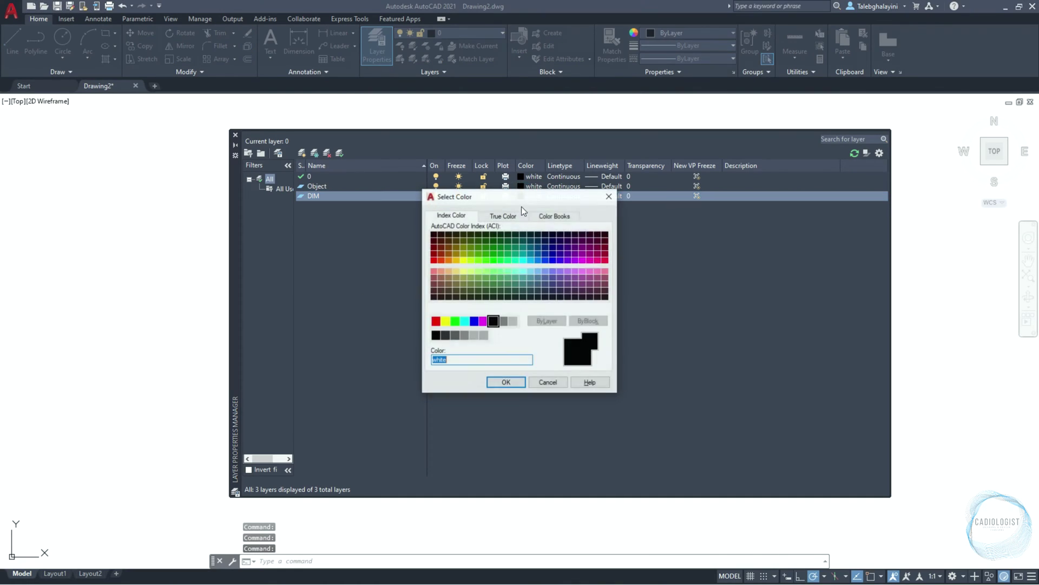
{"action": "left_click", "coordinate": [503, 321]}
{"action": "left_click", "coordinate": [505, 383]}
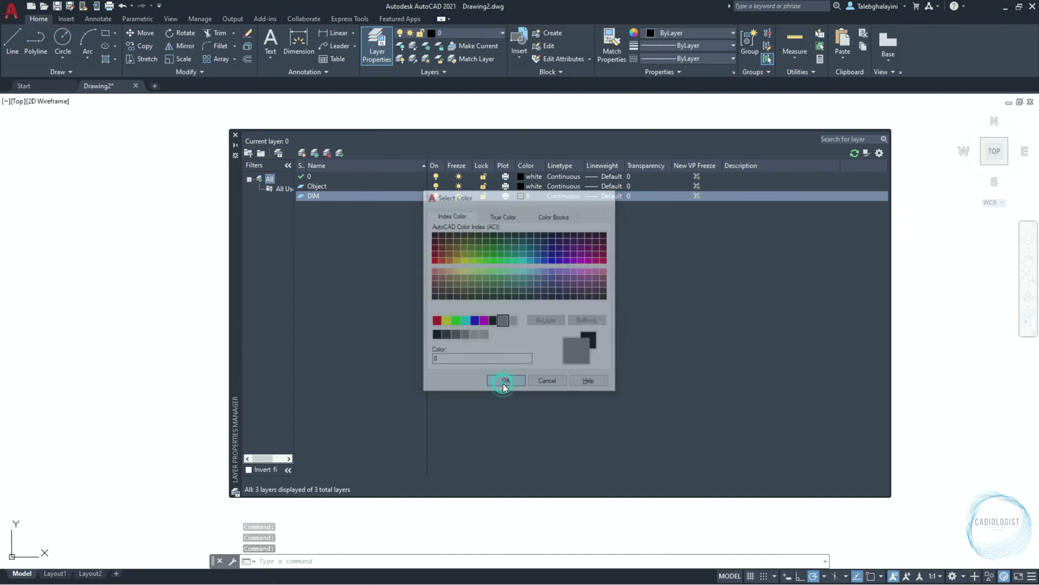
{"action": "double_click", "coordinate": [324, 187]}
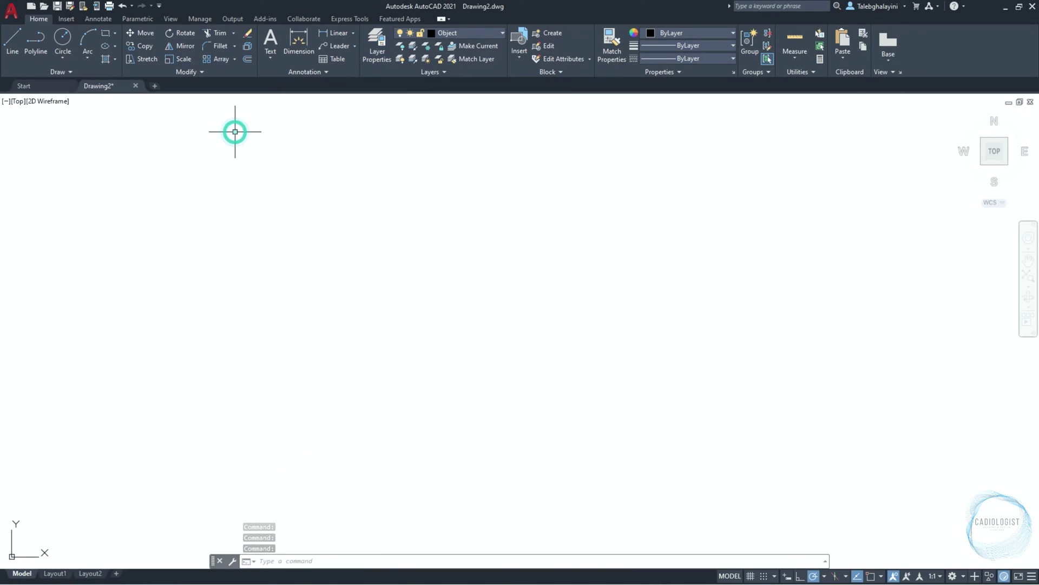
{"action": "left_click", "coordinate": [235, 134]}
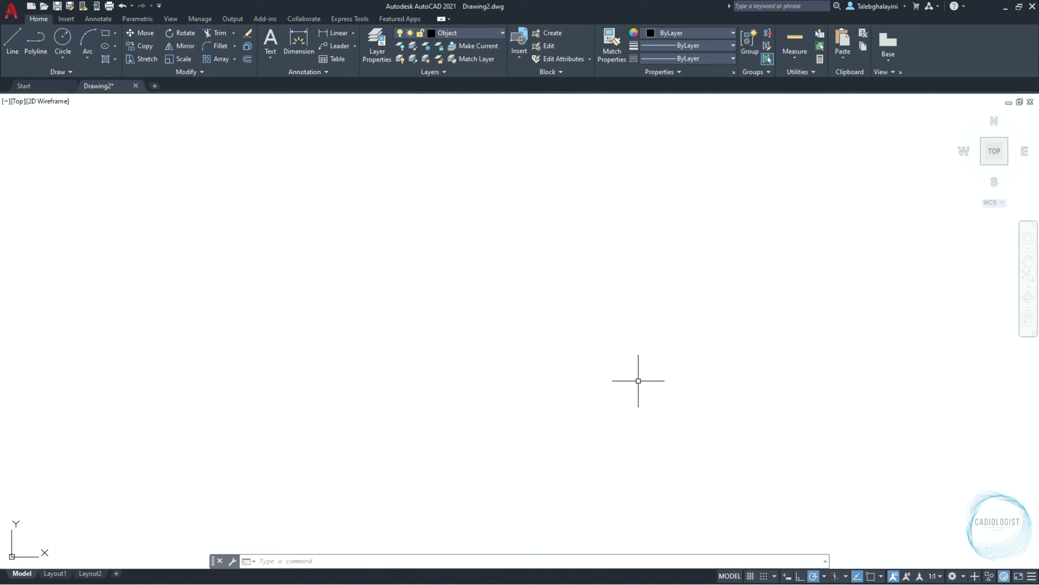
Turn on Ortho mode and enable the Center object snap.
{"action": "left_click", "coordinate": [800, 576]}
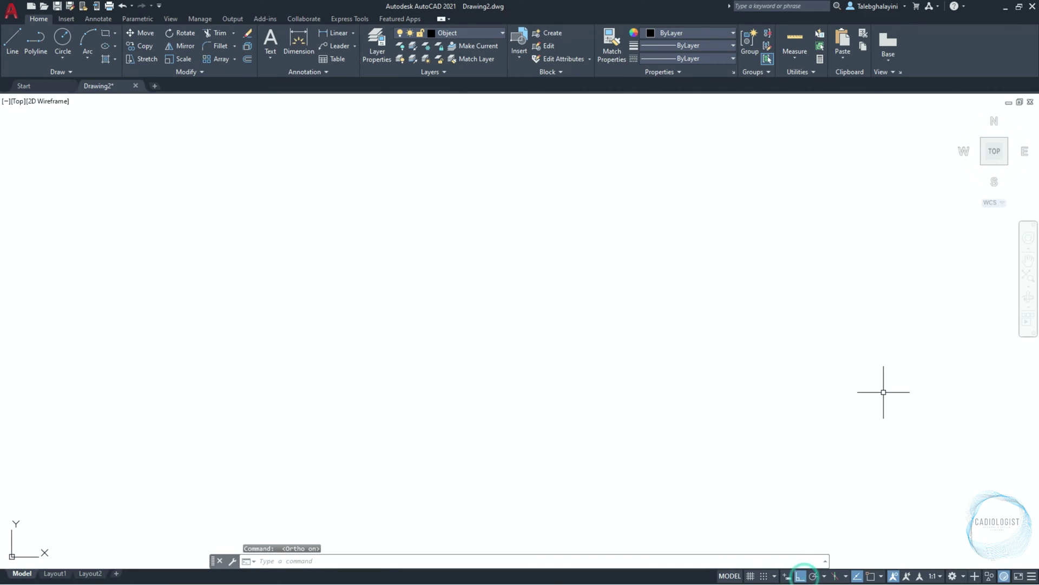
{"action": "left_click", "coordinate": [881, 576]}
{"action": "left_click", "coordinate": [904, 403]}
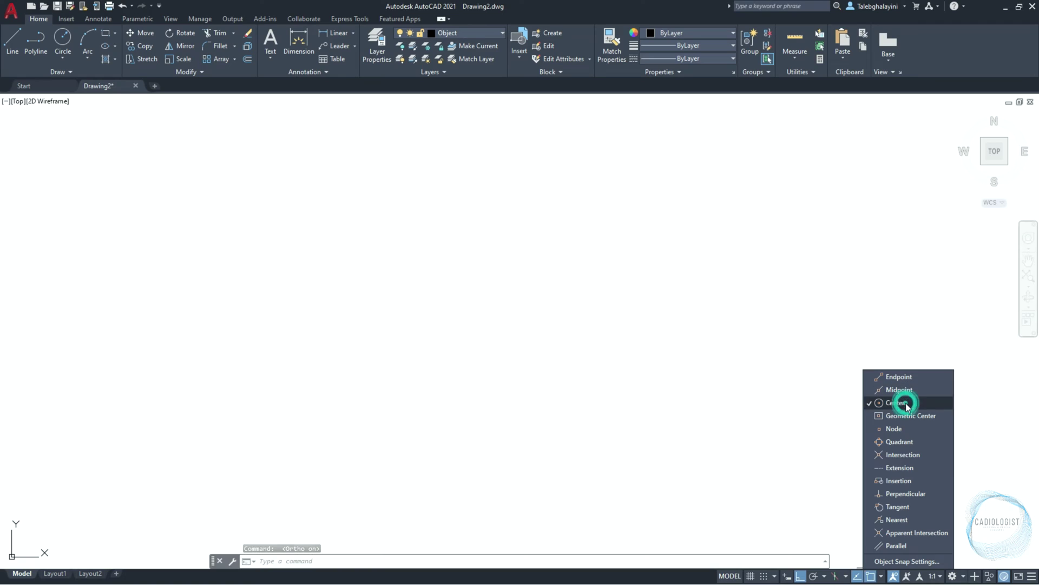
{"action": "left_click", "coordinate": [590, 313]}
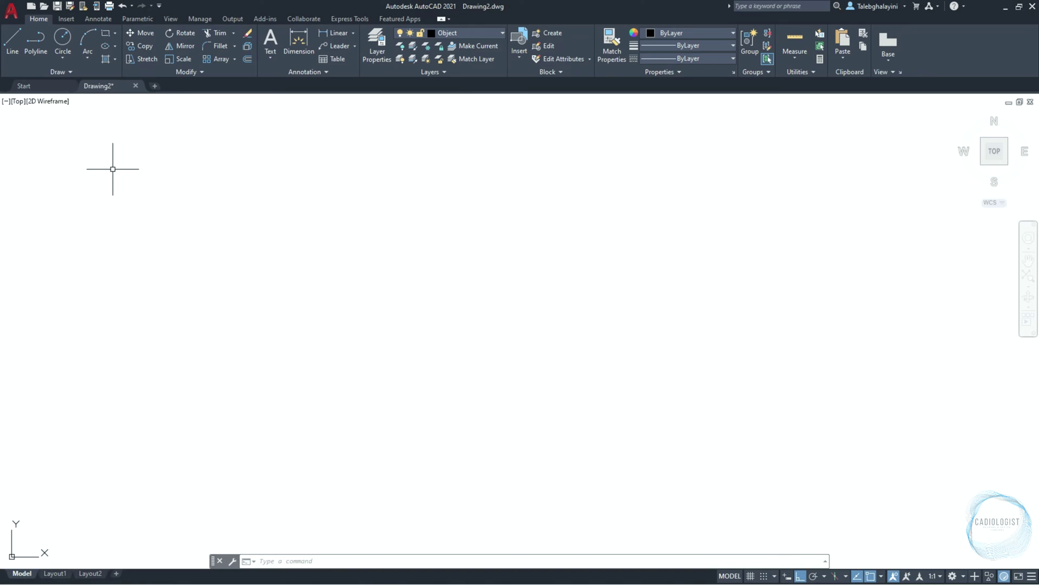
Save as 'Tutorial 12 - Exercise 05.dwg' in Desktop > Basic 2D AutoCAD Exercises > CAD.
{"action": "left_click", "coordinate": [59, 8]}
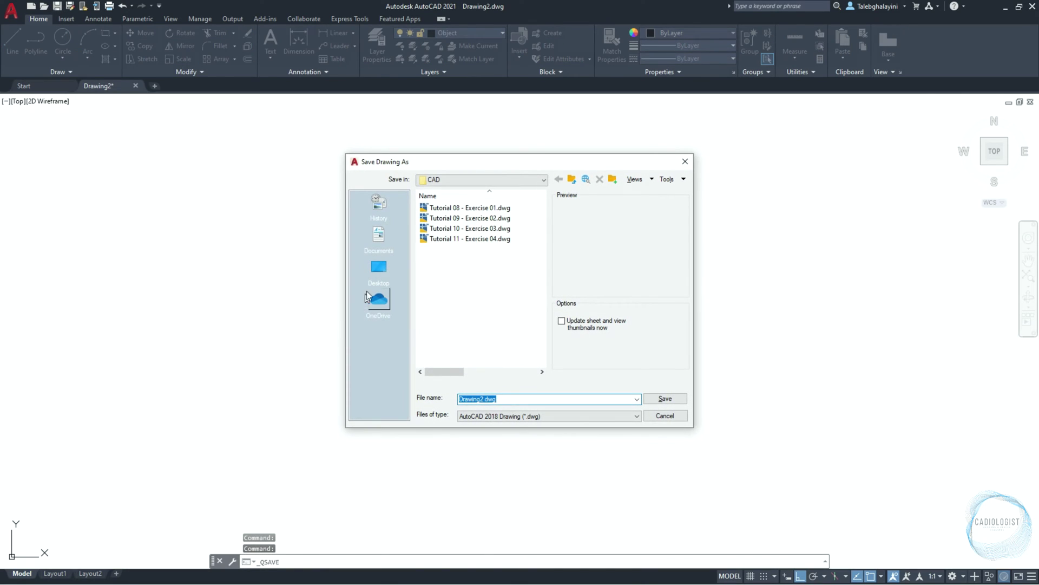
{"action": "left_click", "coordinate": [373, 278]}
{"action": "double_click", "coordinate": [463, 261]}
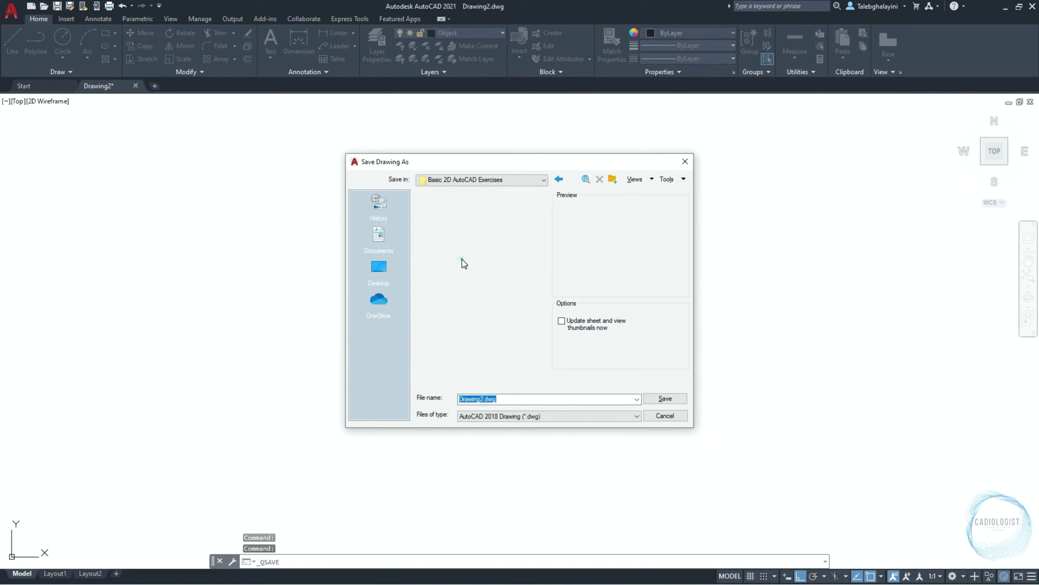
{"action": "double_click", "coordinate": [436, 208]}
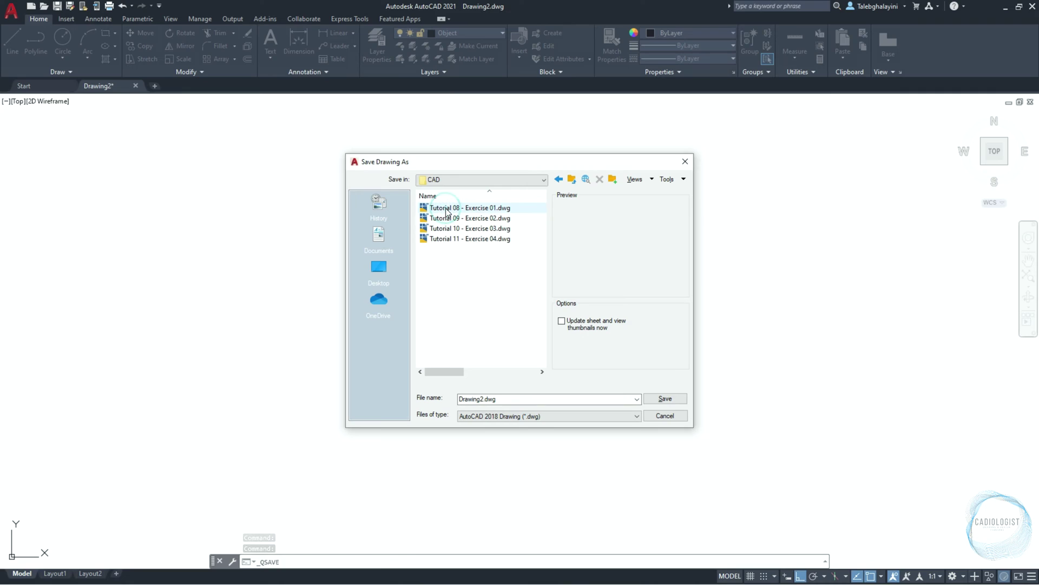
{"action": "left_click", "coordinate": [465, 239]}
{"action": "double_click", "coordinate": [483, 398]}
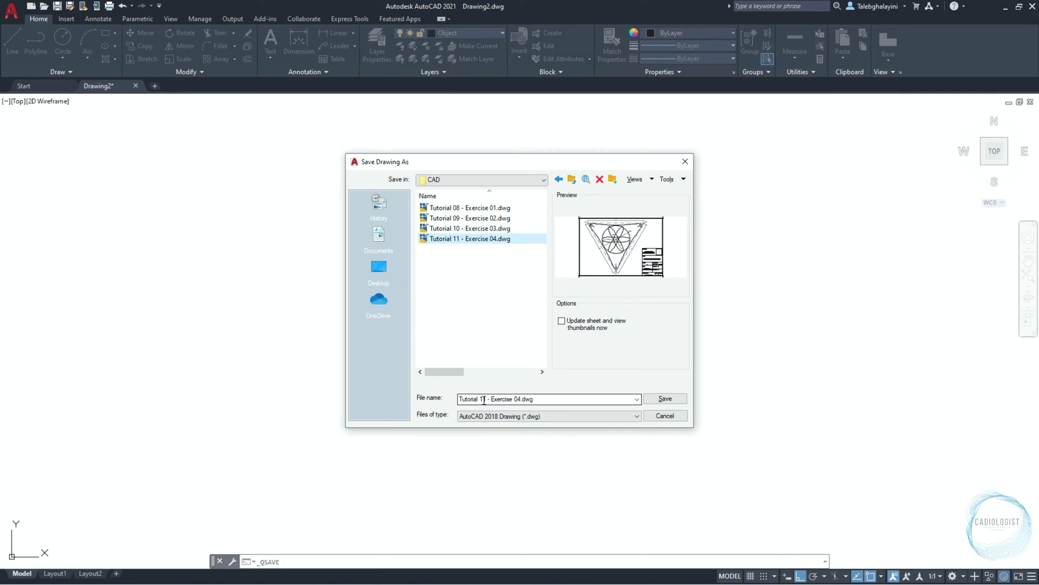
{"action": "type", "text": "1"}
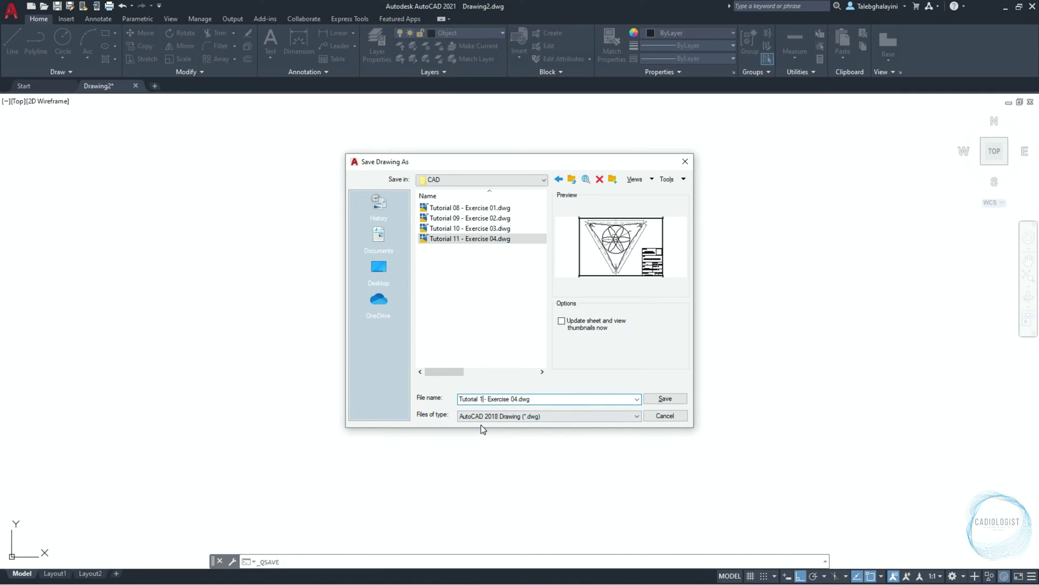
{"action": "type", "text": "2"}
{"action": "double_click", "coordinate": [522, 399]}
{"action": "type", "text": "05"}
{"action": "left_click", "coordinate": [666, 398]}
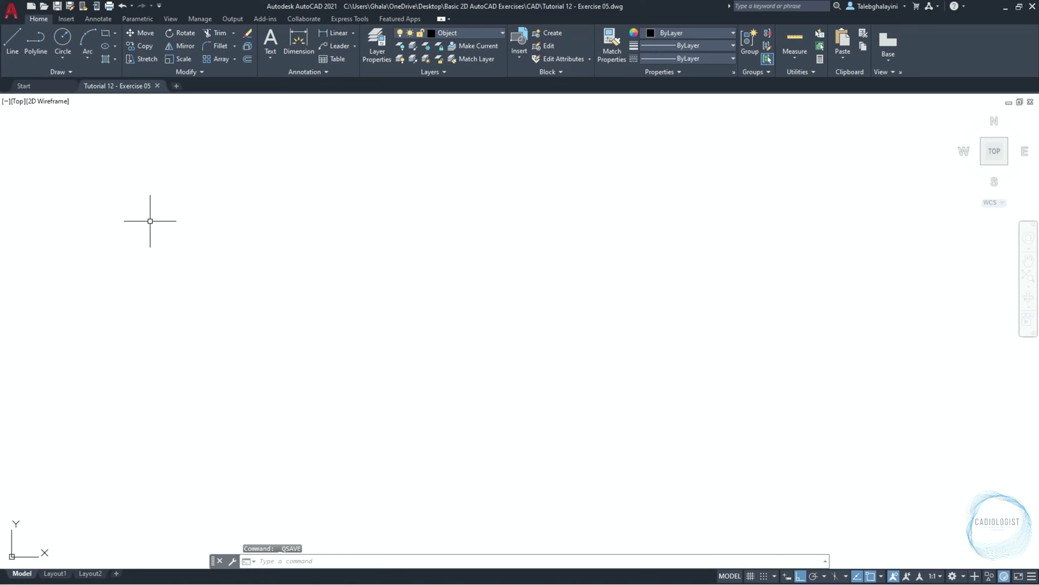
Confirm automatic save every 10 minutes in the Open and Save options.
{"action": "left_click", "coordinate": [11, 11]}
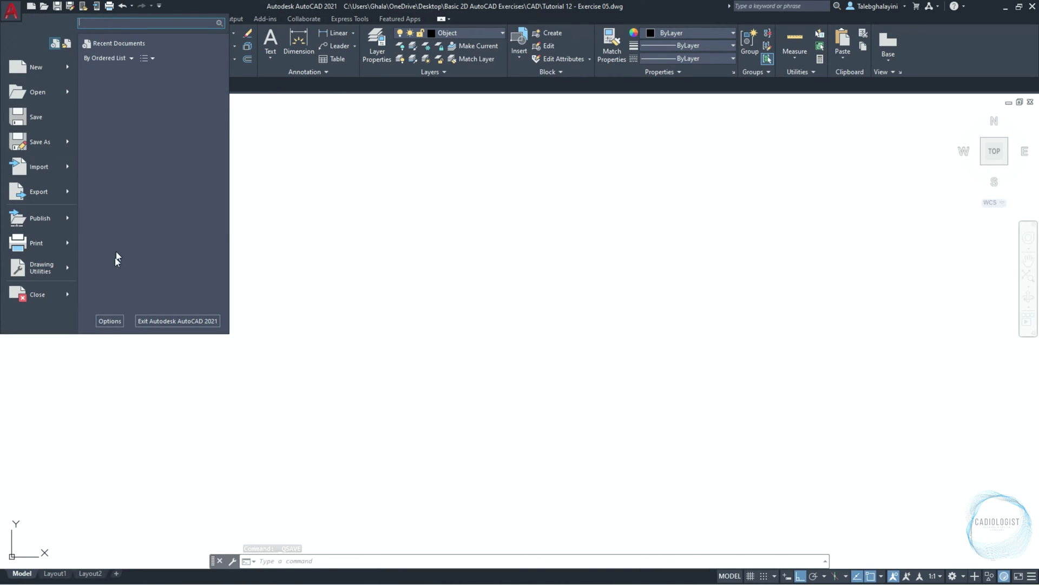
{"action": "left_click", "coordinate": [110, 320]}
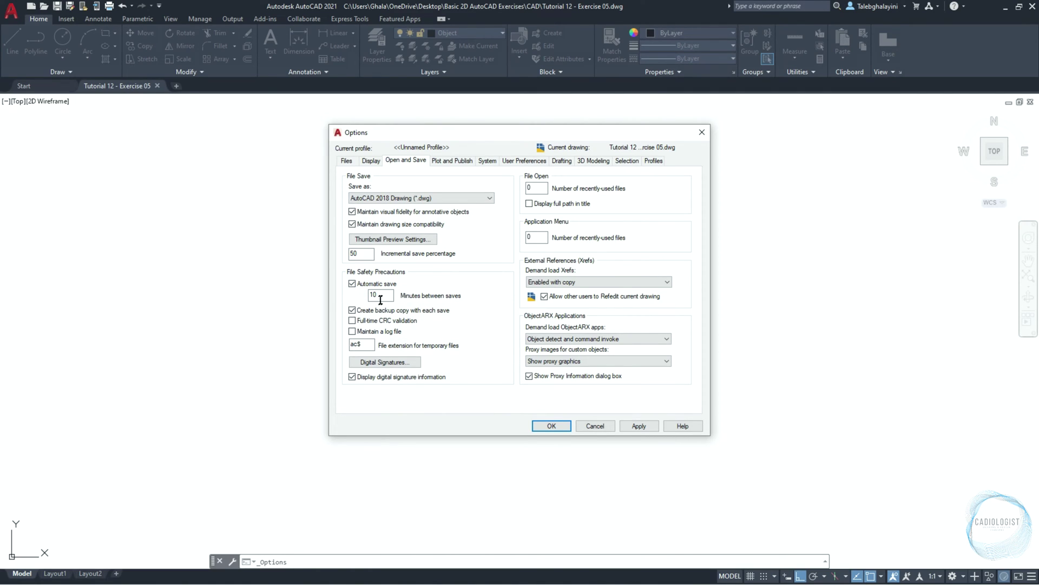
{"action": "double_click", "coordinate": [374, 296]}
{"action": "left_click", "coordinate": [542, 426]}
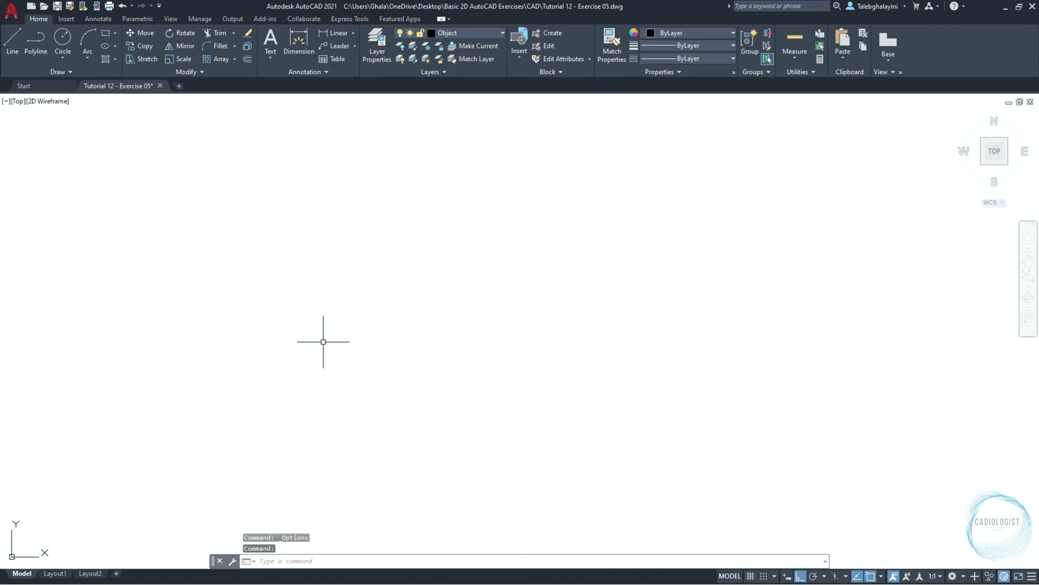
Save the drawing and draw a 50-diameter circle.
{"action": "key", "text": "ctrl+s"}
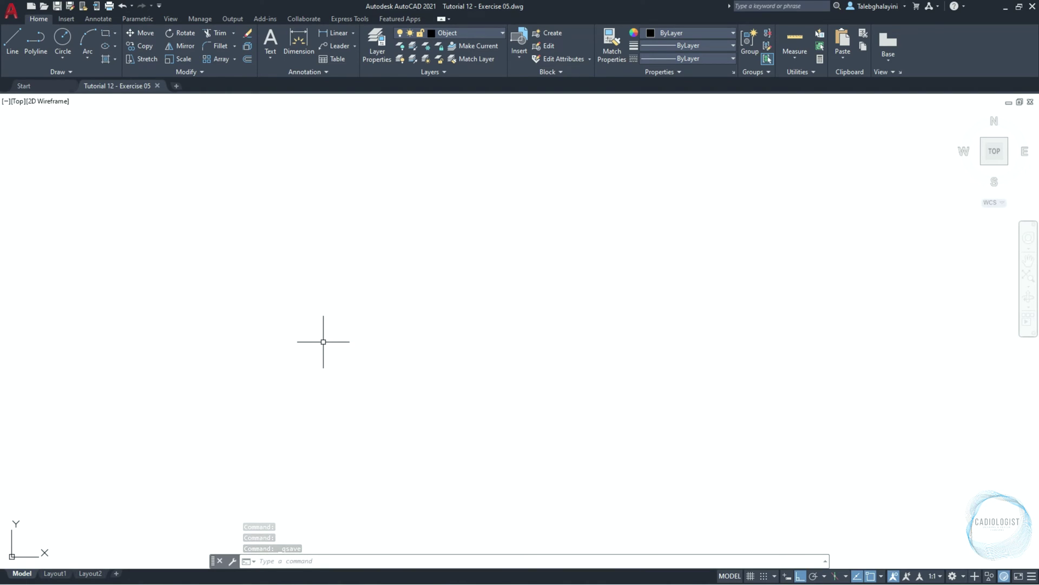
{"action": "type", "text": "c"}
{"action": "key", "text": "Return"}
{"action": "left_click", "coordinate": [494, 303]}
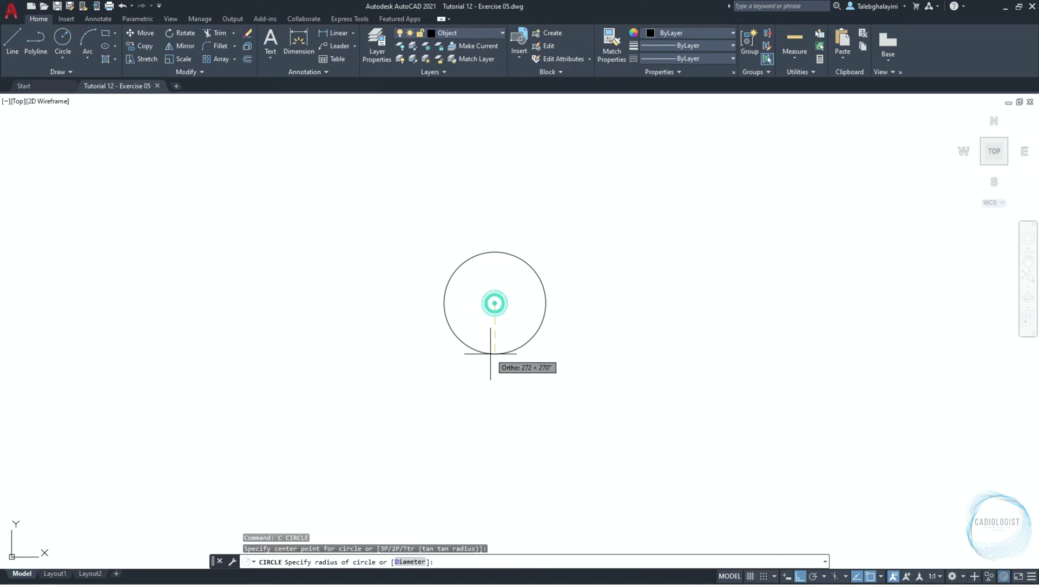
{"action": "type", "text": "d"}
{"action": "key", "text": "Return"}
{"action": "type", "text": "50"}
{"action": "key", "text": "Return"}
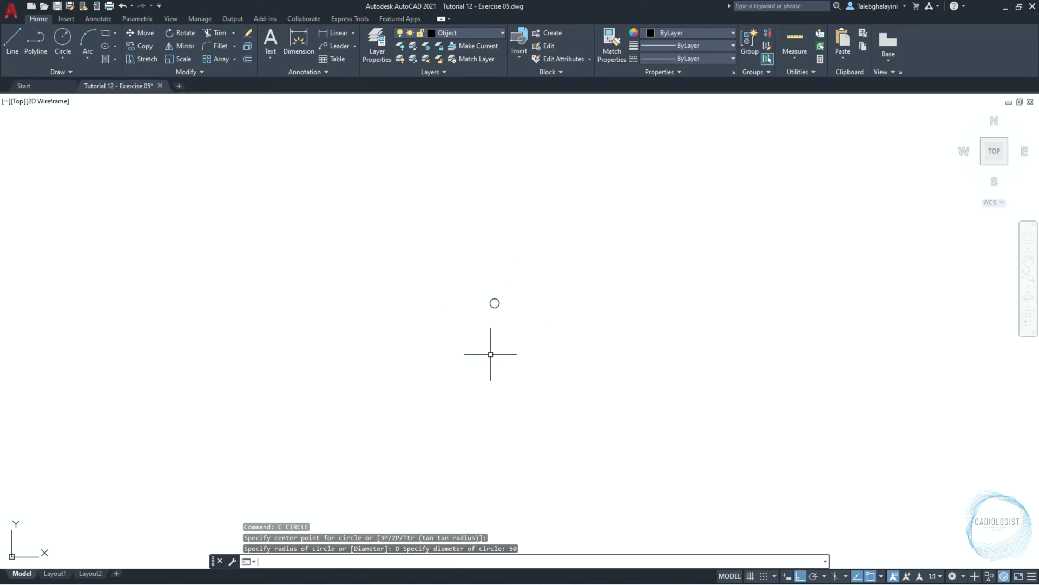
Offset the 50-diameter circle 25 outward to form a concentric ring.
{"action": "scroll", "coordinate": [492, 293], "scroll_direction": "up", "scroll_amount": 10}
{"action": "left_click", "coordinate": [500, 350]}
{"action": "left_click", "coordinate": [417, 355]}
{"action": "type", "text": "b"}
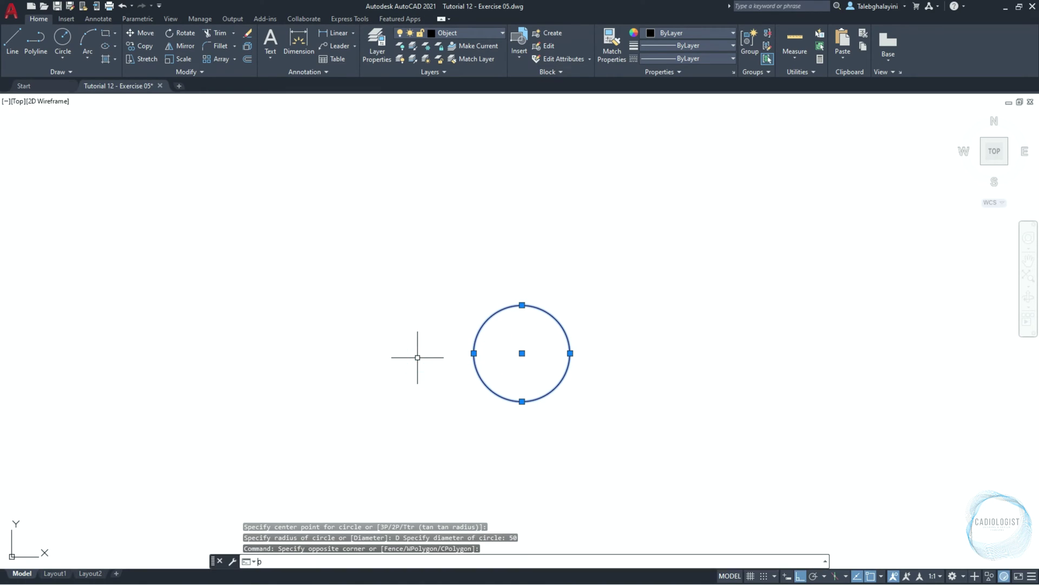
{"action": "key", "text": "Return"}
{"action": "key", "text": "Return"}
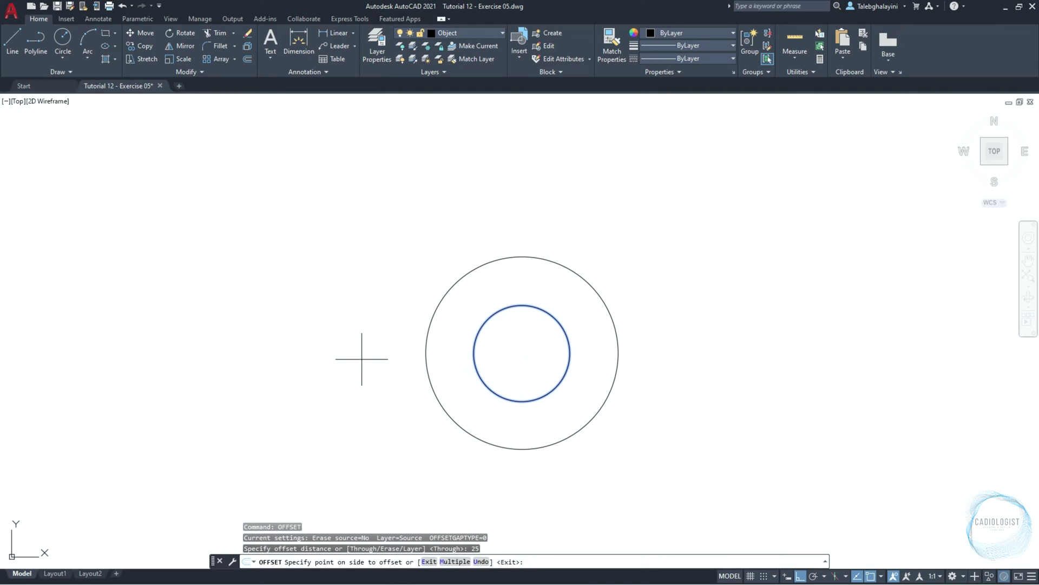
{"action": "left_click", "coordinate": [359, 359]}
{"action": "key", "text": "Escape"}
{"action": "middle_click_drag", "start_coordinate": [505, 368], "coordinate": [444, 313]}
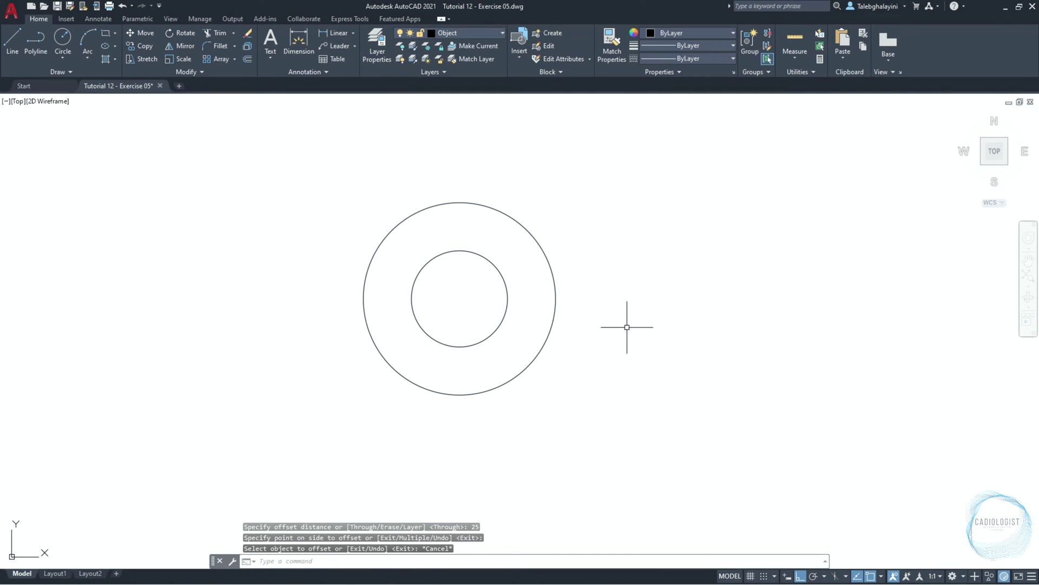
Set polar tracking to 5° and copy the inner circle 150 away at 25°.
{"action": "left_click", "coordinate": [824, 576]}
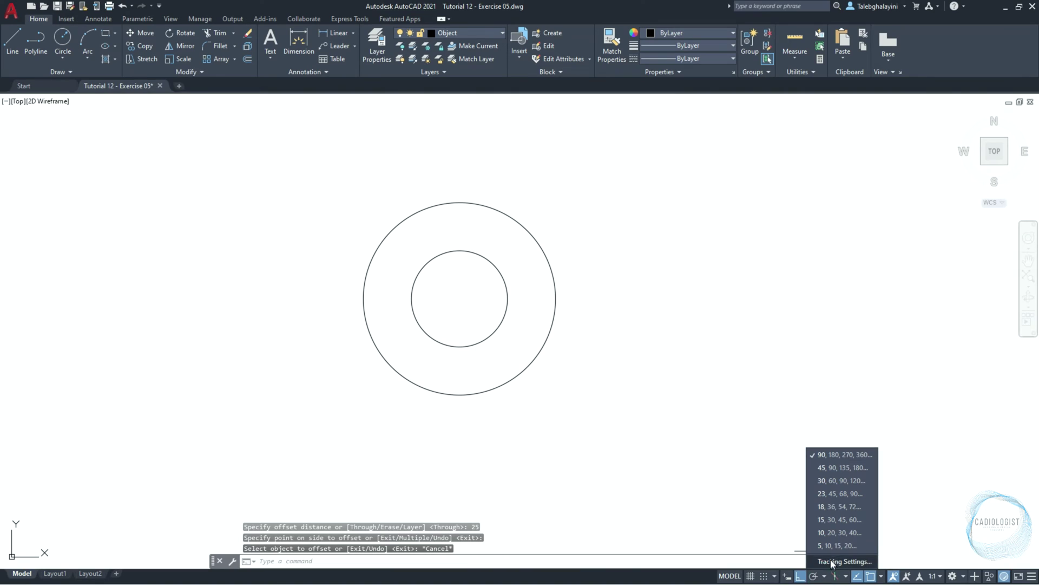
{"action": "left_click", "coordinate": [869, 543]}
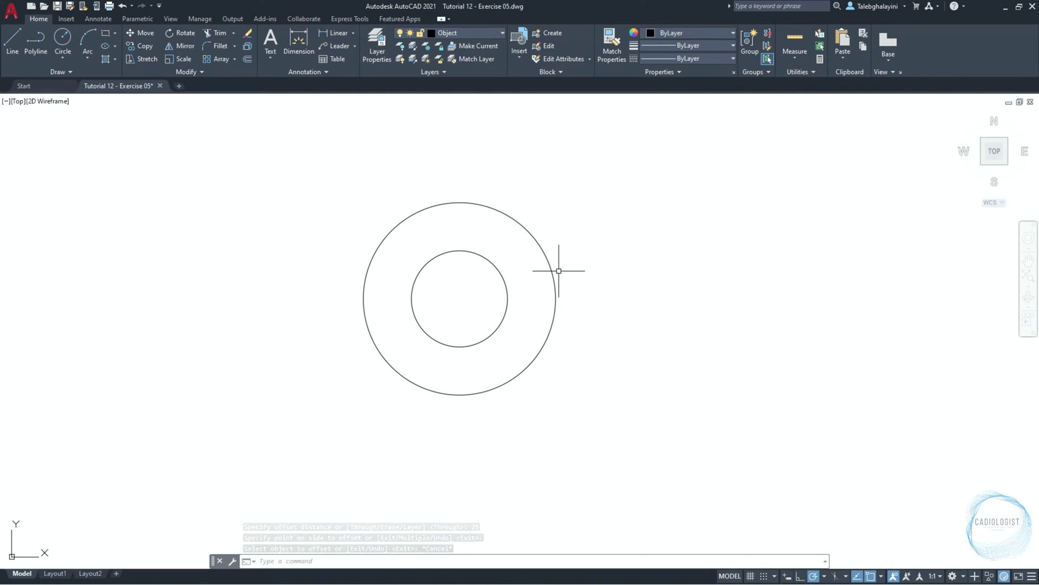
{"action": "left_click", "coordinate": [507, 287]}
{"action": "type", "text": "co"}
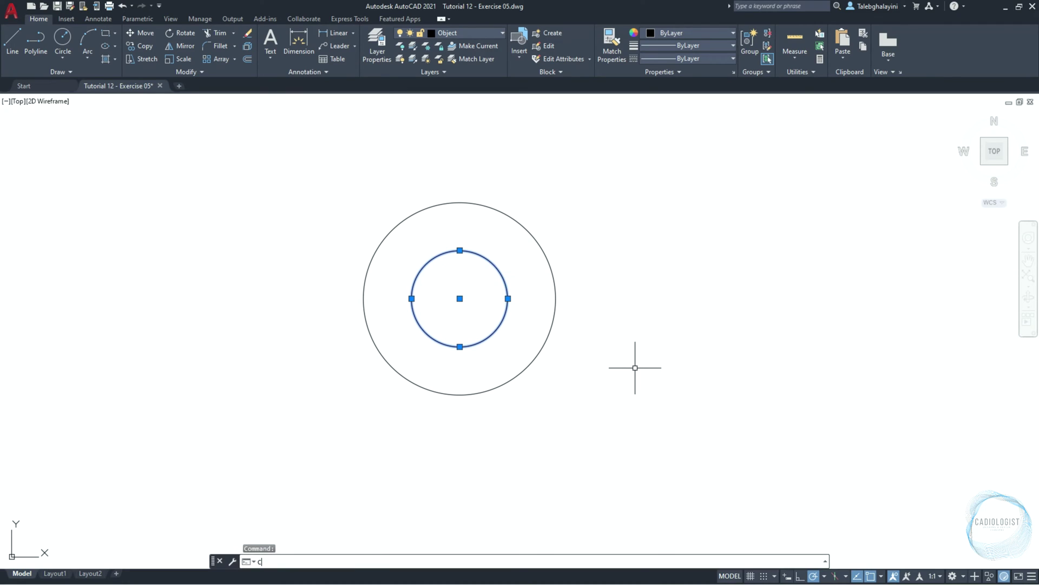
{"action": "key", "text": "Return"}
{"action": "left_click", "coordinate": [460, 299]}
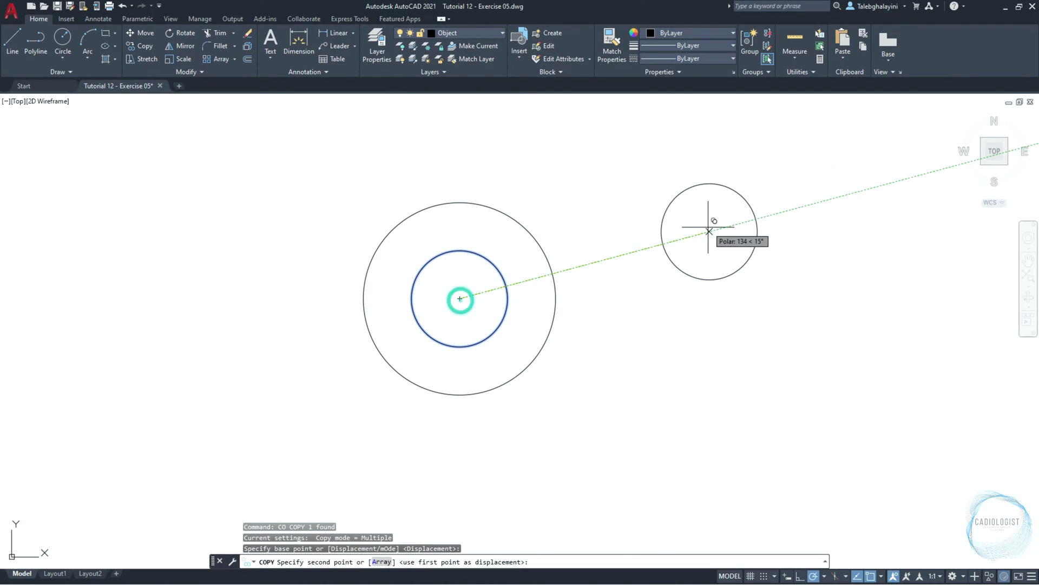
{"action": "type", "text": "1"}
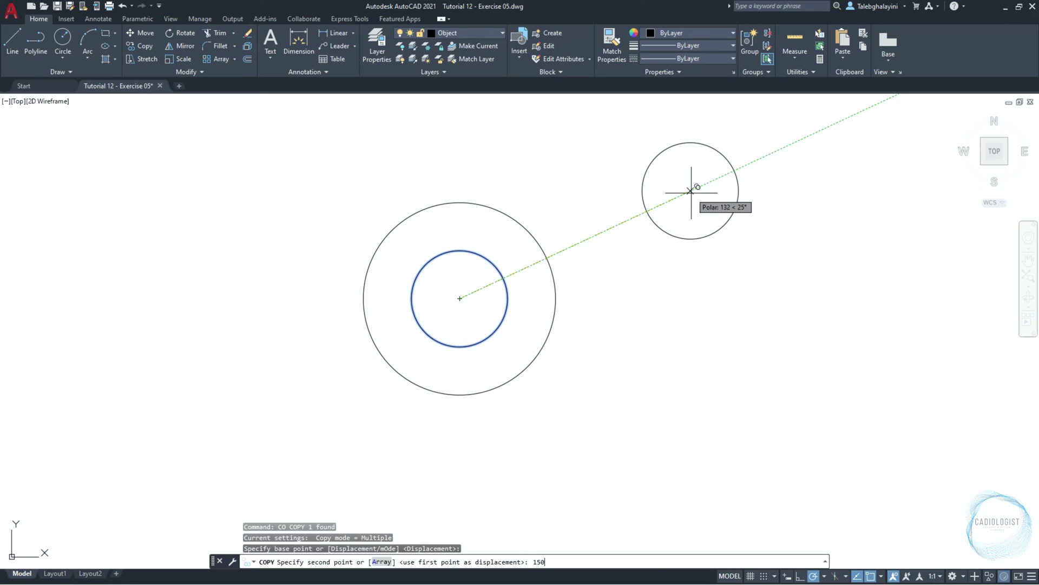
{"action": "type", "text": "50"}
{"action": "key", "text": "Return"}
{"action": "key", "text": "Escape"}
Offset the copied circle 12.5 inward.
{"action": "left_click", "coordinate": [689, 209]}
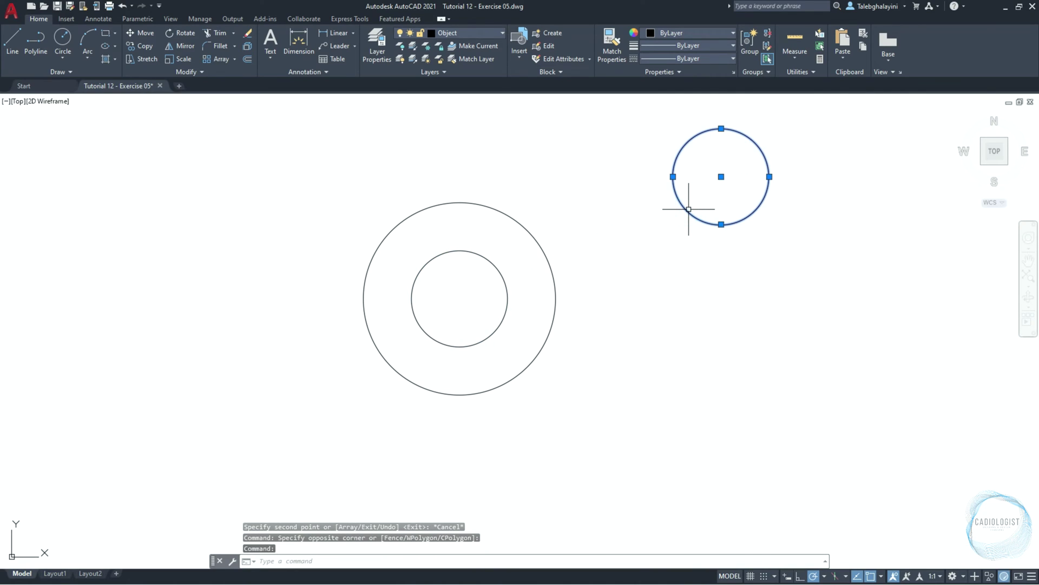
{"action": "type", "text": "o"}
{"action": "key", "text": "Return"}
{"action": "type", "text": "12.5"}
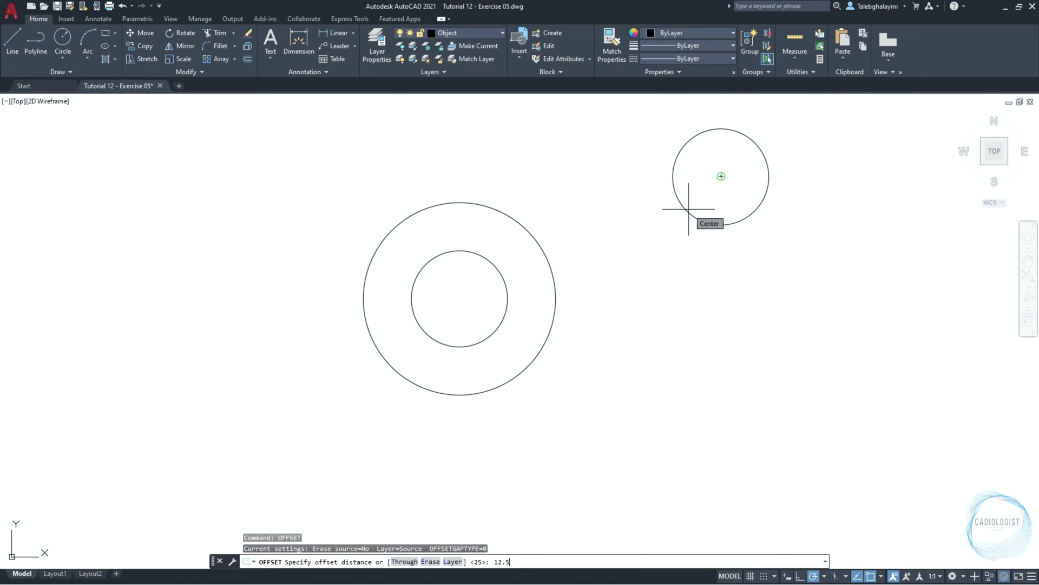
{"action": "key", "text": "Return"}
{"action": "left_click", "coordinate": [686, 212]}
{"action": "left_click", "coordinate": [707, 189]}
{"action": "key", "text": "Escape"}
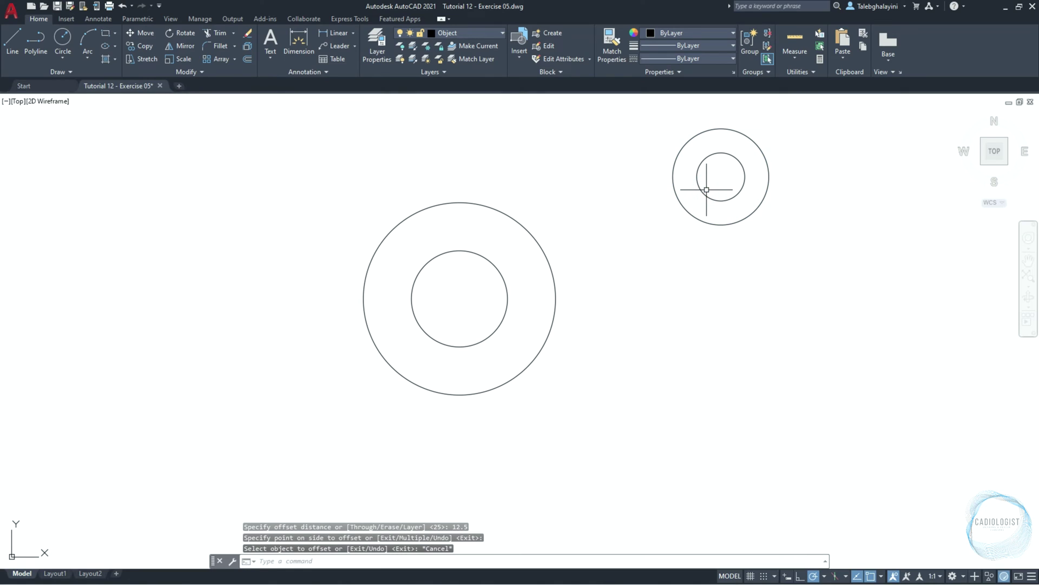
{"action": "type", "text": "c"}
{"action": "key", "text": "Return"}
Draw a radius-150 circle tangent to both outer rings.
{"action": "middle_click_drag", "start_coordinate": [690, 246], "coordinate": [566, 297]}
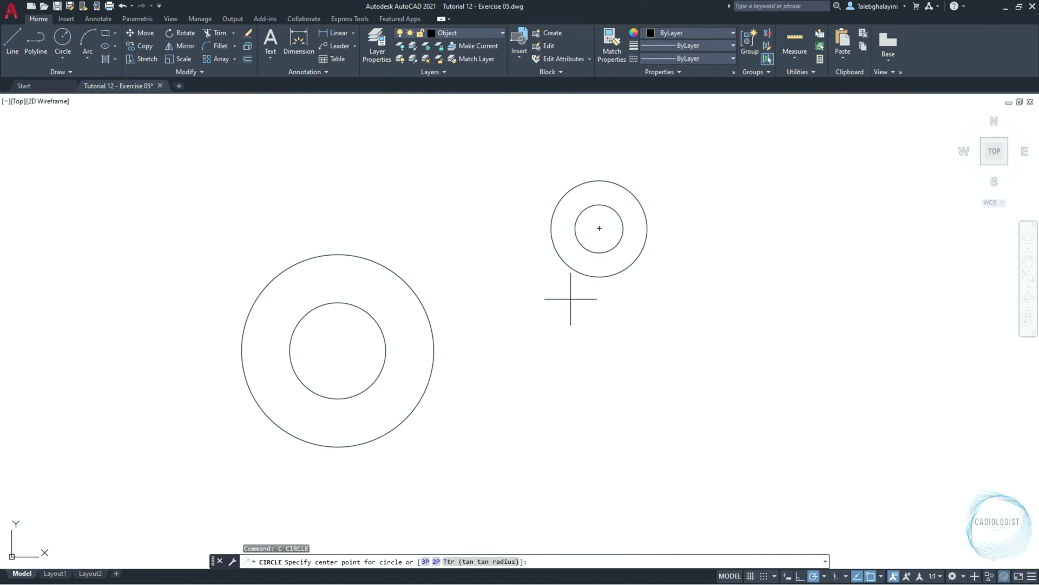
{"action": "left_click", "coordinate": [485, 561]}
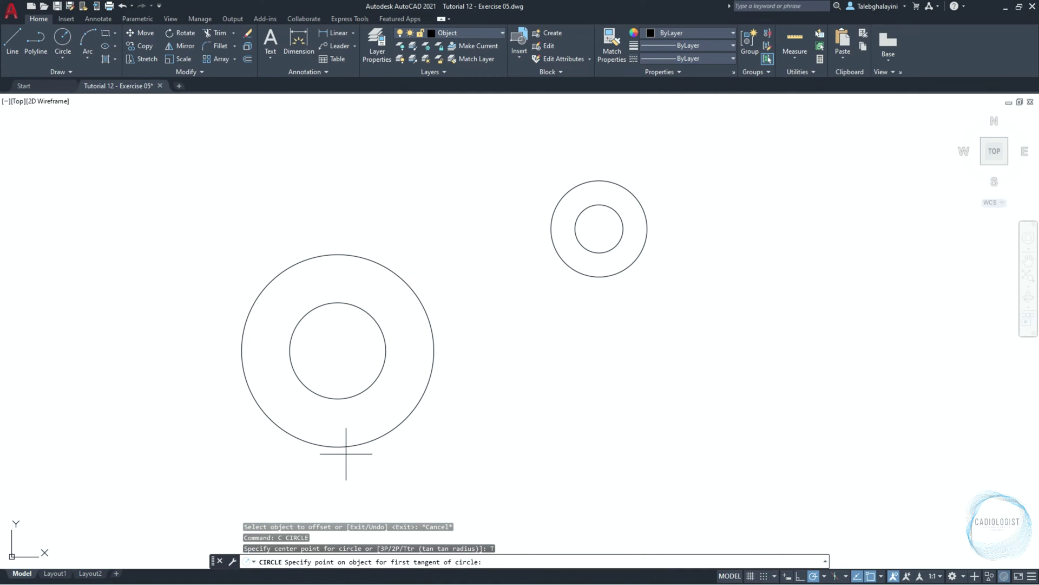
{"action": "left_click", "coordinate": [308, 448]}
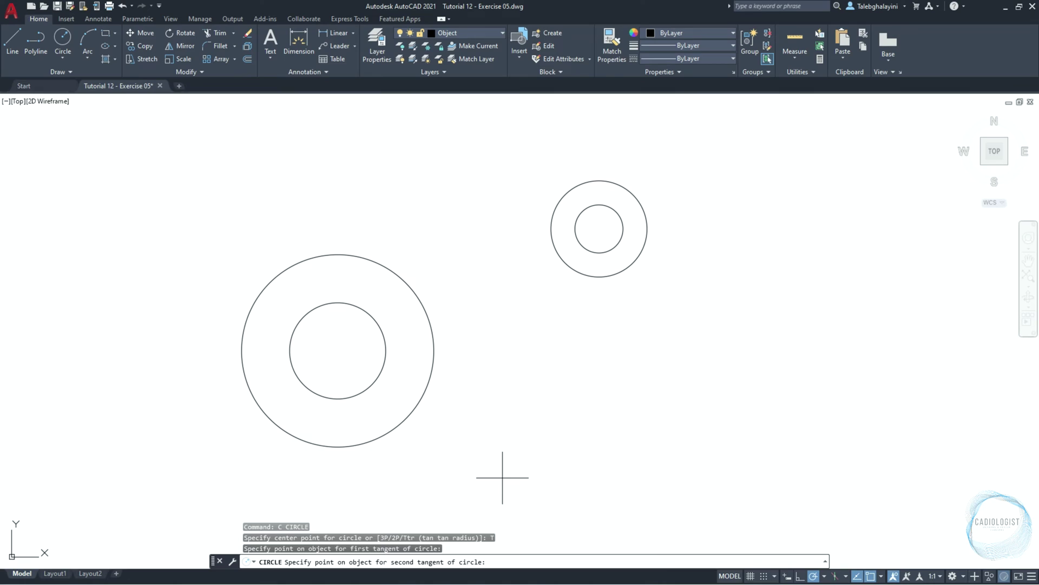
{"action": "left_click", "coordinate": [651, 229]}
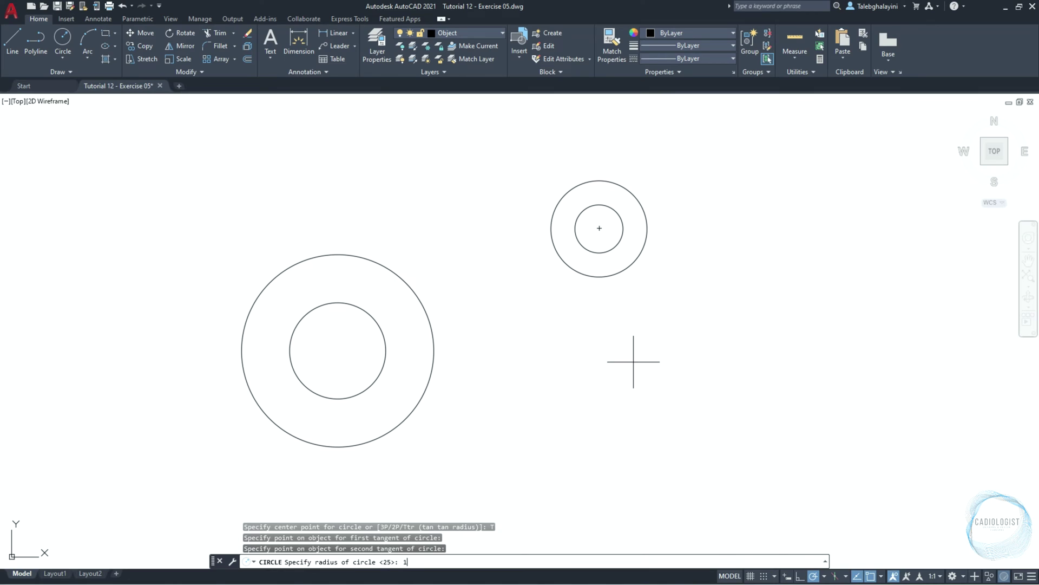
{"action": "type", "text": "150"}
{"action": "key", "text": "Return"}
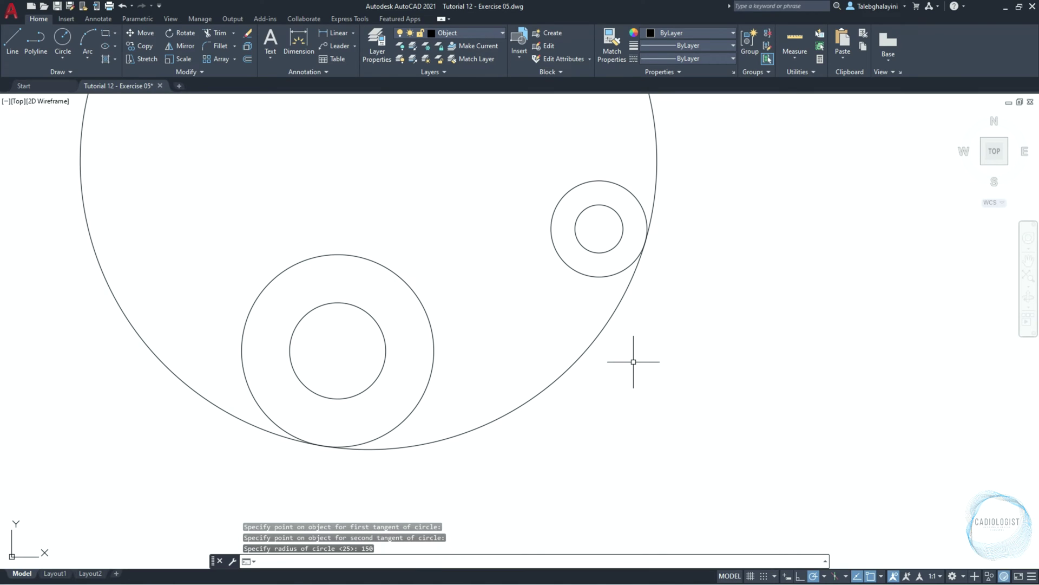
Draw a radius-75 circle tangent to the top of both outer rings.
{"action": "key", "text": "space"}
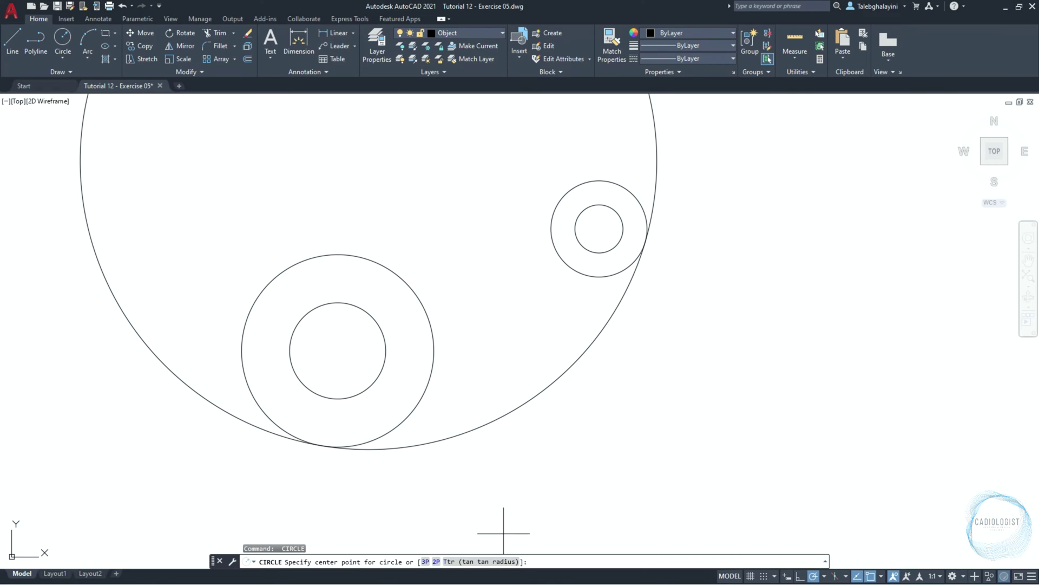
{"action": "left_click", "coordinate": [495, 562]}
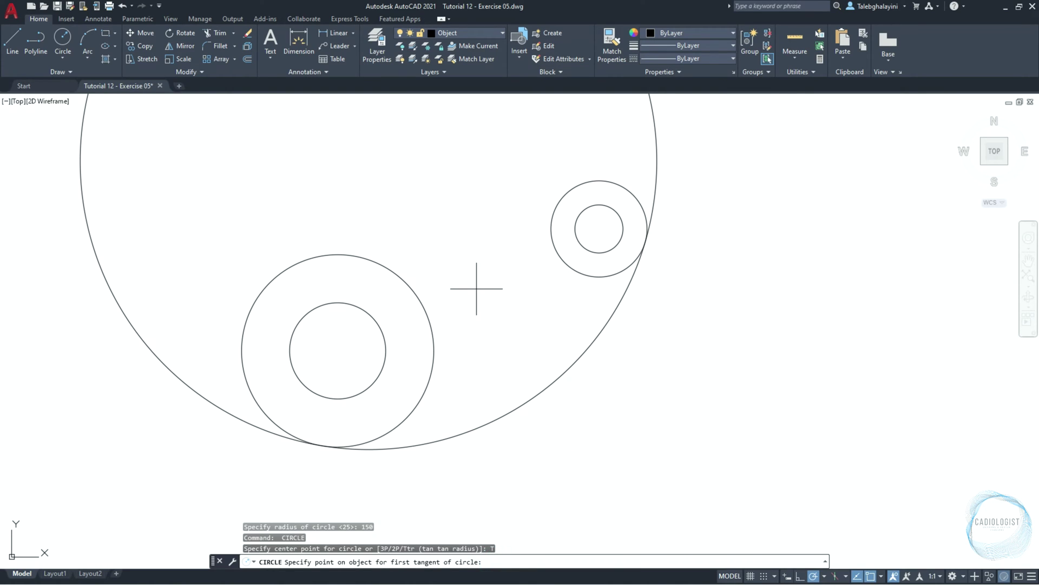
{"action": "left_click", "coordinate": [347, 255]}
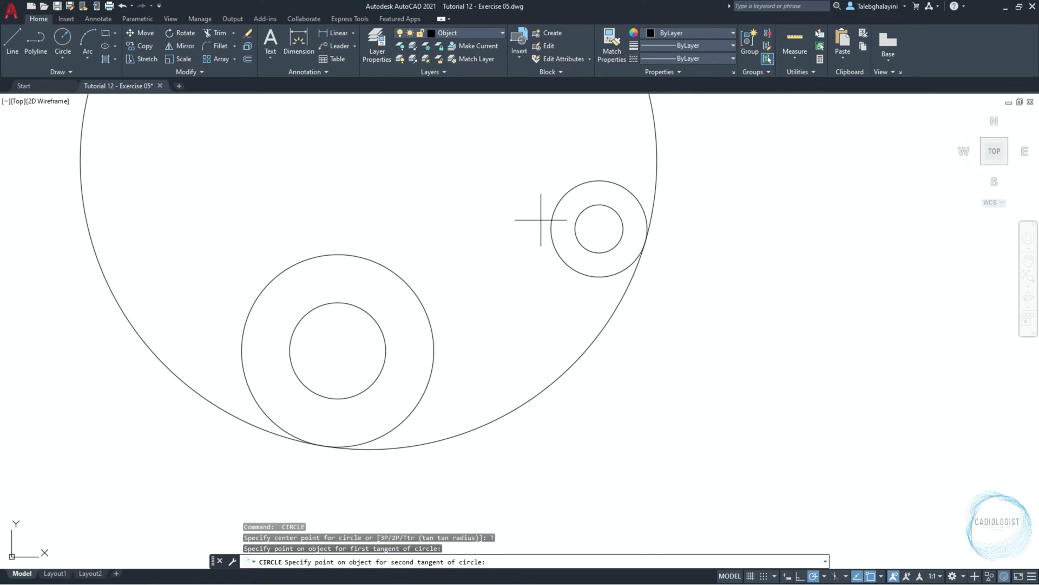
{"action": "left_click", "coordinate": [561, 196]}
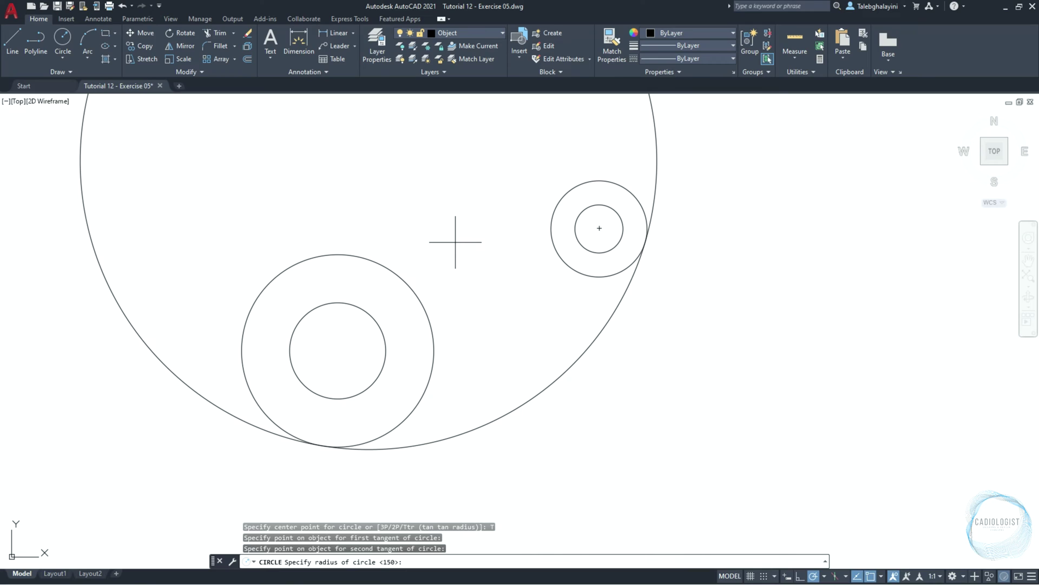
{"action": "key", "text": "Return"}
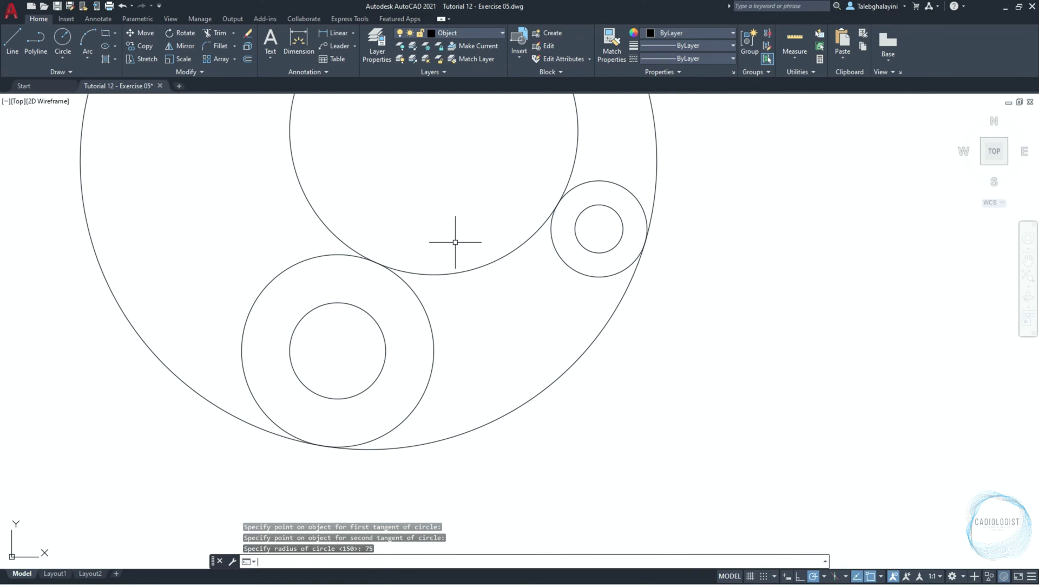
{"action": "scroll", "coordinate": [456, 242], "scroll_direction": "down", "scroll_amount": 2}
{"action": "middle_click_drag", "start_coordinate": [499, 371], "coordinate": [536, 422]}
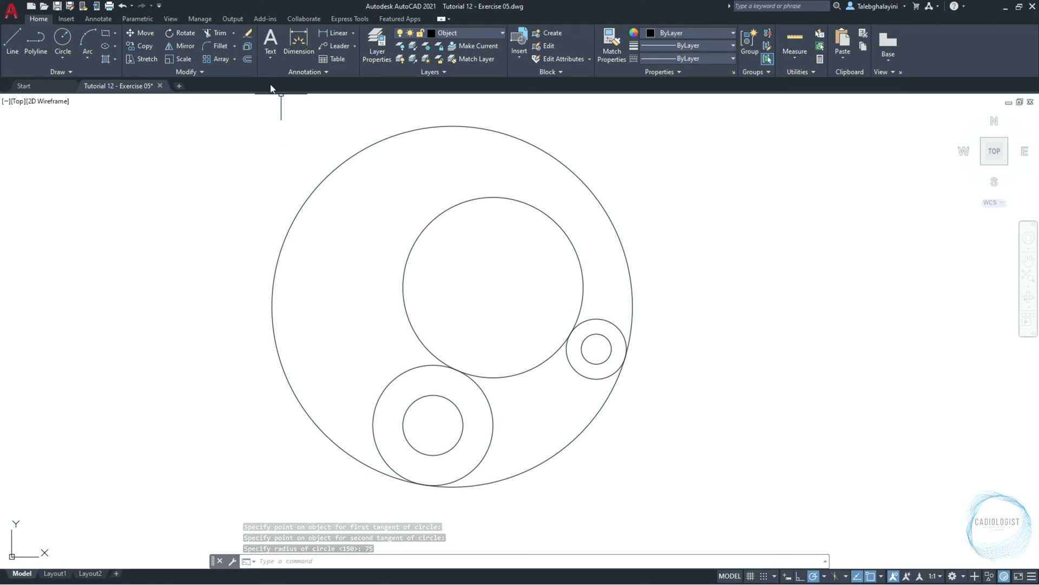
Trim away the excess arcs of the tangent circles and rings.
{"action": "left_click", "coordinate": [225, 35]}
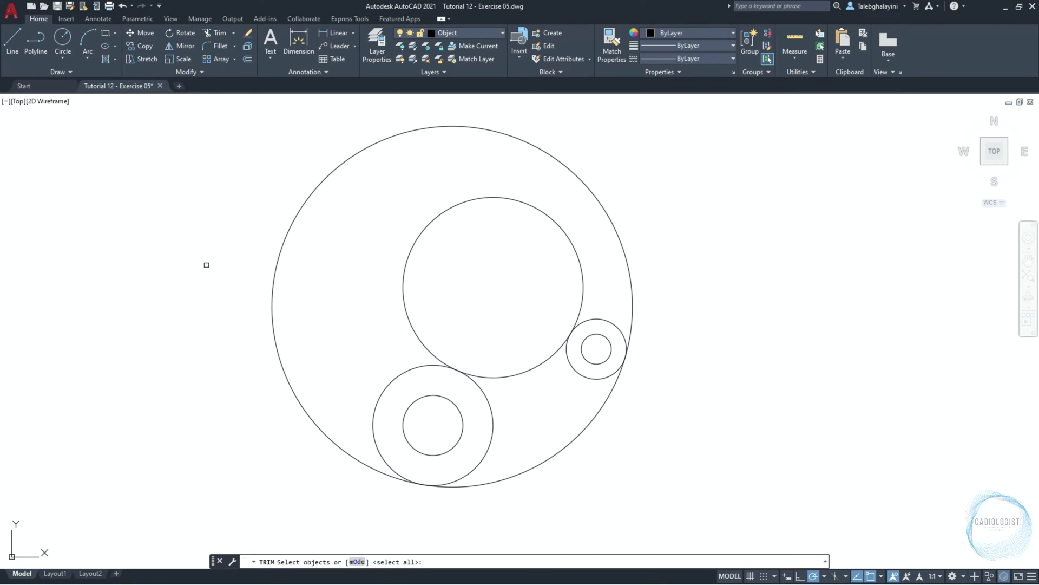
{"action": "key", "text": "space"}
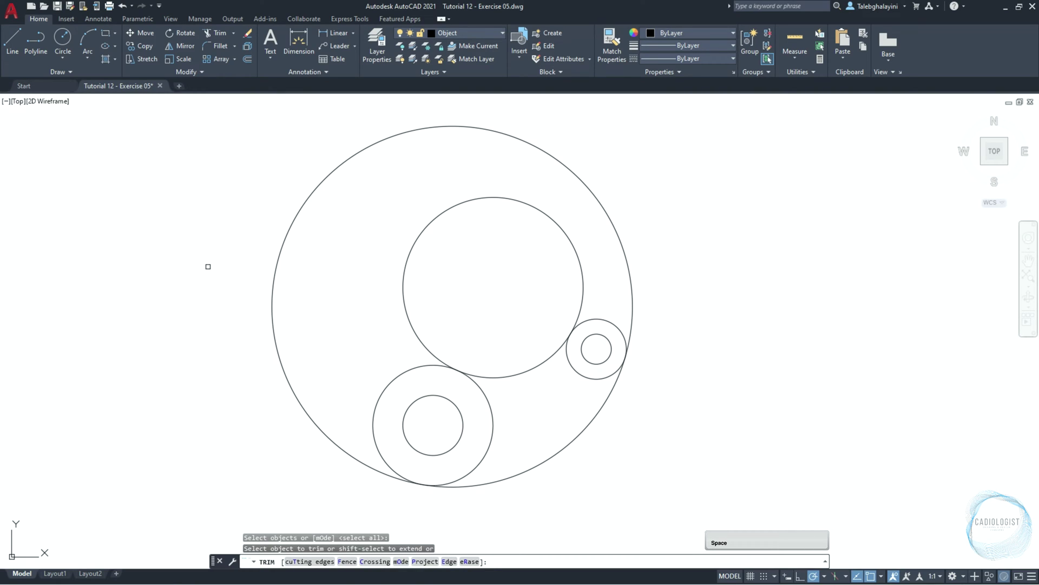
{"action": "left_click", "coordinate": [662, 236]}
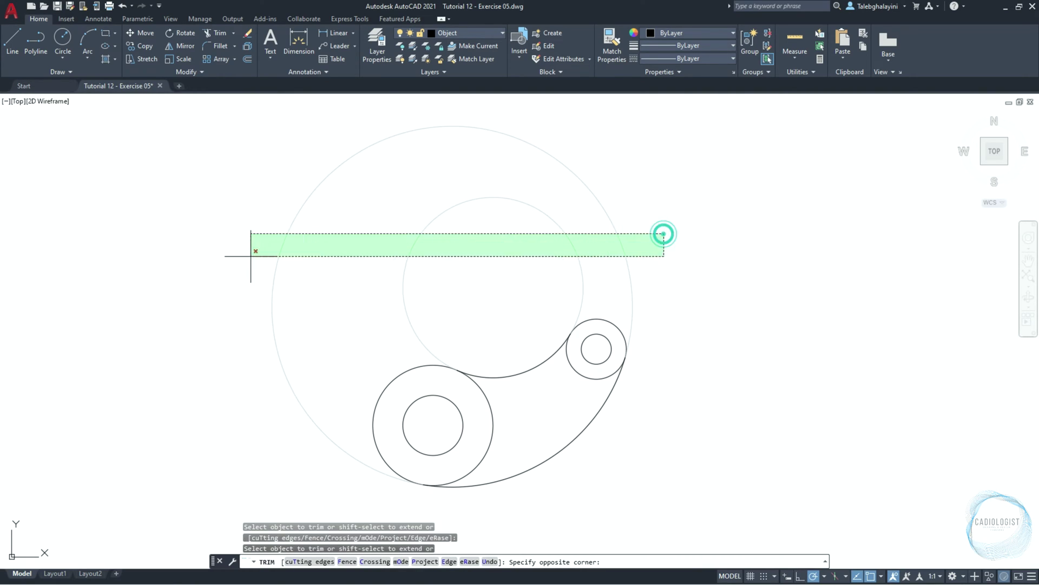
{"action": "left_click", "coordinate": [203, 267]}
{"action": "left_click", "coordinate": [493, 413]}
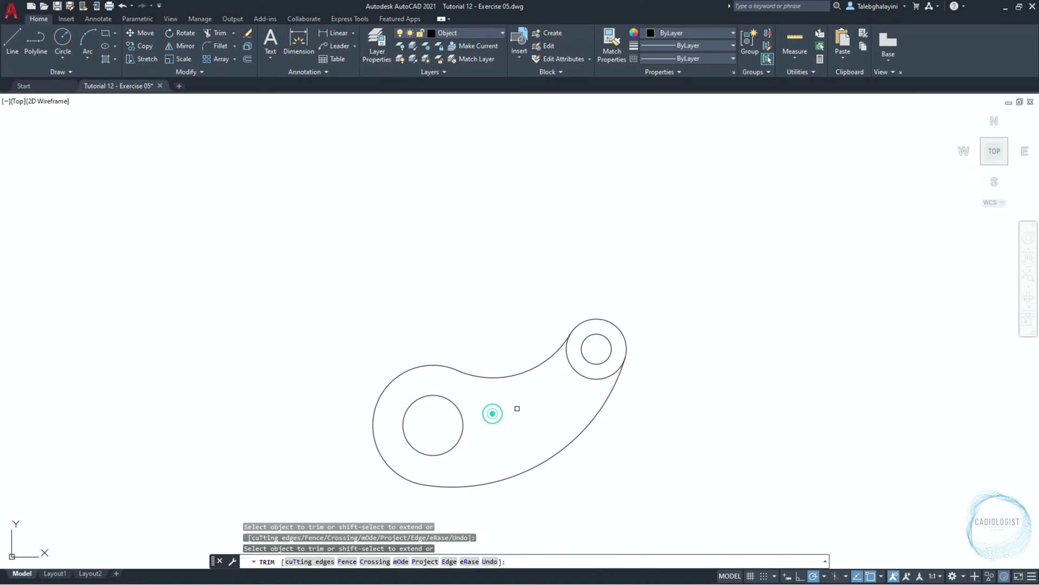
{"action": "left_click", "coordinate": [572, 366]}
{"action": "key", "text": "Return"}
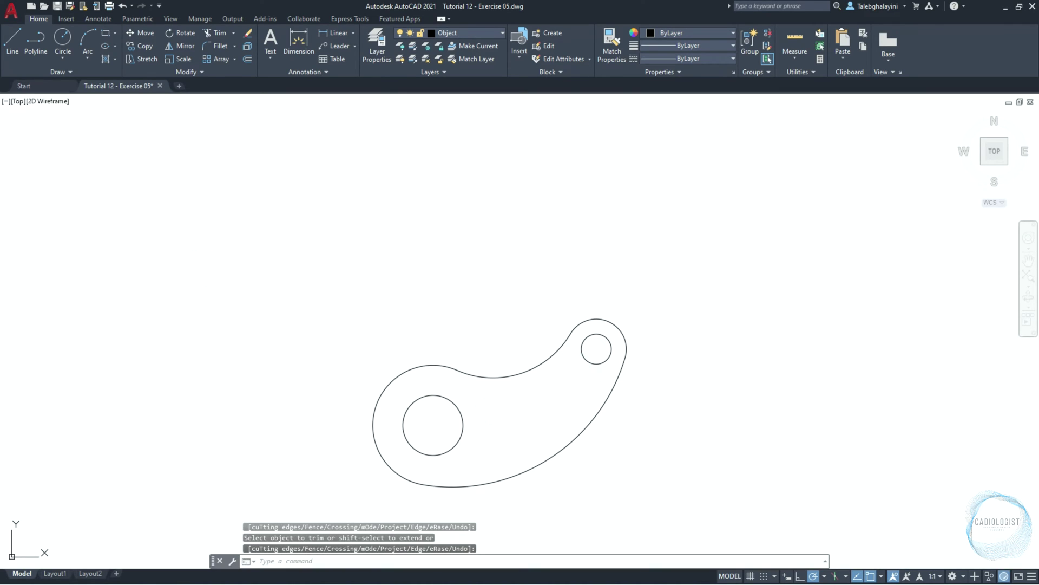
{"action": "middle_click_drag", "start_coordinate": [517, 393], "coordinate": [506, 288]}
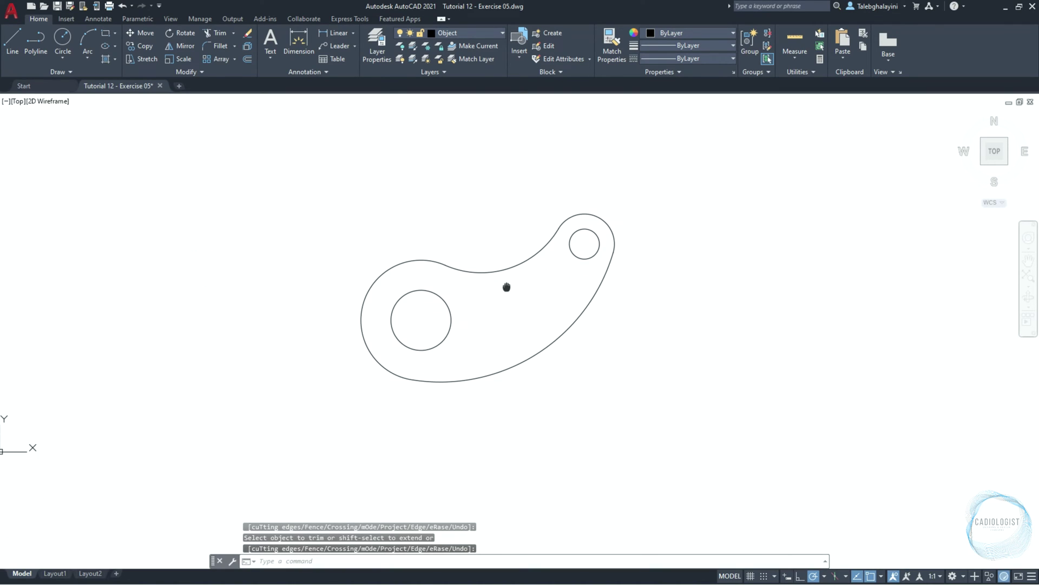
Join the remaining outer arcs into one polyline and select the outline with its hole.
{"action": "left_click", "coordinate": [316, 425]}
{"action": "left_click", "coordinate": [718, 172]}
{"action": "type", "text": "j"}
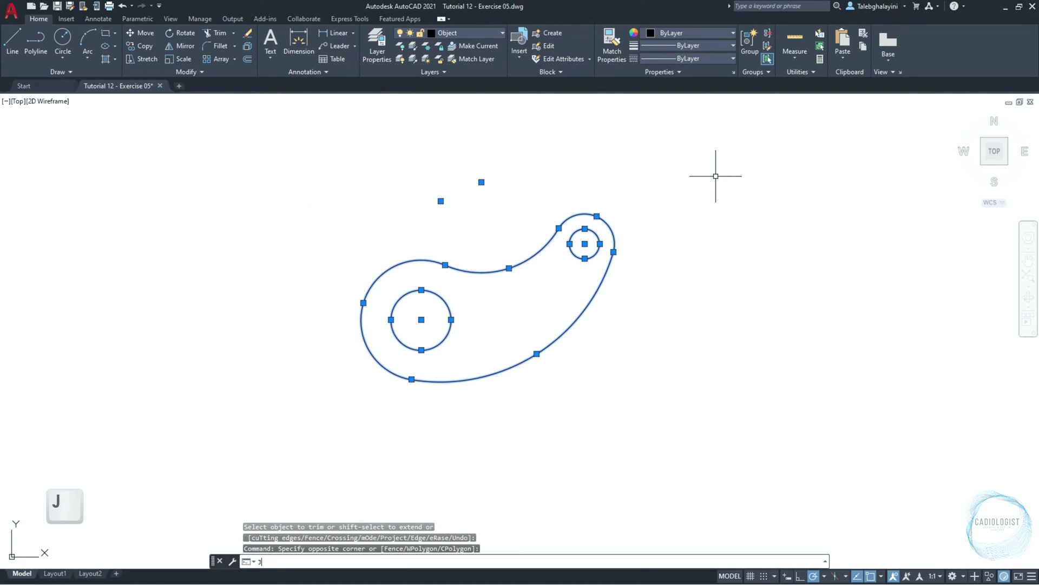
{"action": "key", "text": "Return"}
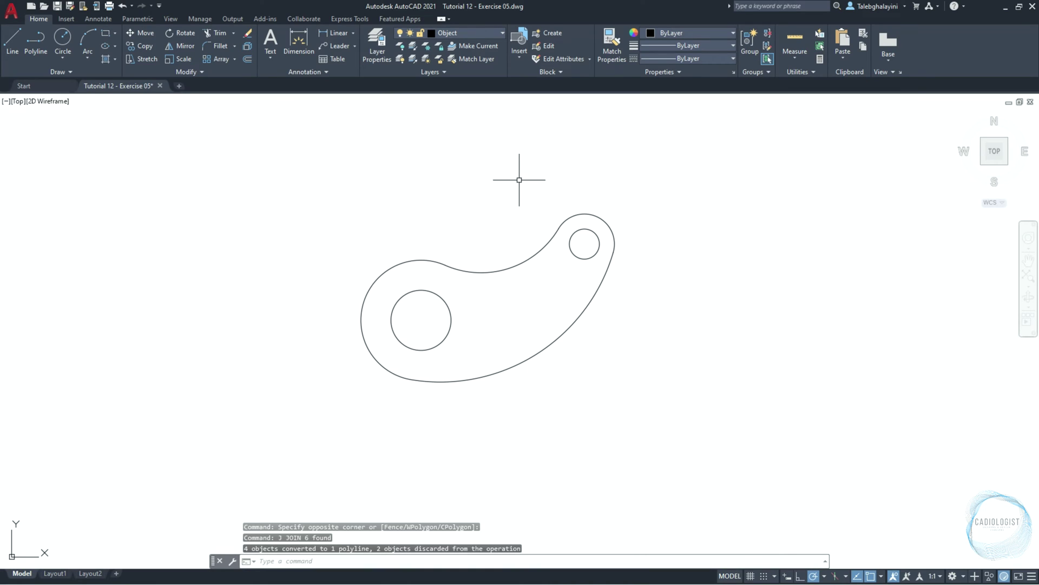
{"action": "left_click", "coordinate": [487, 222]}
{"action": "left_click", "coordinate": [320, 407]}
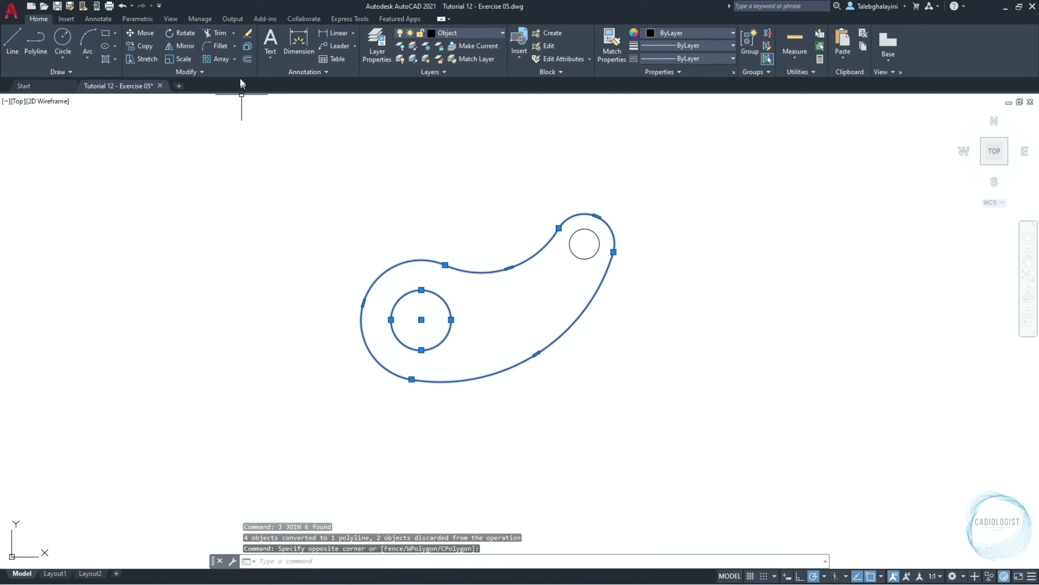
Polar-array the lobe outline and hole as 3 items around the small circle's centre.
{"action": "left_click", "coordinate": [235, 58]}
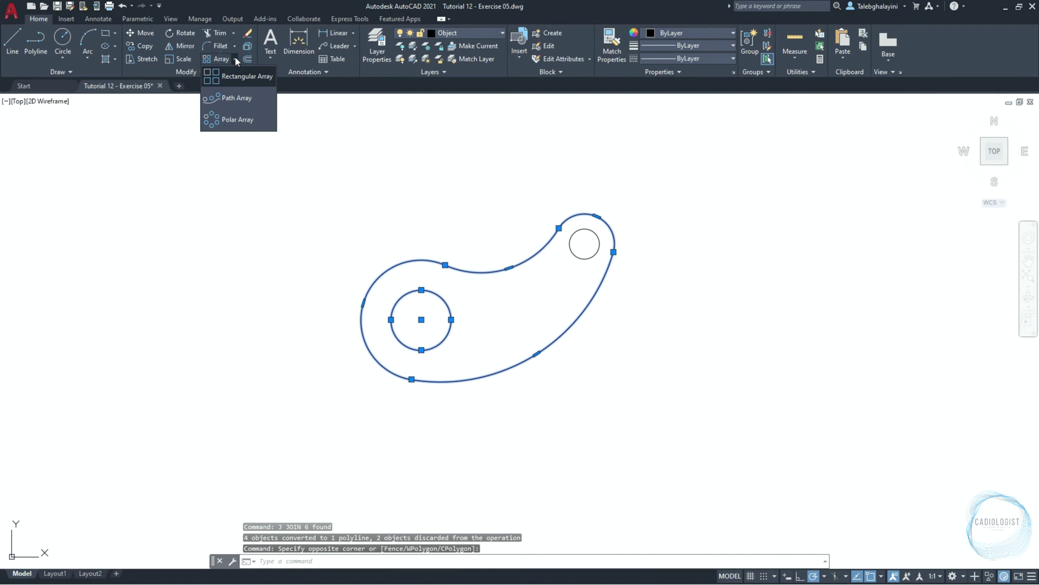
{"action": "left_click", "coordinate": [239, 118]}
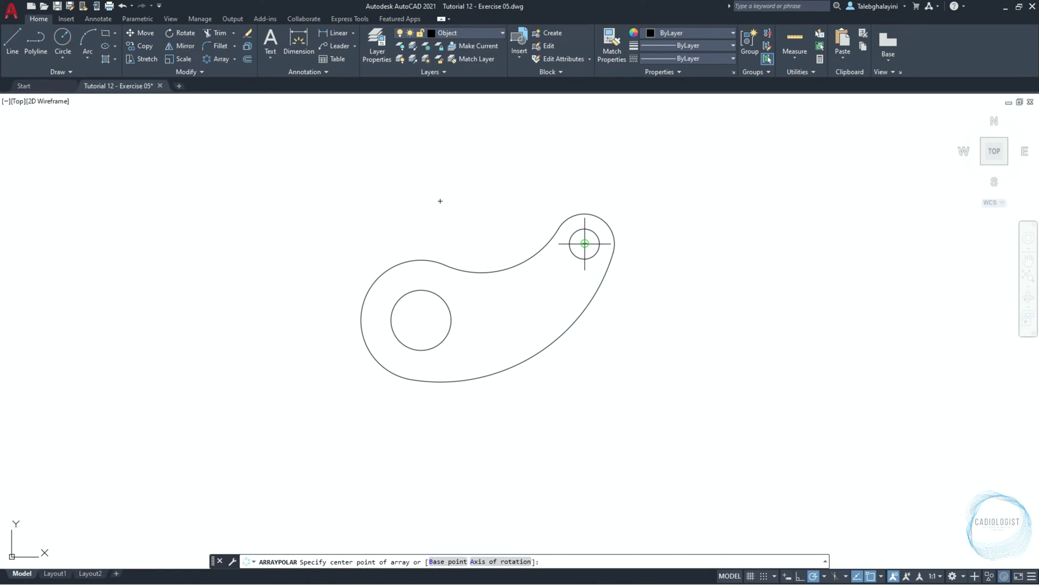
{"action": "left_click", "coordinate": [584, 243]}
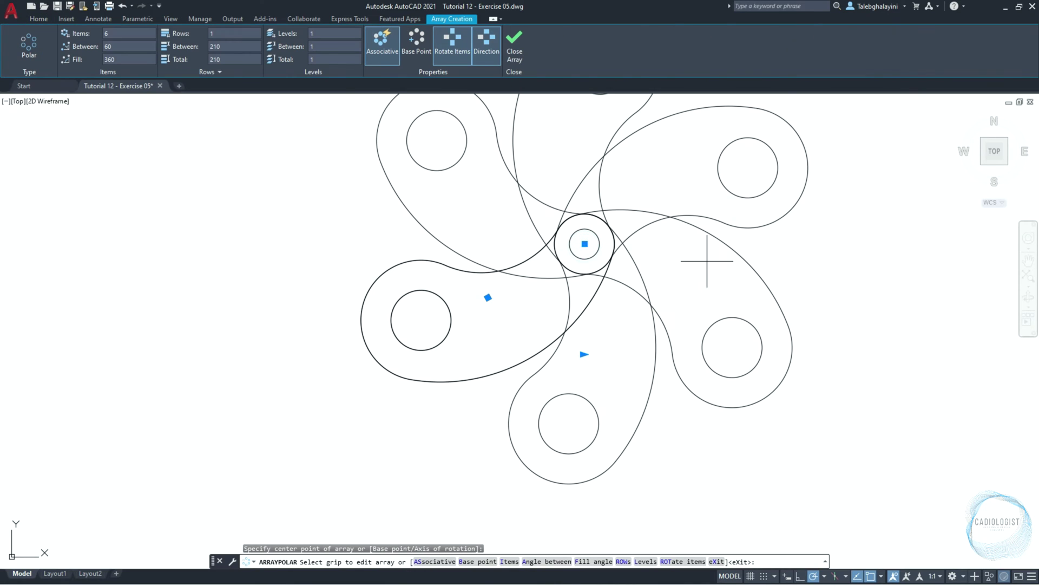
{"action": "middle_click_drag", "start_coordinate": [704, 259], "coordinate": [650, 313]}
{"action": "left_click", "coordinate": [117, 31]}
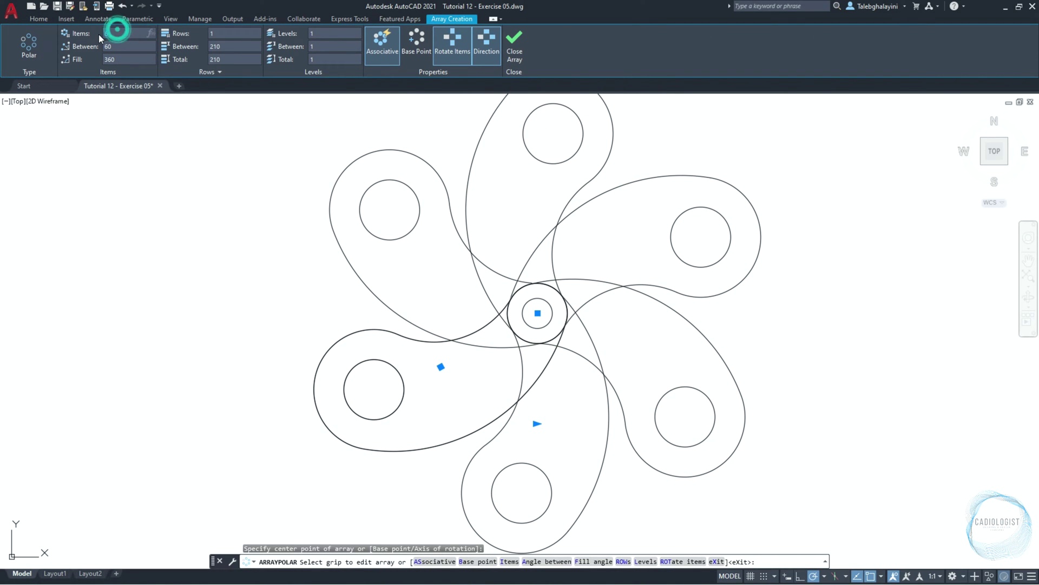
{"action": "key", "text": "Return"}
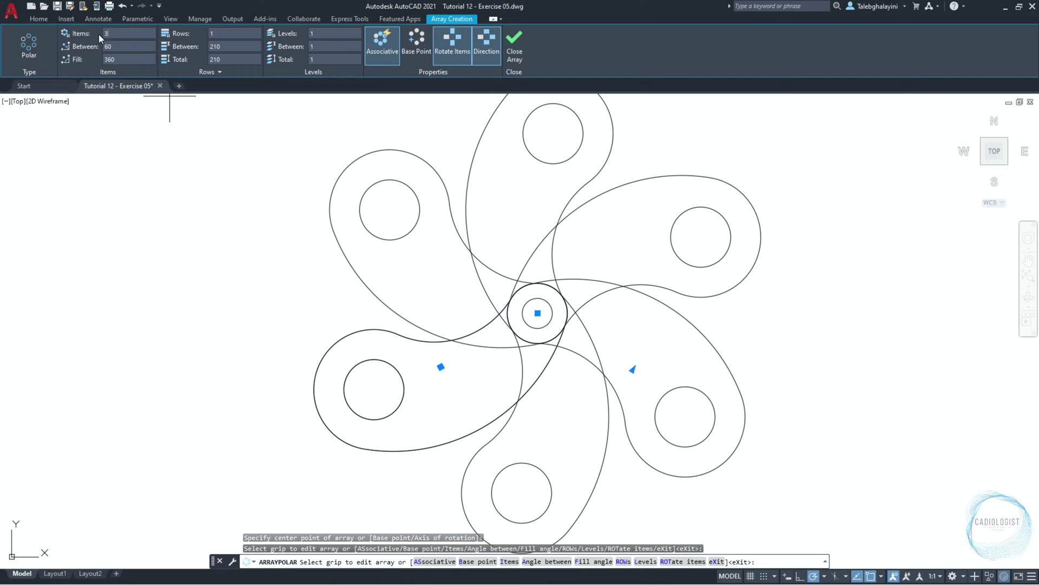
{"action": "middle_click_drag", "start_coordinate": [358, 194], "coordinate": [348, 230]}
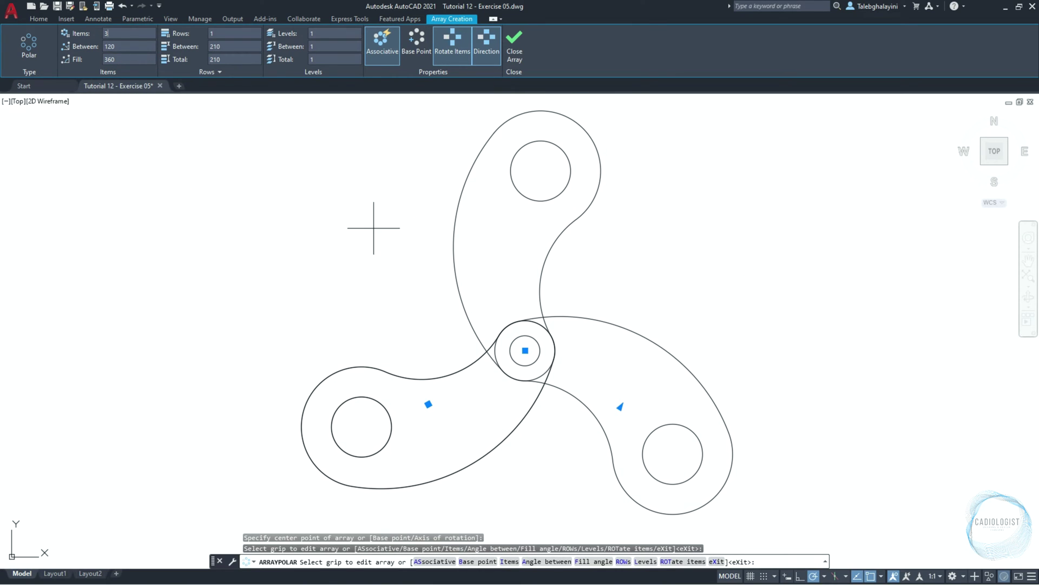
{"action": "left_click", "coordinate": [521, 36]}
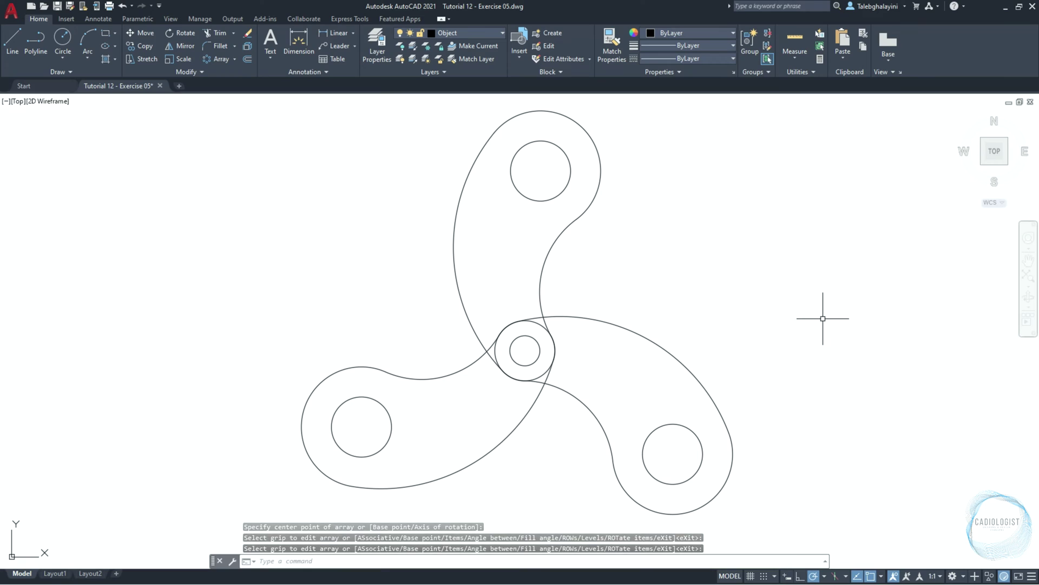
Switch the current layer to DIM in Properties and open the Dimension Style Manager.
{"action": "key", "text": "ctrl+1"}
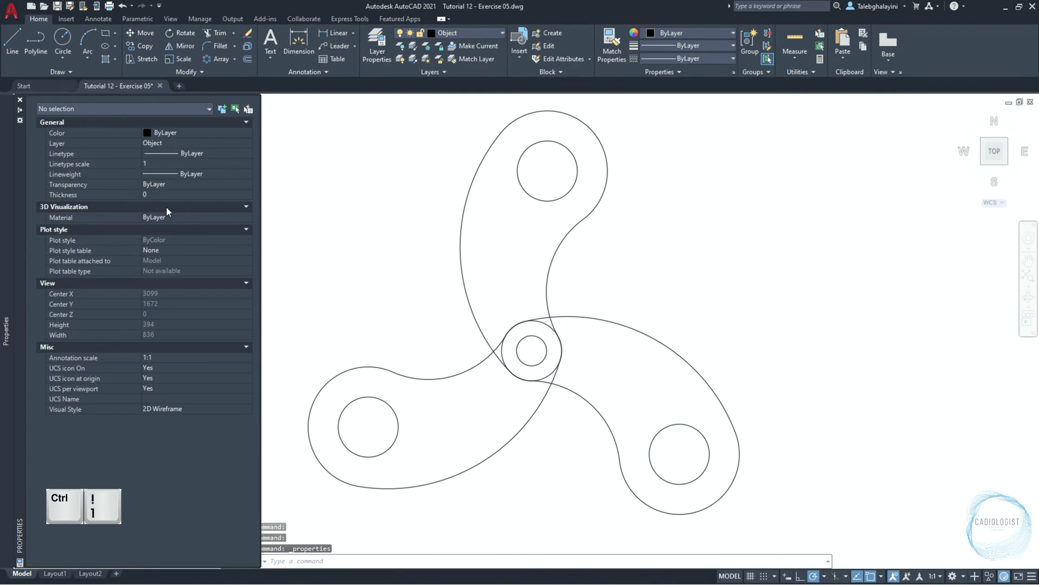
{"action": "left_click", "coordinate": [192, 143]}
{"action": "left_click", "coordinate": [186, 162]}
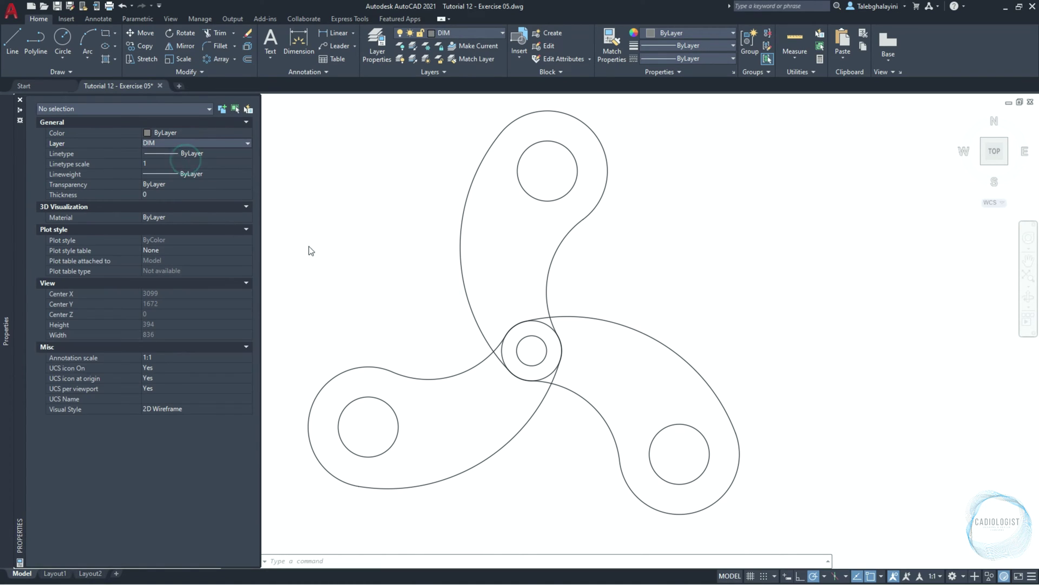
{"action": "type", "text": "D"}
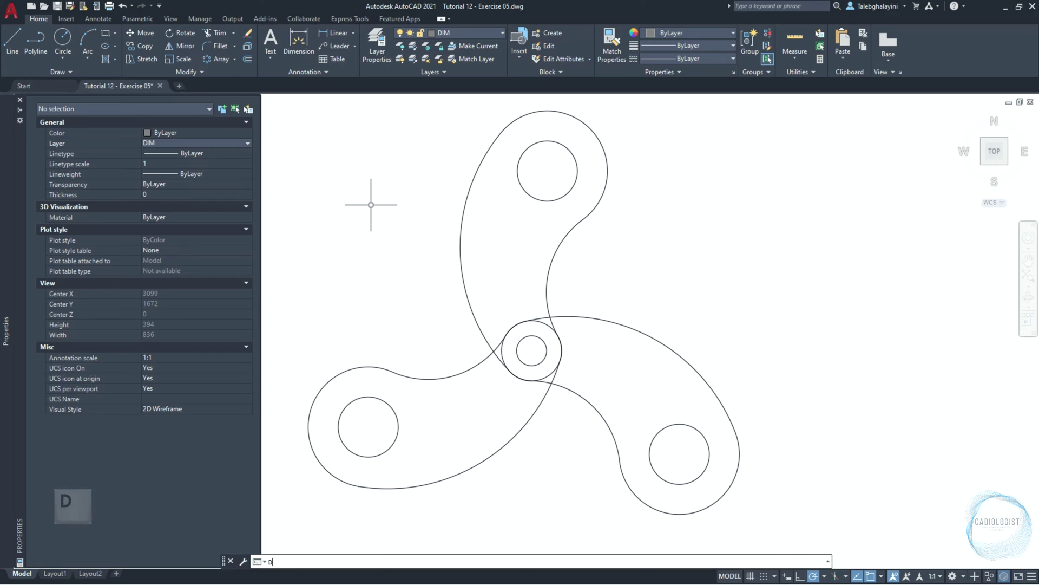
{"action": "key", "text": "Return"}
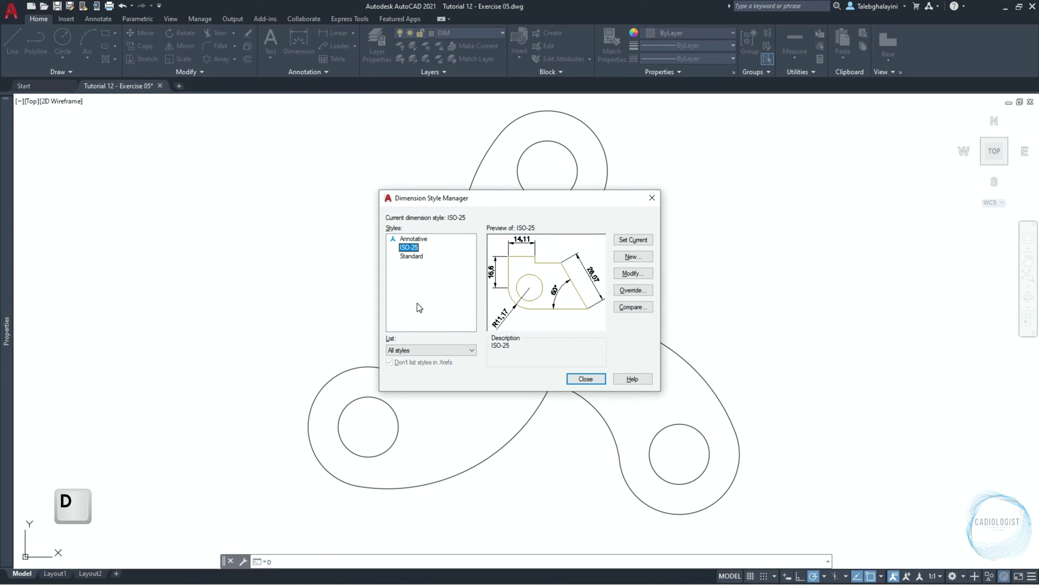
Start a new dimension style named DIM 02 based on ISO-25.
{"action": "left_click", "coordinate": [652, 259]}
{"action": "type", "text": "DIM 02"}
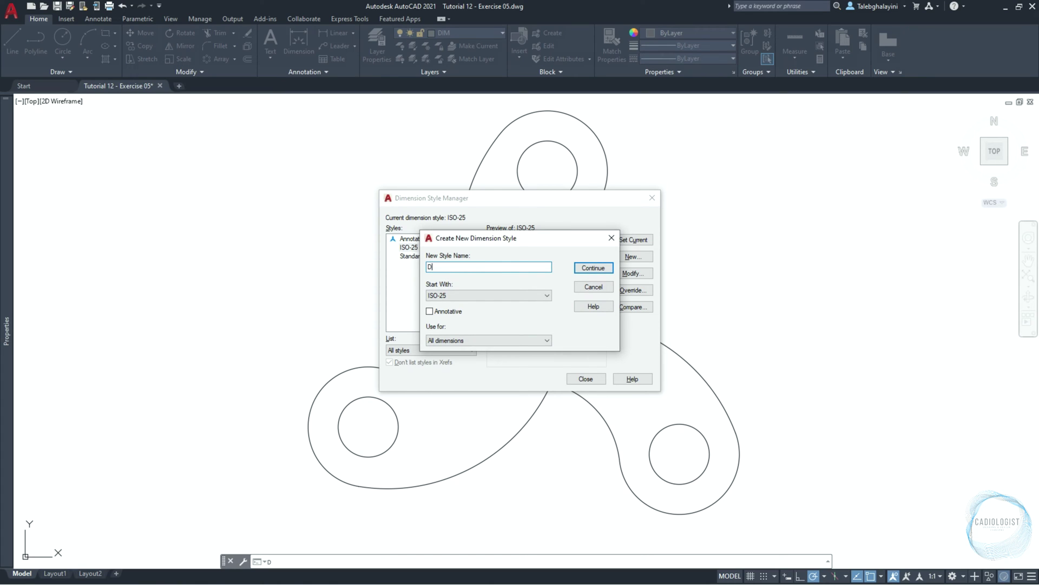
{"action": "left_click", "coordinate": [588, 268]}
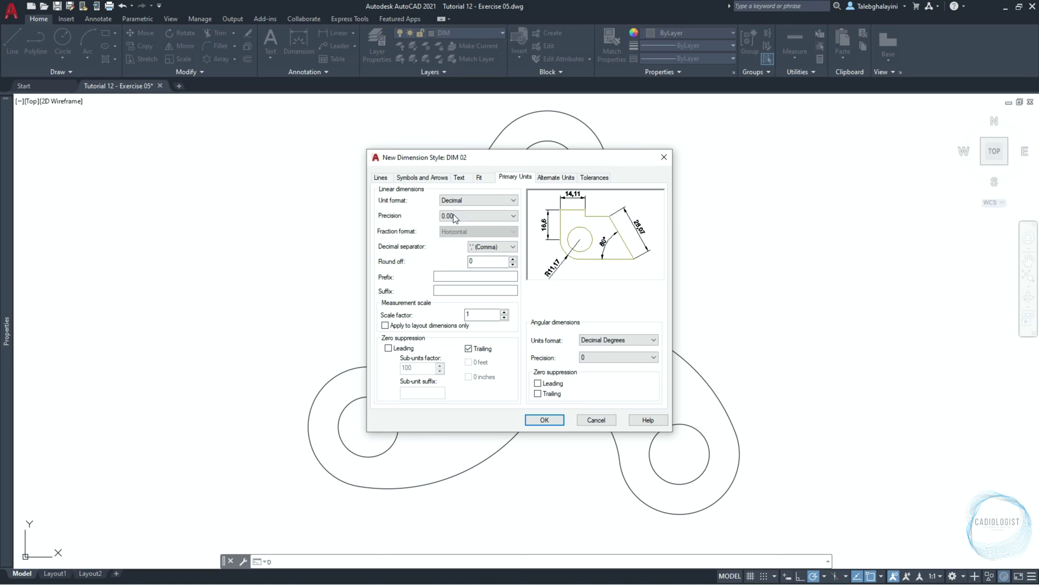
Review the DIM 02 line spacing and extension values, then set the arrow size to 1.8.
{"action": "left_click", "coordinate": [381, 177]}
{"action": "double_click", "coordinate": [489, 264]}
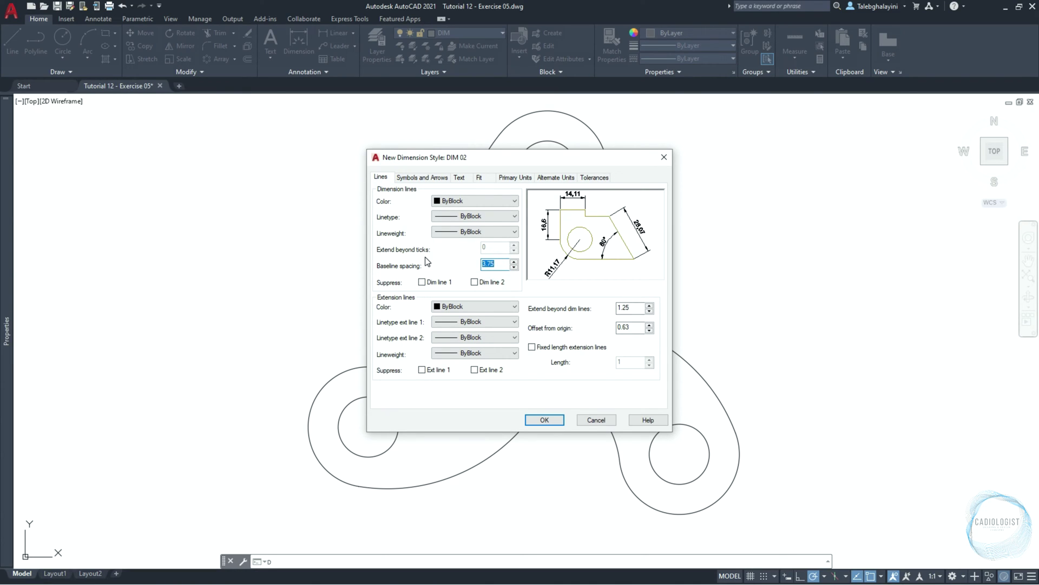
{"action": "double_click", "coordinate": [628, 308]}
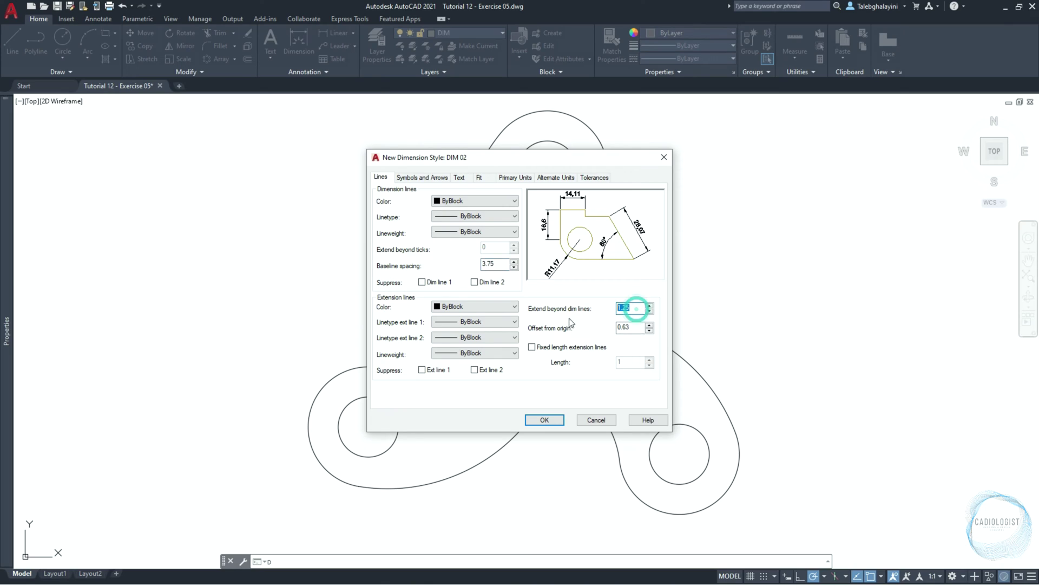
{"action": "double_click", "coordinate": [628, 327]}
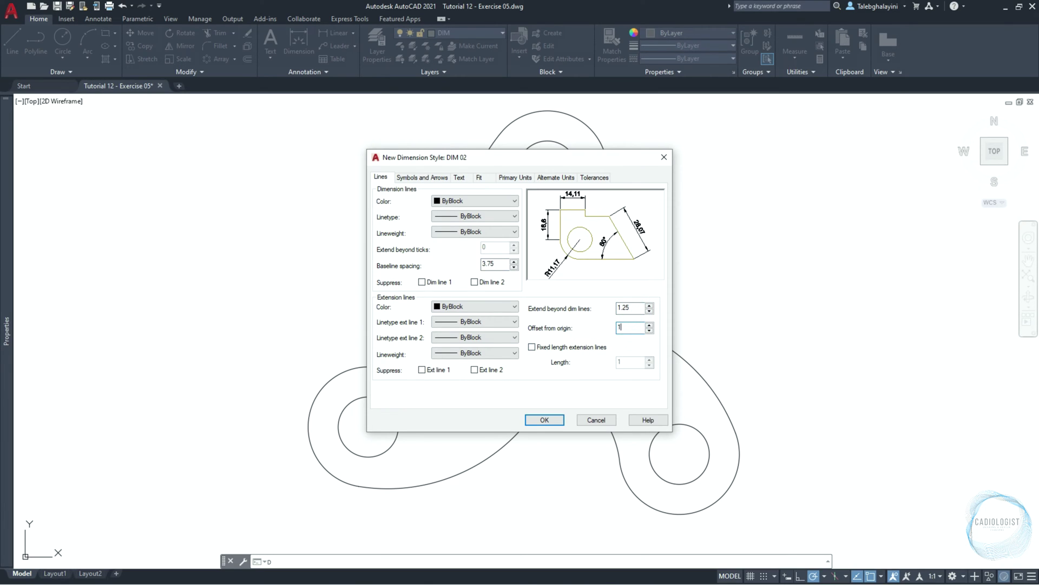
{"action": "left_click", "coordinate": [422, 177]}
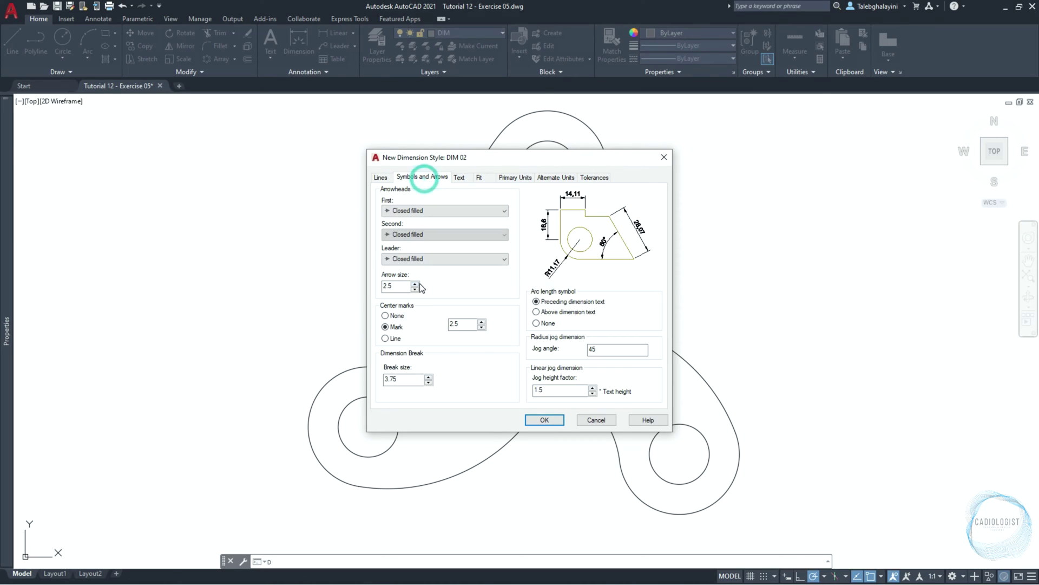
{"action": "double_click", "coordinate": [396, 286]}
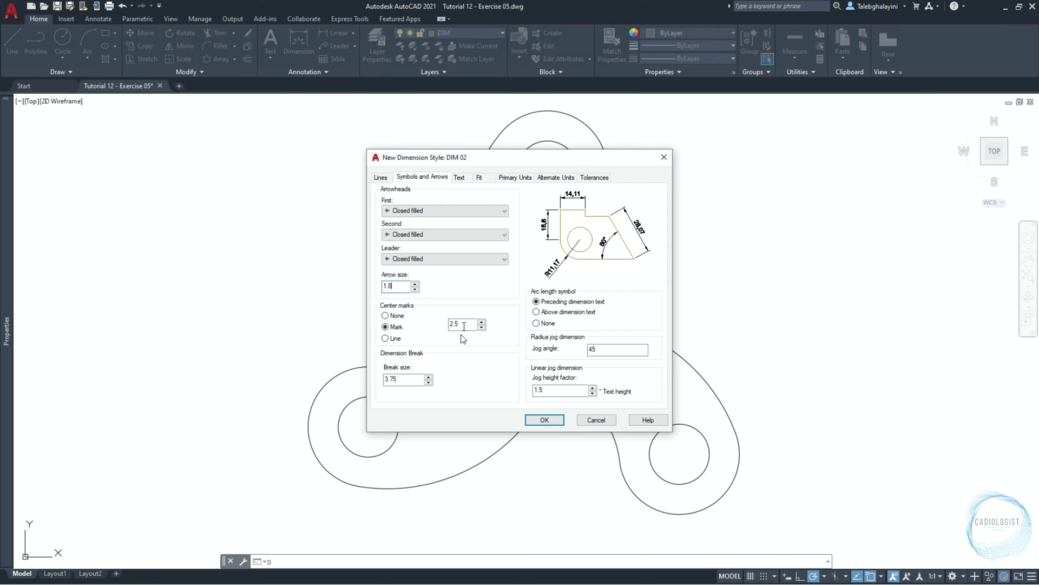
{"action": "double_click", "coordinate": [403, 379]}
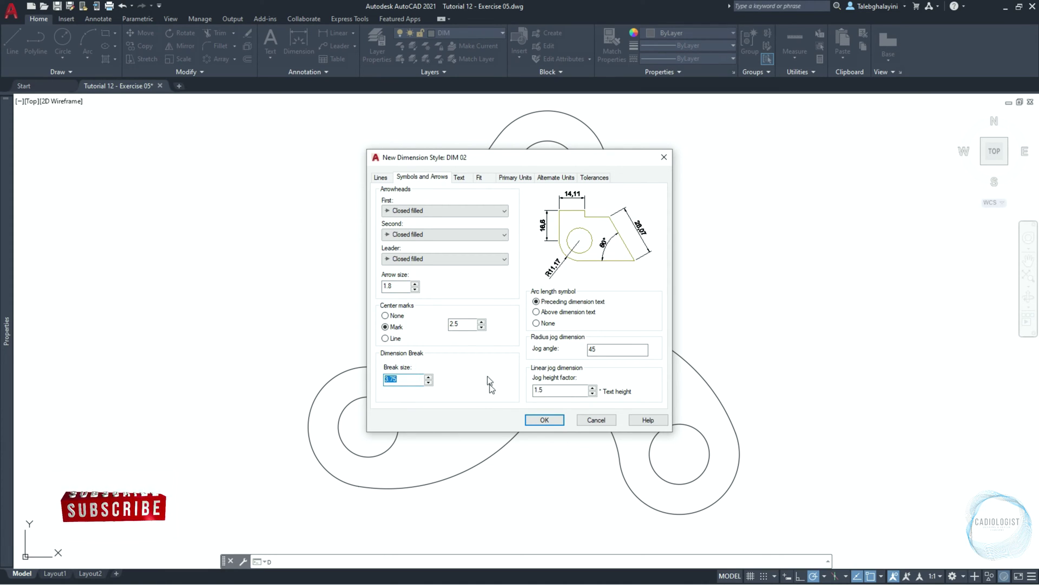
{"action": "left_click", "coordinate": [463, 179]}
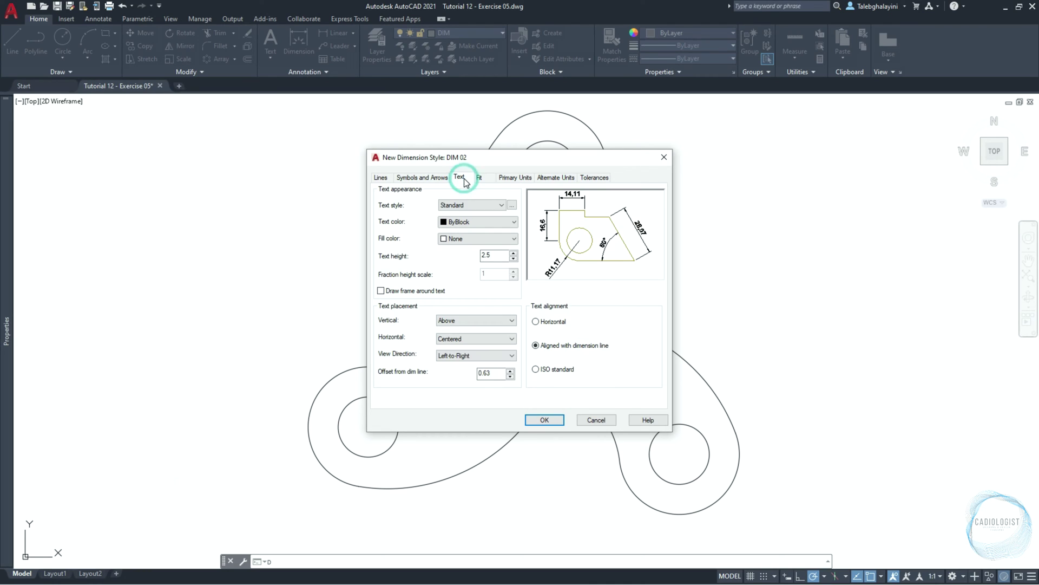
Give DIM 02 a 1.8 text height, centred above the line, offset 1 from it.
{"action": "double_click", "coordinate": [490, 256]}
{"action": "left_click", "coordinate": [448, 322]}
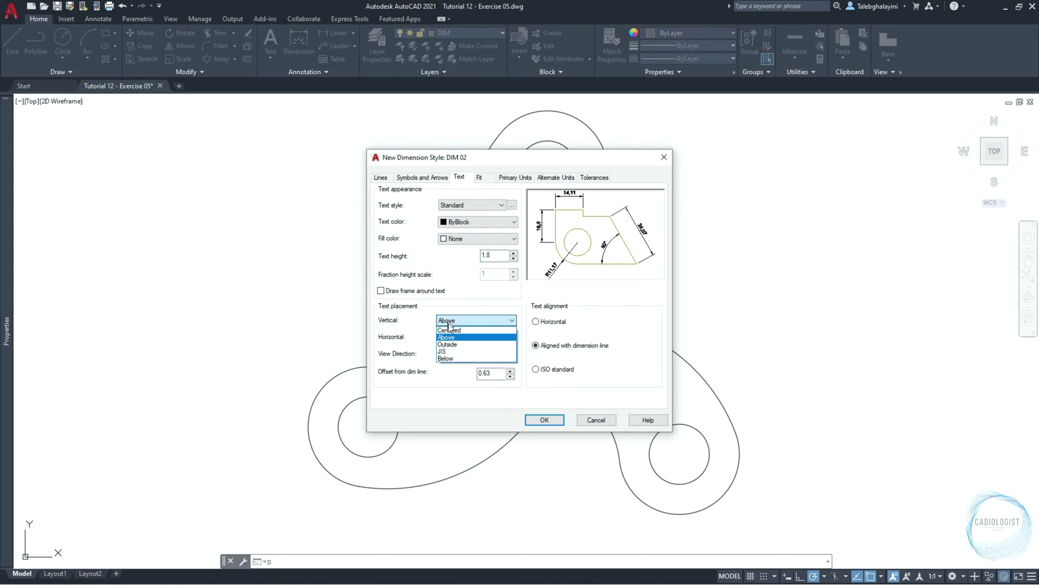
{"action": "left_click", "coordinate": [450, 337]}
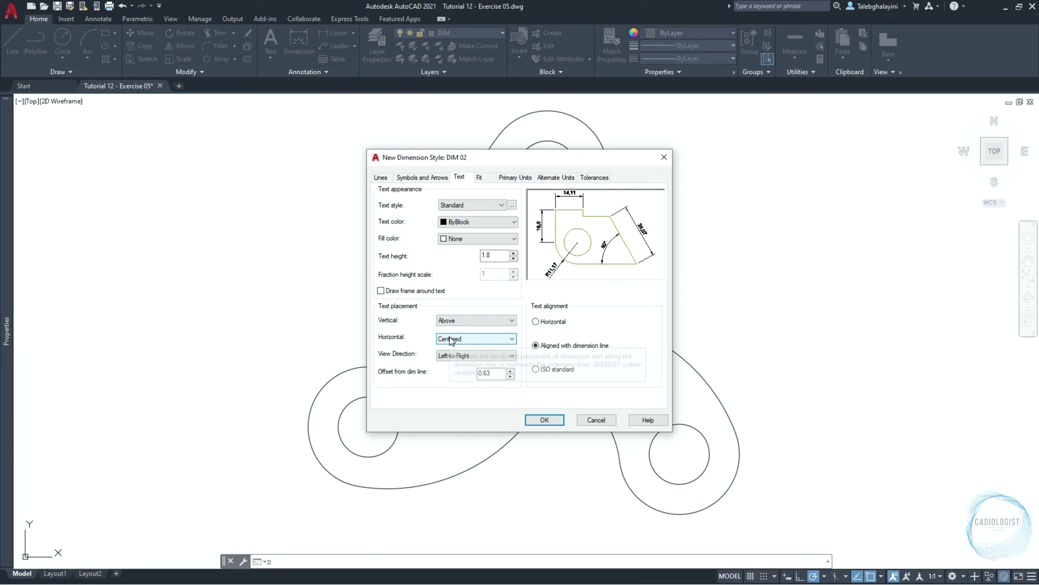
{"action": "left_click", "coordinate": [450, 339]}
{"action": "left_click", "coordinate": [449, 349]}
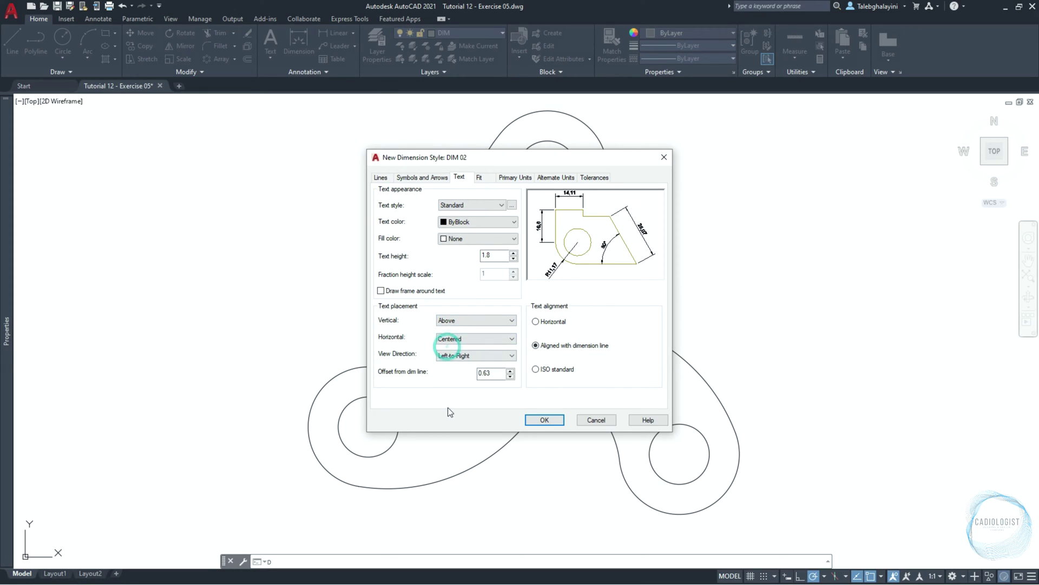
{"action": "double_click", "coordinate": [488, 372]}
{"action": "left_click", "coordinate": [537, 347]}
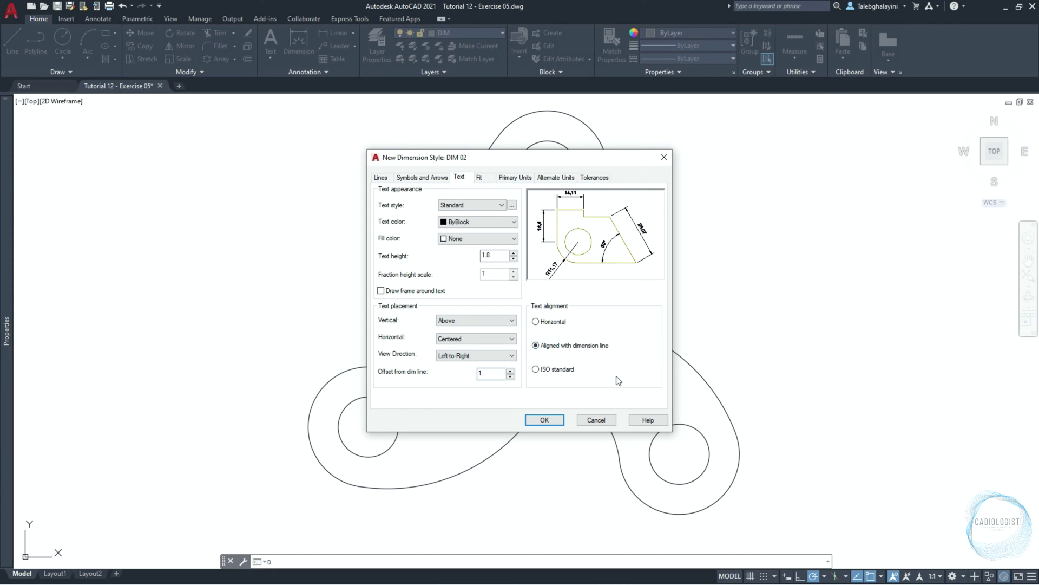
Set overall scale 2 and whole-number linear and angular precision, then accept DIM 02.
{"action": "left_click", "coordinate": [489, 181]}
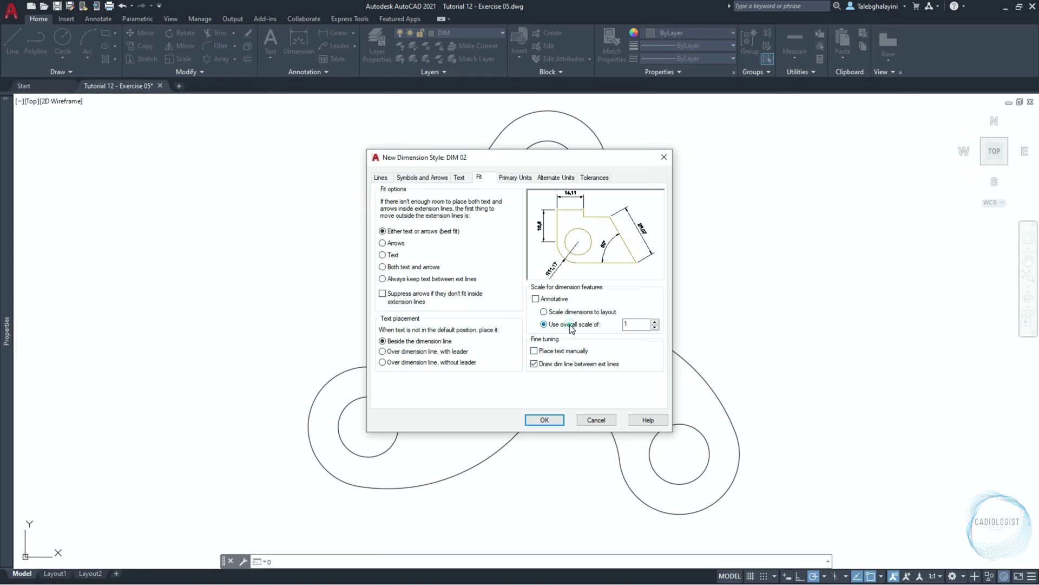
{"action": "double_click", "coordinate": [637, 324]}
{"action": "left_click", "coordinate": [525, 178]}
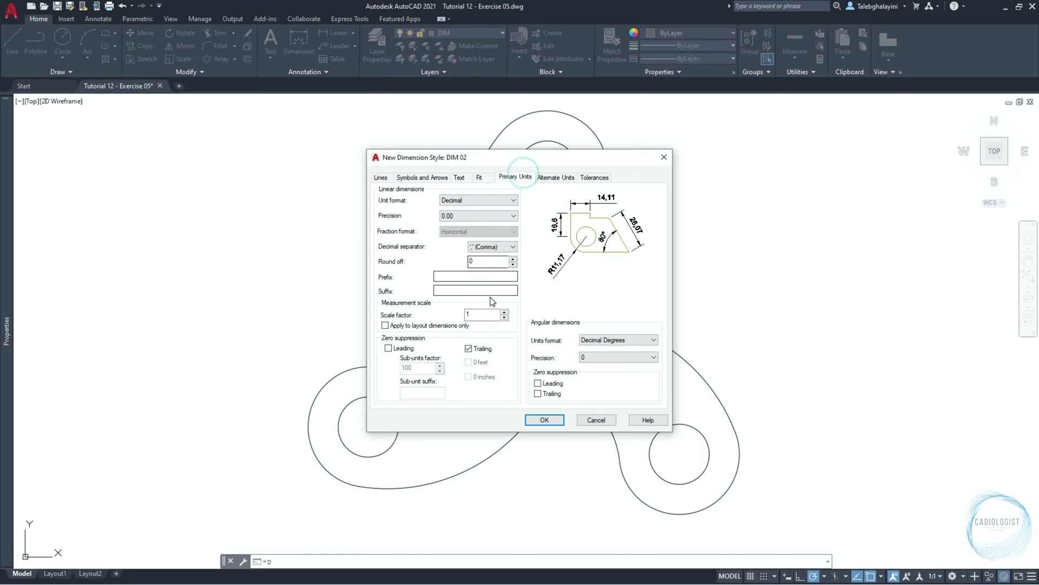
{"action": "left_click", "coordinate": [472, 216]}
{"action": "scroll", "coordinate": [472, 215], "scroll_direction": "up", "scroll_amount": 5}
{"action": "left_click", "coordinate": [470, 226]}
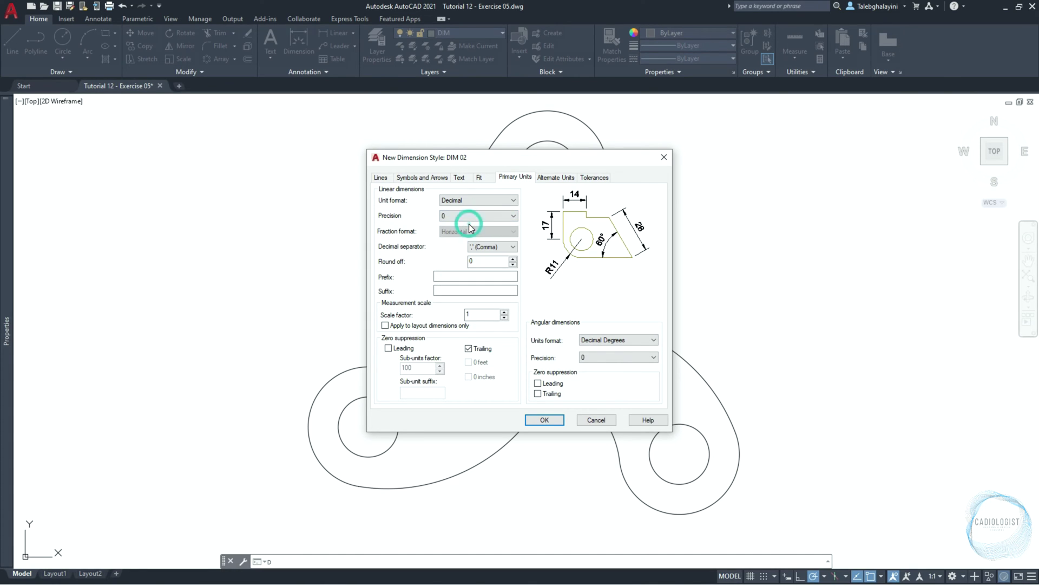
{"action": "left_click", "coordinate": [596, 357]}
{"action": "left_click", "coordinate": [596, 368]}
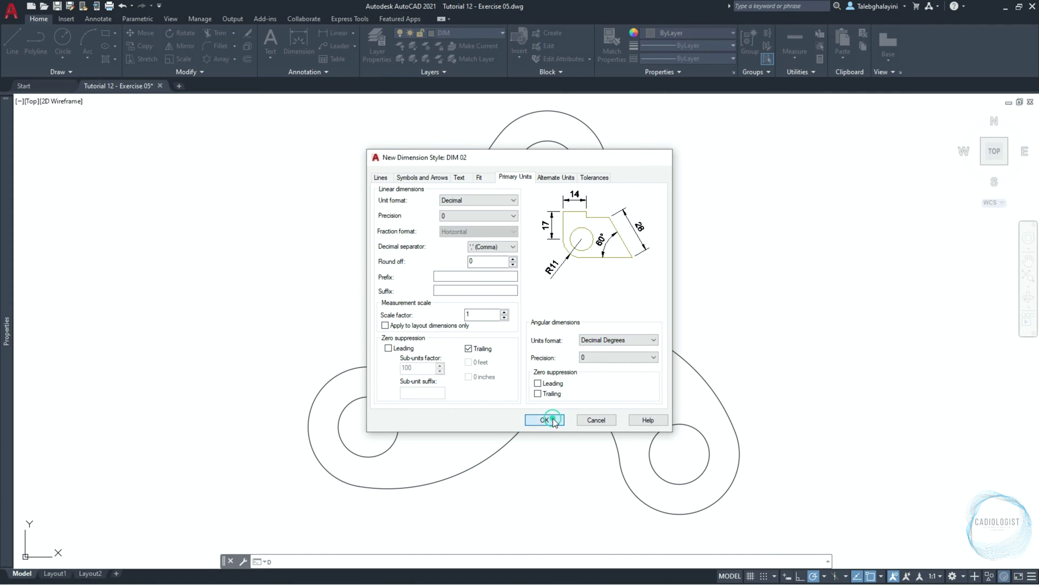
{"action": "left_click", "coordinate": [545, 420]}
Add an aligned 150 dimension from the lower-left hole centre to the hub centre.
{"action": "left_click", "coordinate": [581, 380]}
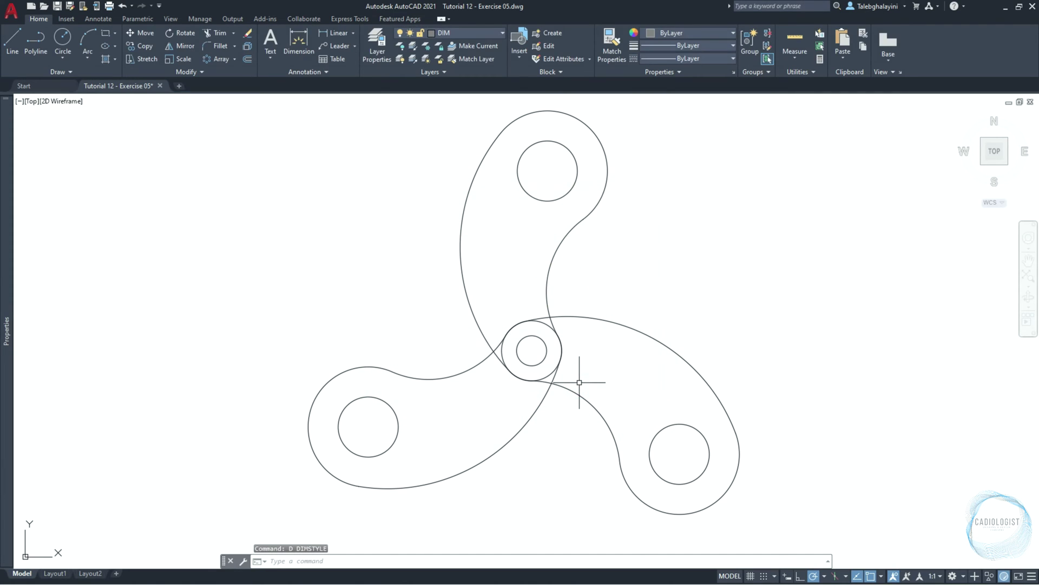
{"action": "left_click", "coordinate": [99, 19]}
{"action": "left_click", "coordinate": [236, 59]}
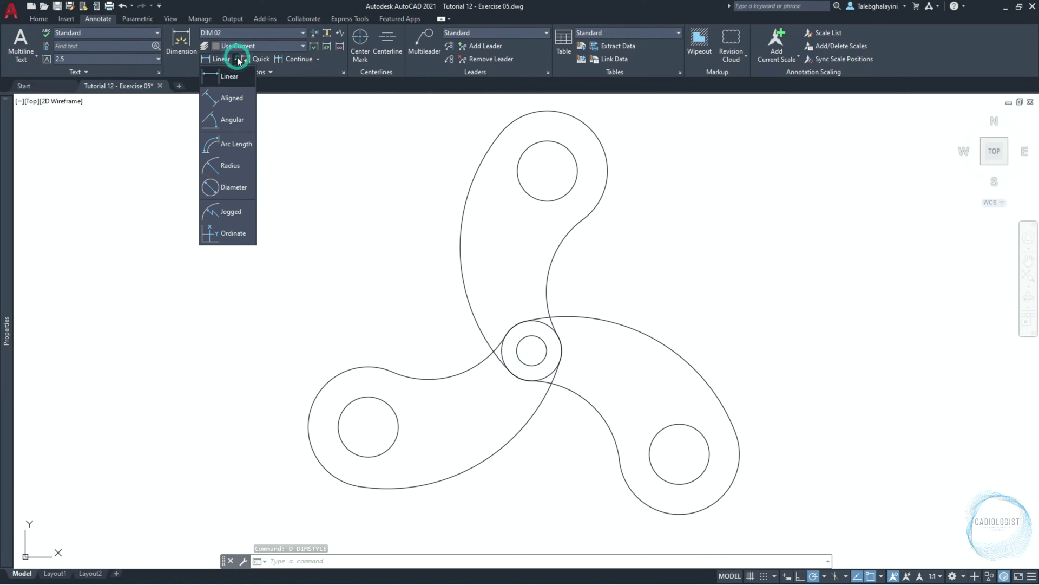
{"action": "left_click", "coordinate": [232, 99]}
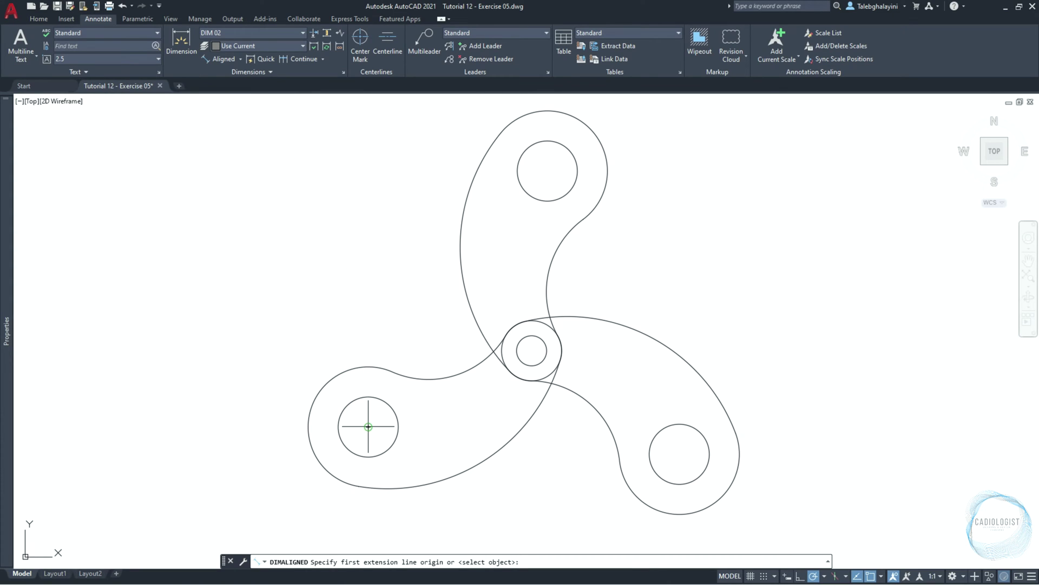
{"action": "left_click", "coordinate": [368, 427]}
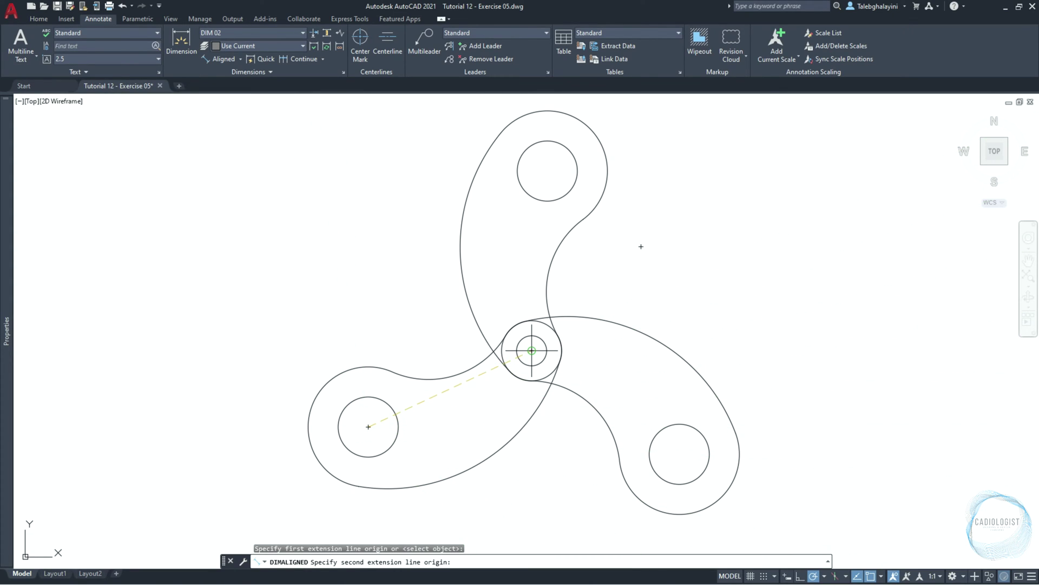
{"action": "left_click", "coordinate": [532, 351]}
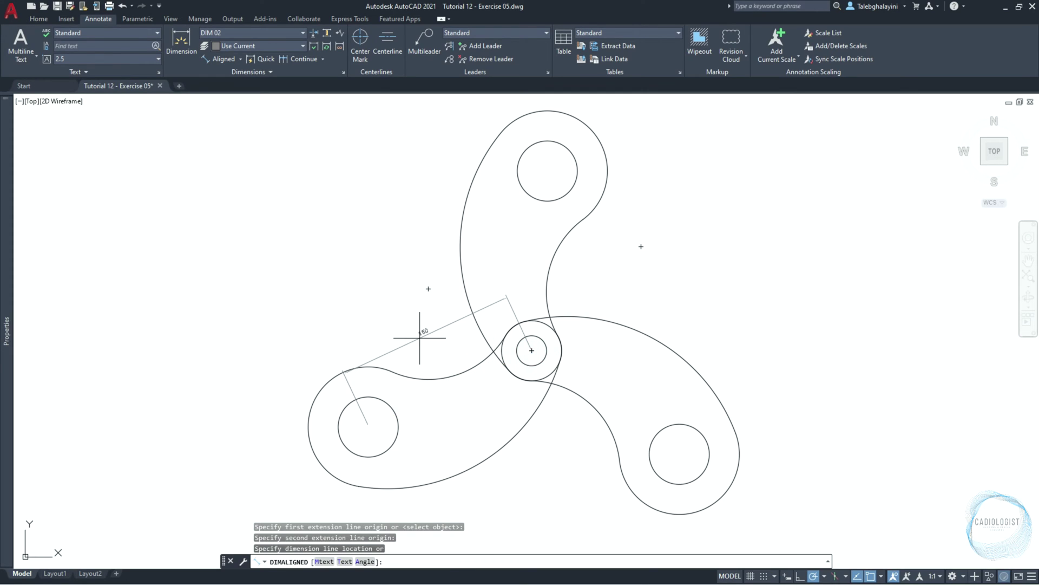
{"action": "left_click", "coordinate": [429, 288]}
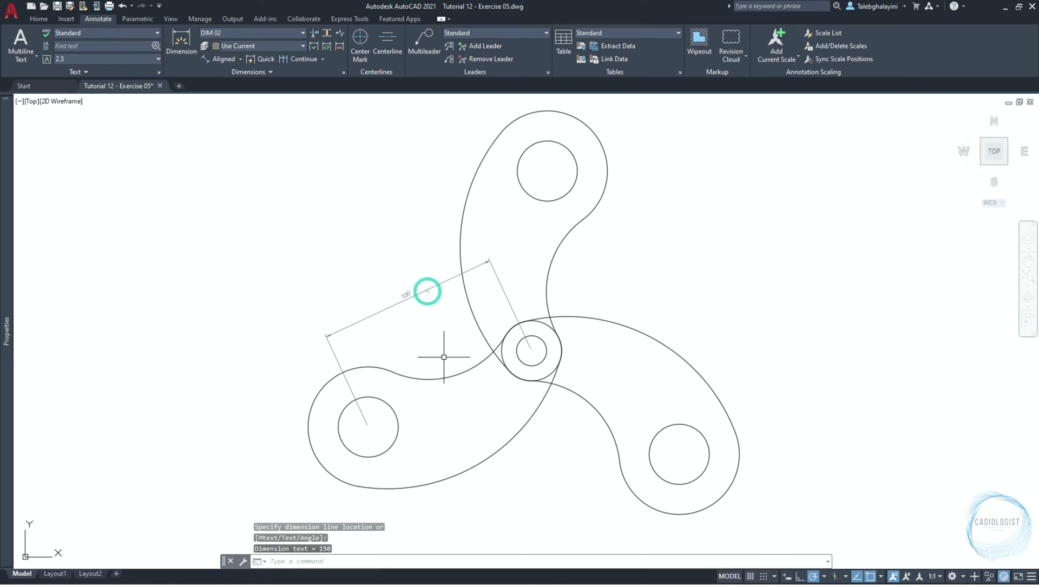
Dimension the right lobe's hole as Ø50 and its outer arc as Ø100.
{"action": "left_click", "coordinate": [240, 59]}
{"action": "left_click", "coordinate": [227, 187]}
{"action": "scroll", "coordinate": [642, 485], "scroll_direction": "up", "scroll_amount": 4}
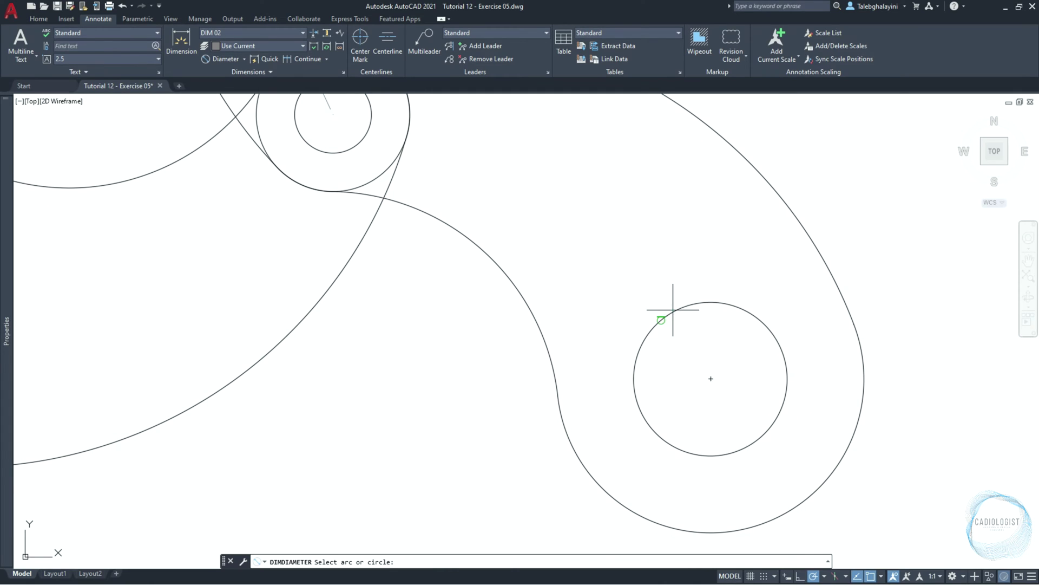
{"action": "left_click", "coordinate": [667, 310]}
{"action": "left_click", "coordinate": [650, 270]}
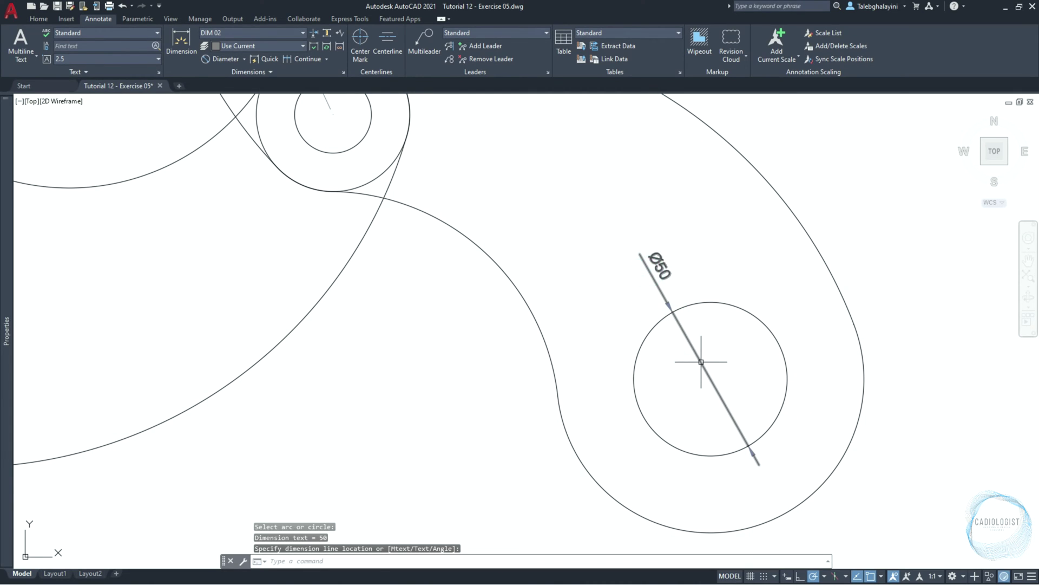
{"action": "key", "text": "space"}
{"action": "left_click", "coordinate": [864, 375]}
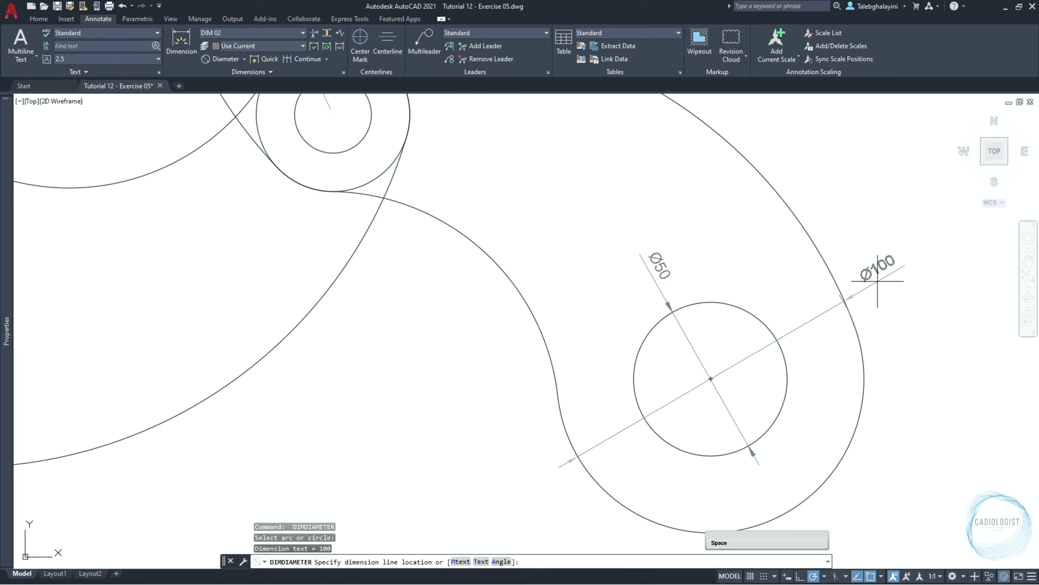
{"action": "left_click", "coordinate": [886, 280]}
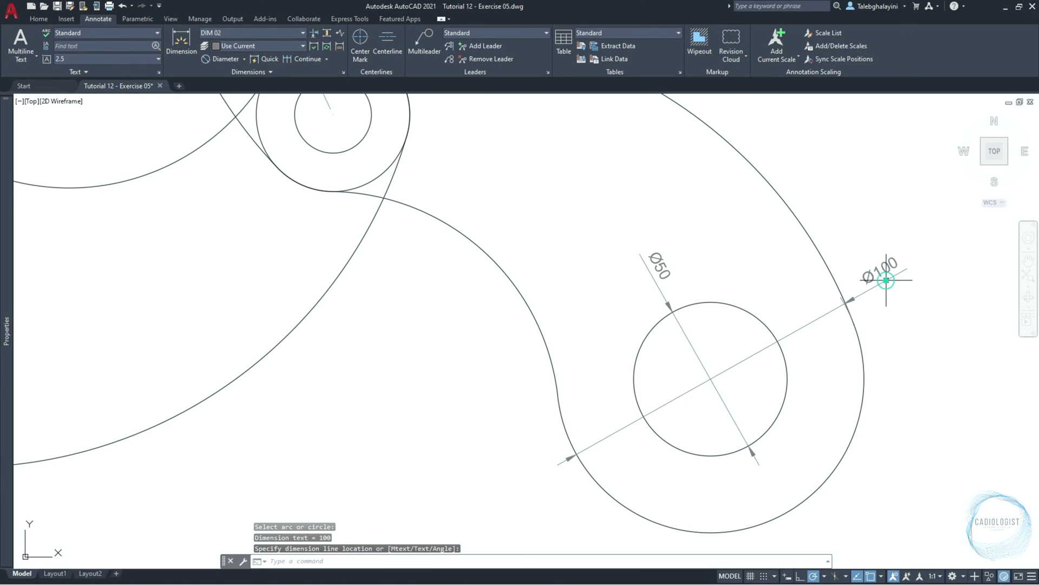
Use DIMDIAMETER to label the top lobe's hole Ø50 and its outer arc Ø100.
{"action": "scroll", "coordinate": [704, 379], "scroll_direction": "down", "scroll_amount": 3}
{"action": "scroll", "coordinate": [677, 455], "scroll_direction": "up", "scroll_amount": 2}
{"action": "middle_click_drag", "start_coordinate": [677, 435], "coordinate": [680, 477]}
{"action": "type", "text": "dimd"}
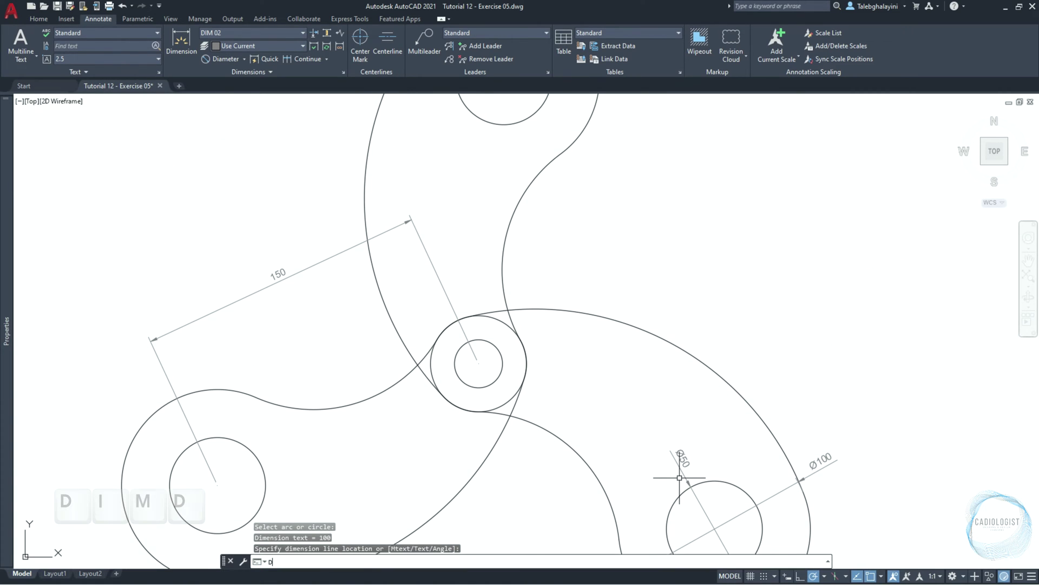
{"action": "key", "text": "Return"}
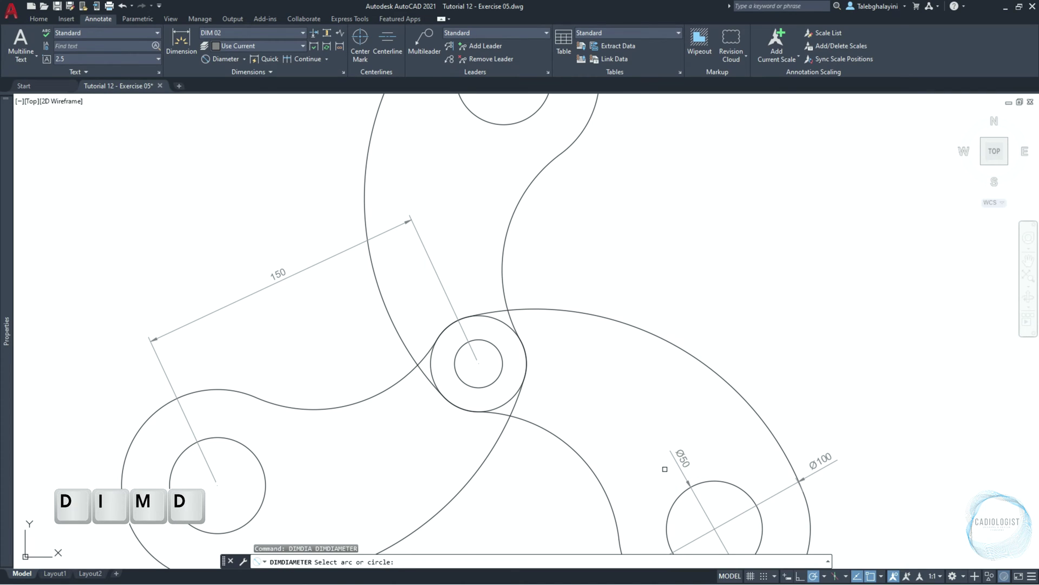
{"action": "middle_click_drag", "start_coordinate": [609, 232], "coordinate": [575, 419]}
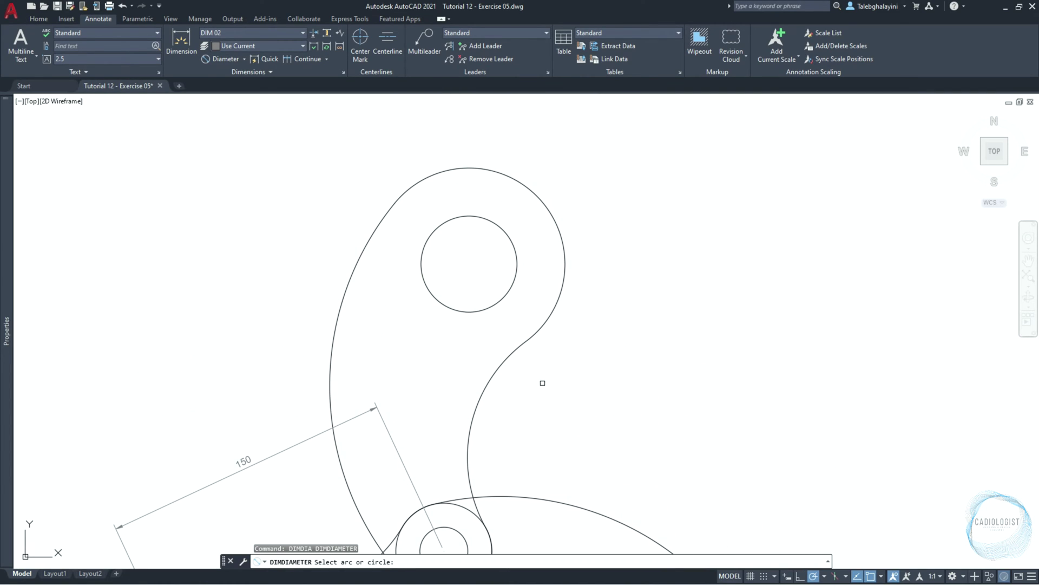
{"action": "left_click", "coordinate": [445, 305]}
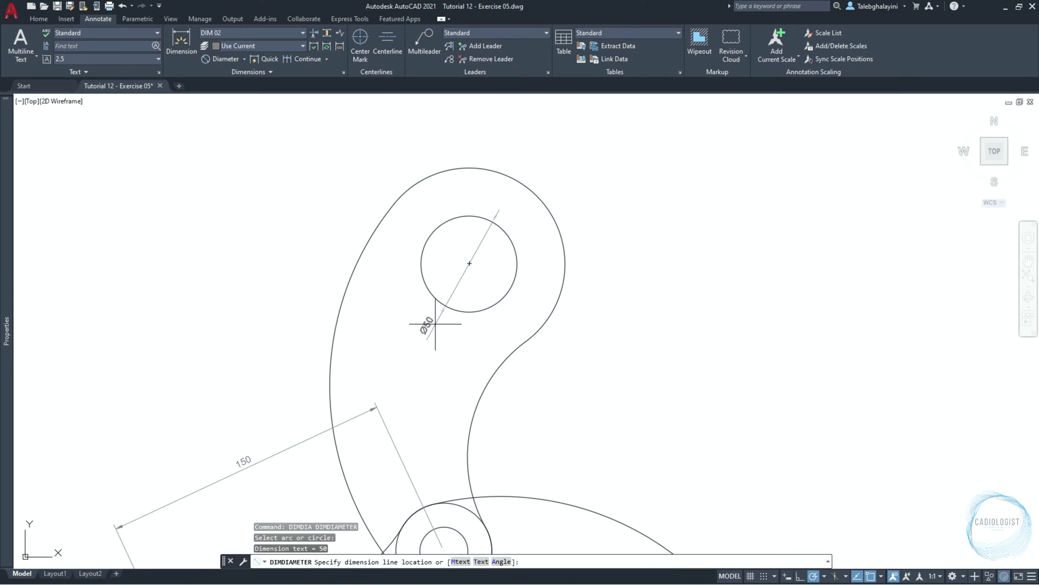
{"action": "left_click", "coordinate": [436, 323]}
{"action": "key", "text": "Return"}
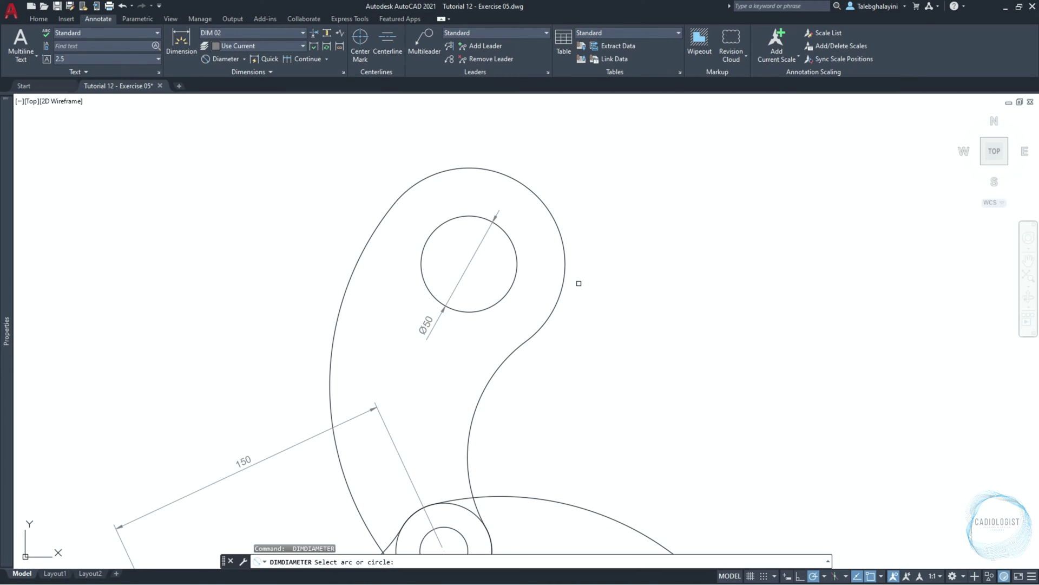
{"action": "left_click", "coordinate": [563, 281]}
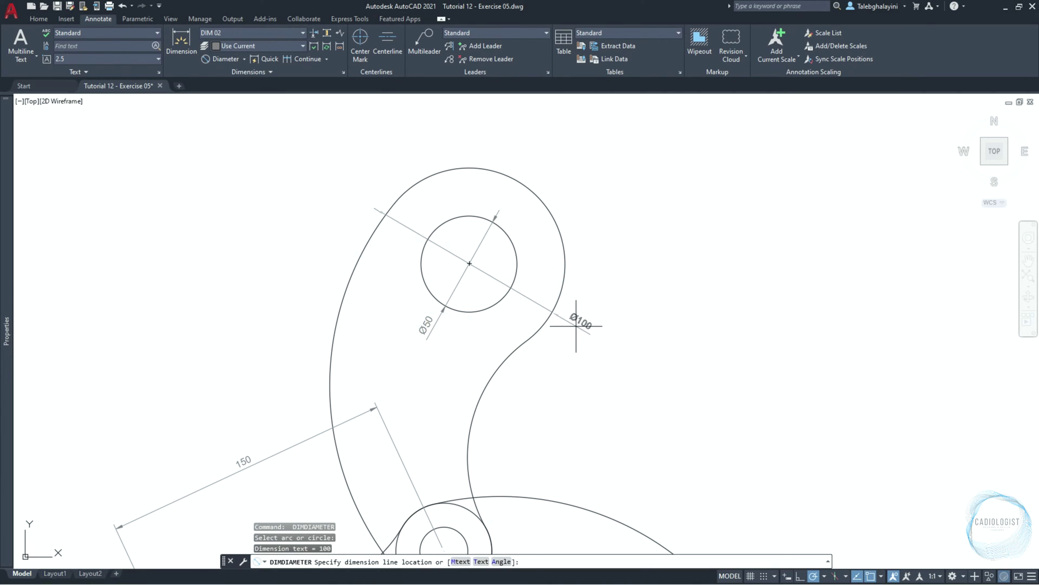
{"action": "left_click", "coordinate": [578, 323]}
{"action": "middle_click_drag", "start_coordinate": [609, 420], "coordinate": [620, 396]}
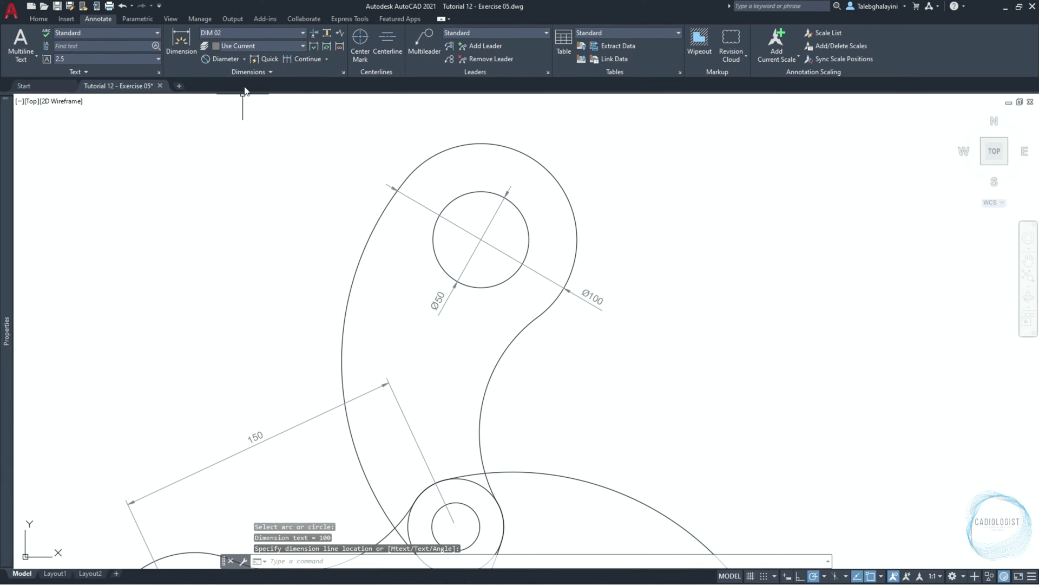
Add radius dimensions R150 to the large arc and R75 to the right lobe's neck.
{"action": "left_click", "coordinate": [245, 59]}
{"action": "left_click", "coordinate": [227, 164]}
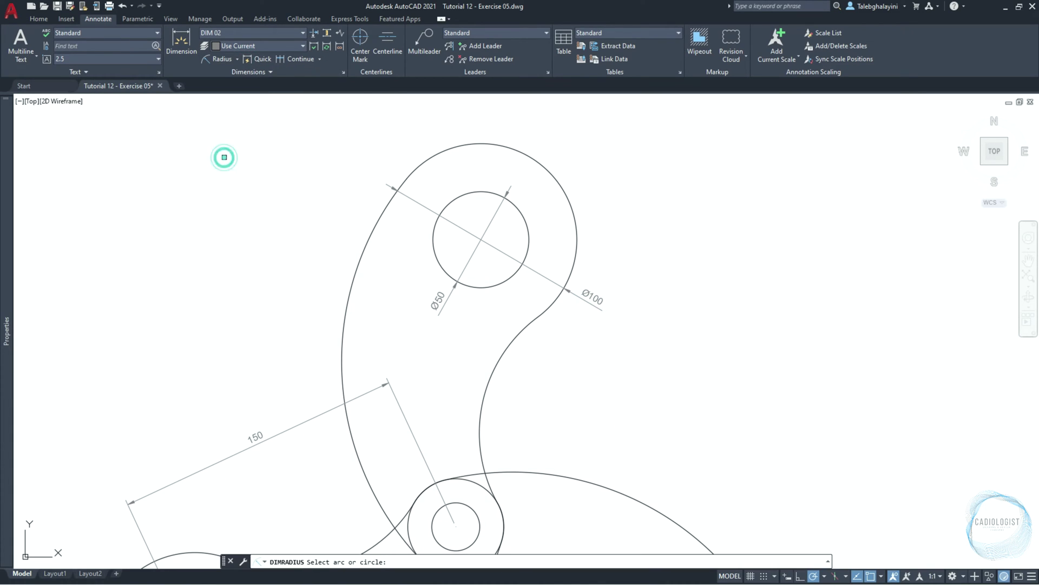
{"action": "scroll", "coordinate": [335, 333], "scroll_direction": "down", "scroll_amount": 2}
{"action": "middle_click_drag", "start_coordinate": [335, 386], "coordinate": [322, 180]}
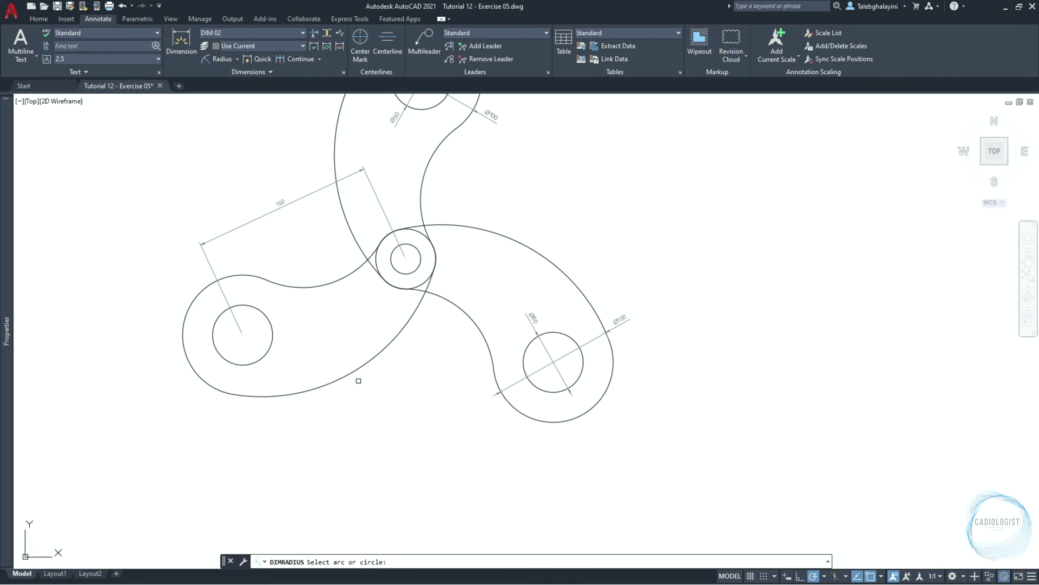
{"action": "left_click", "coordinate": [365, 367]}
{"action": "scroll", "coordinate": [353, 346], "scroll_direction": "up", "scroll_amount": 4}
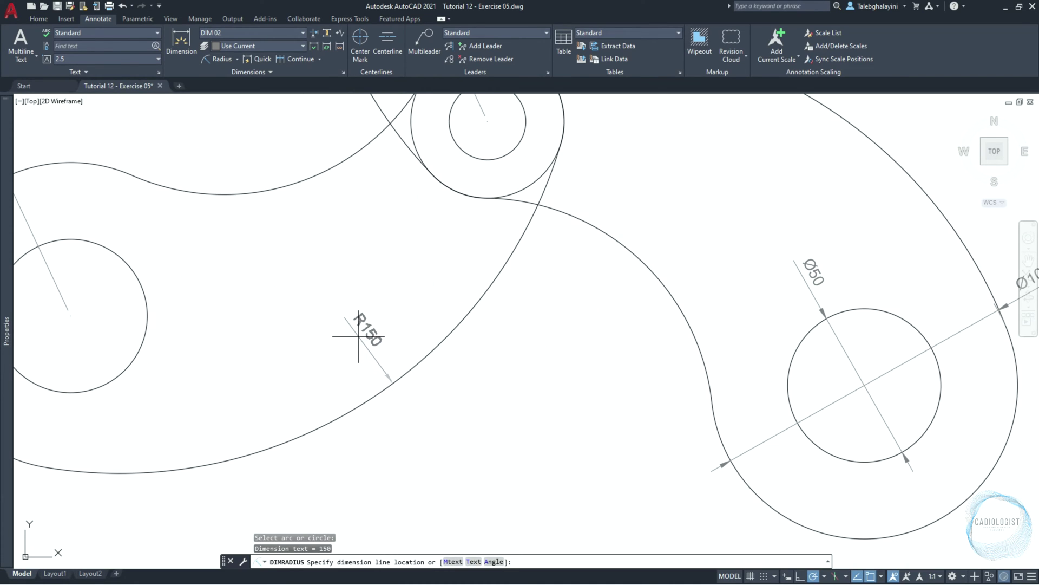
{"action": "left_click", "coordinate": [367, 348]}
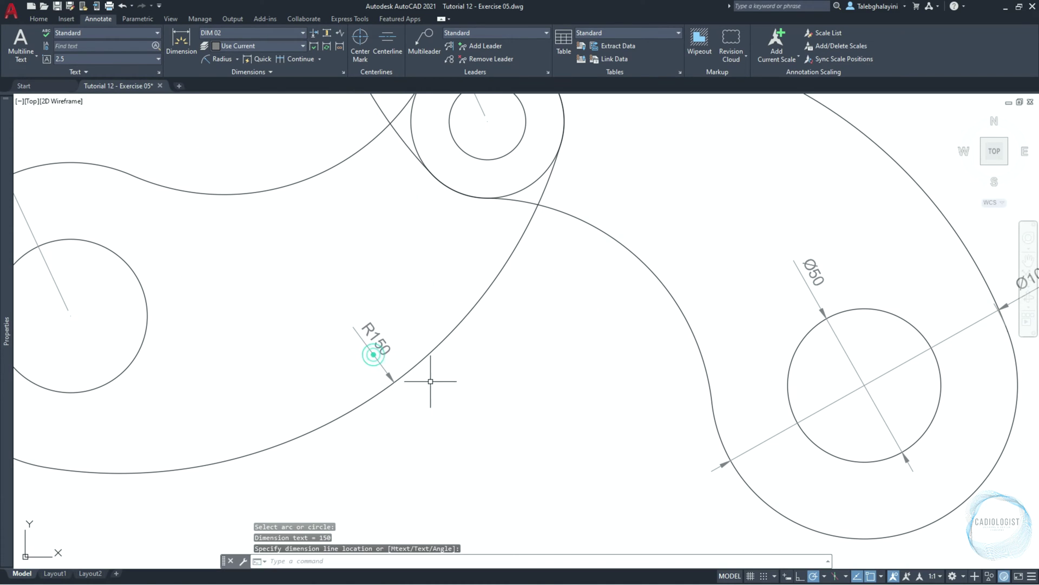
{"action": "key", "text": "Return"}
{"action": "left_click", "coordinate": [671, 310]}
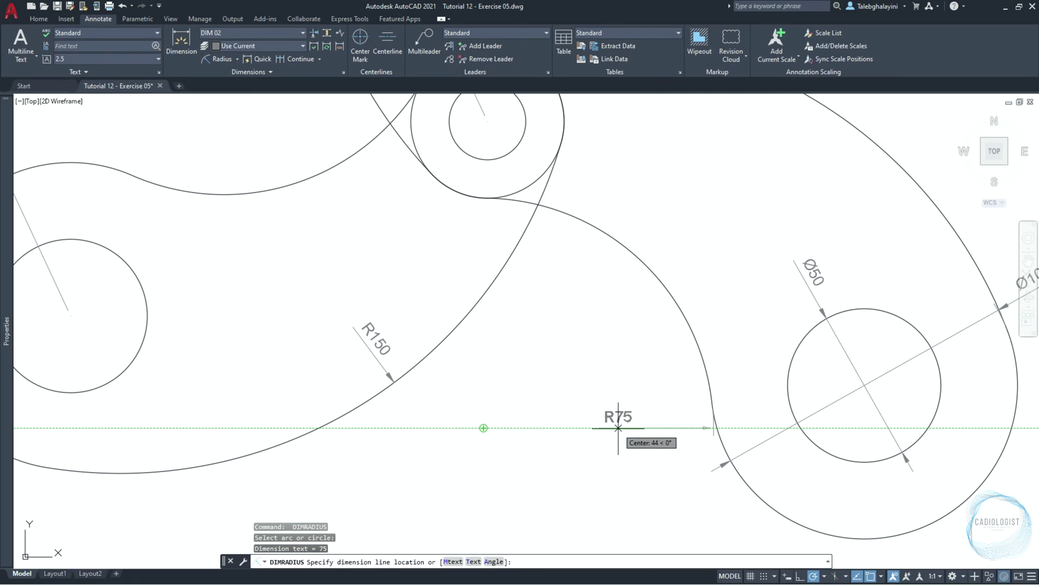
{"action": "left_click", "coordinate": [617, 428]}
Switch to the Layout1 sheet and erase its existing viewport.
{"action": "middle_click", "coordinate": [578, 378]}
{"action": "middle_click", "coordinate": [578, 378]}
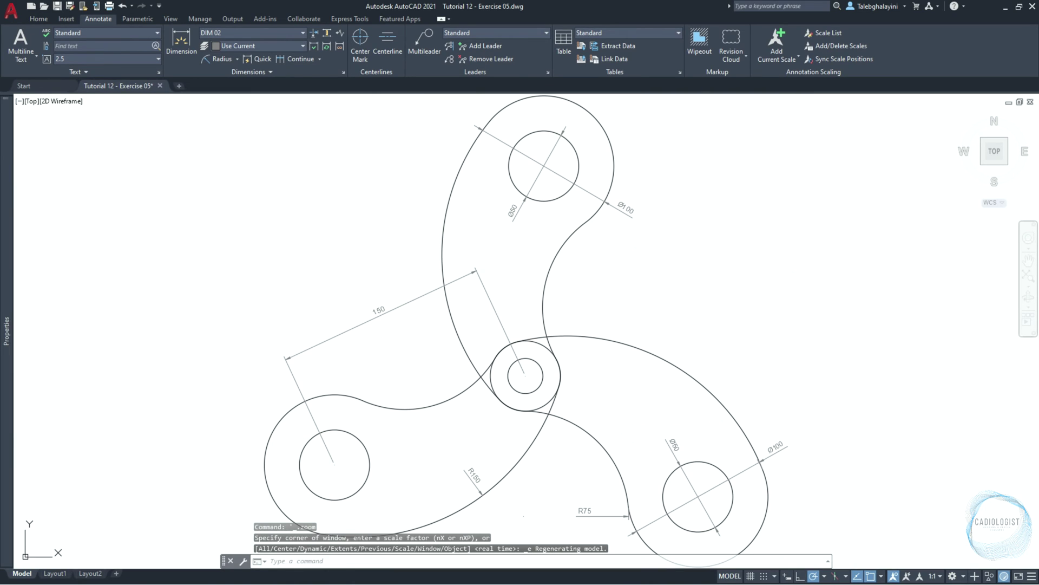
{"action": "left_click", "coordinate": [54, 574]}
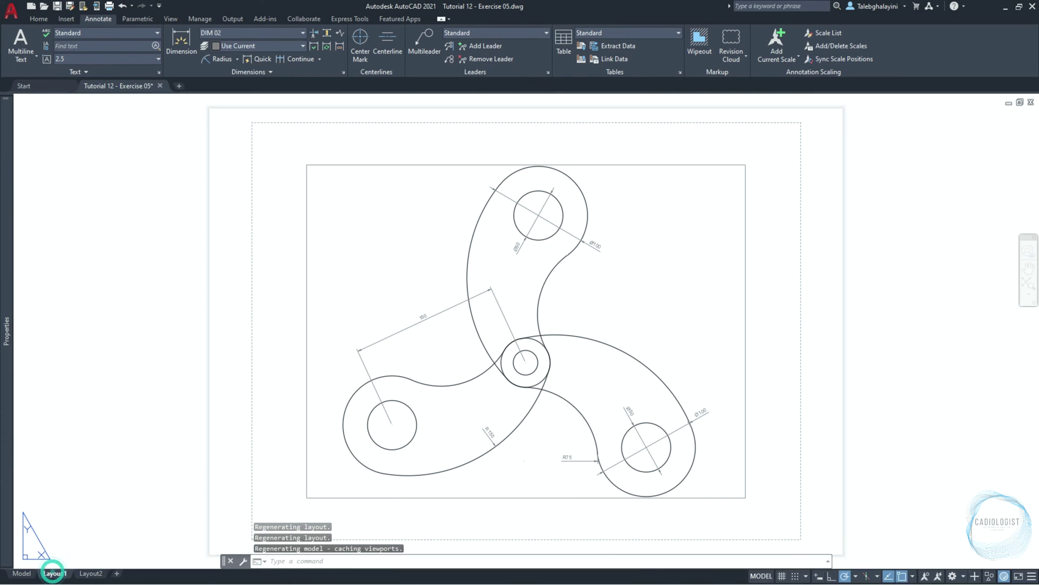
{"action": "left_click", "coordinate": [306, 320]}
{"action": "key", "text": "Delete"}
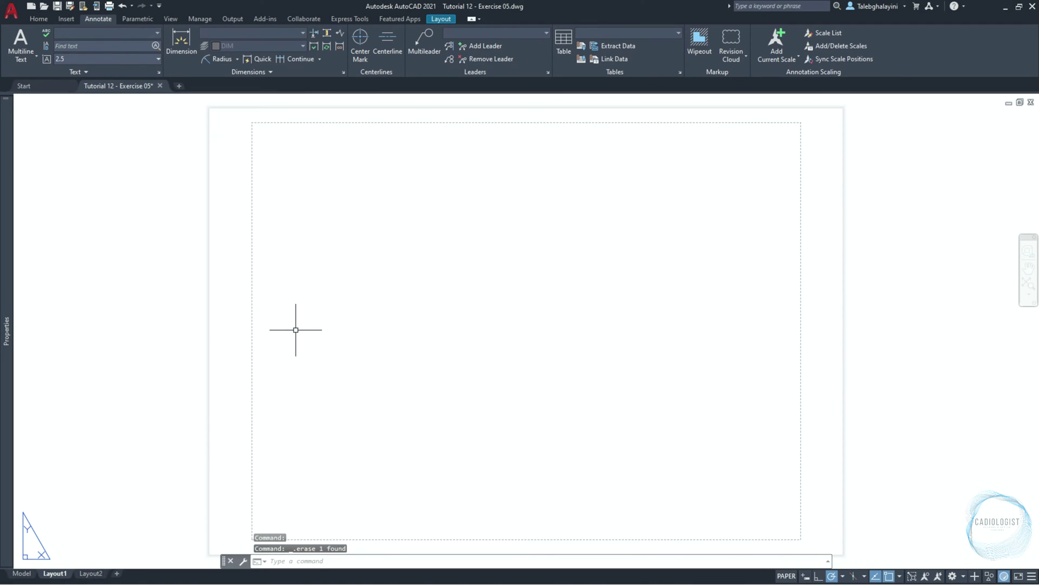
Rename the layout to Exercise 05 and bring up its Page Setup Manager.
{"action": "right_click", "coordinate": [61, 574]}
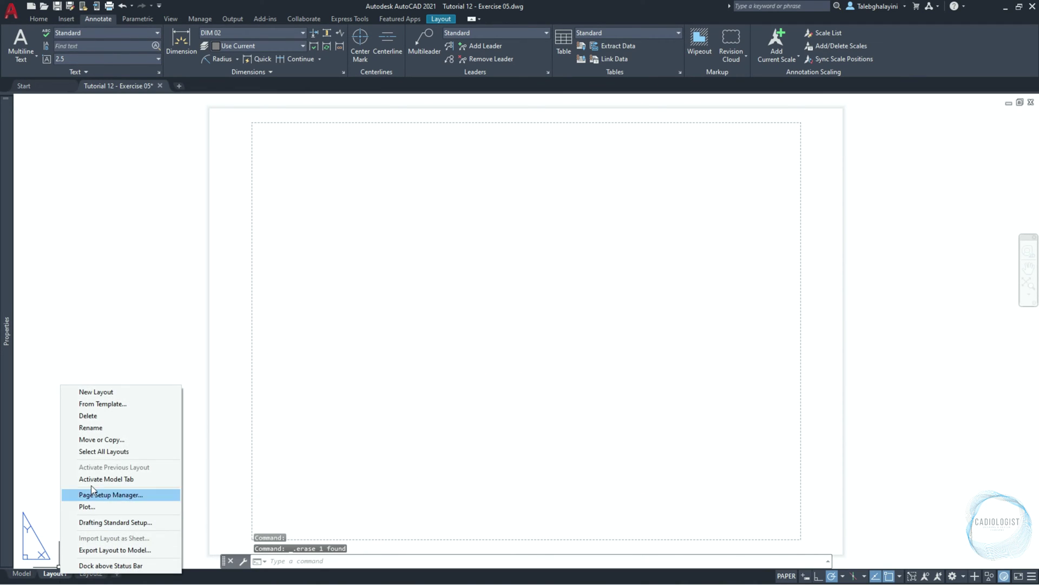
{"action": "left_click", "coordinate": [100, 428]}
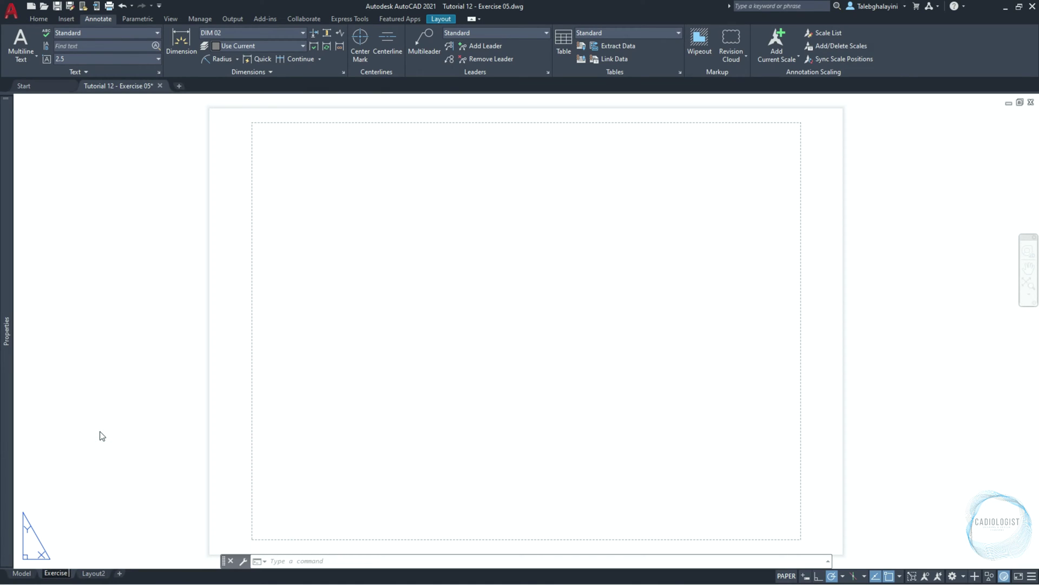
{"action": "key", "text": "Return"}
{"action": "right_click", "coordinate": [63, 576]}
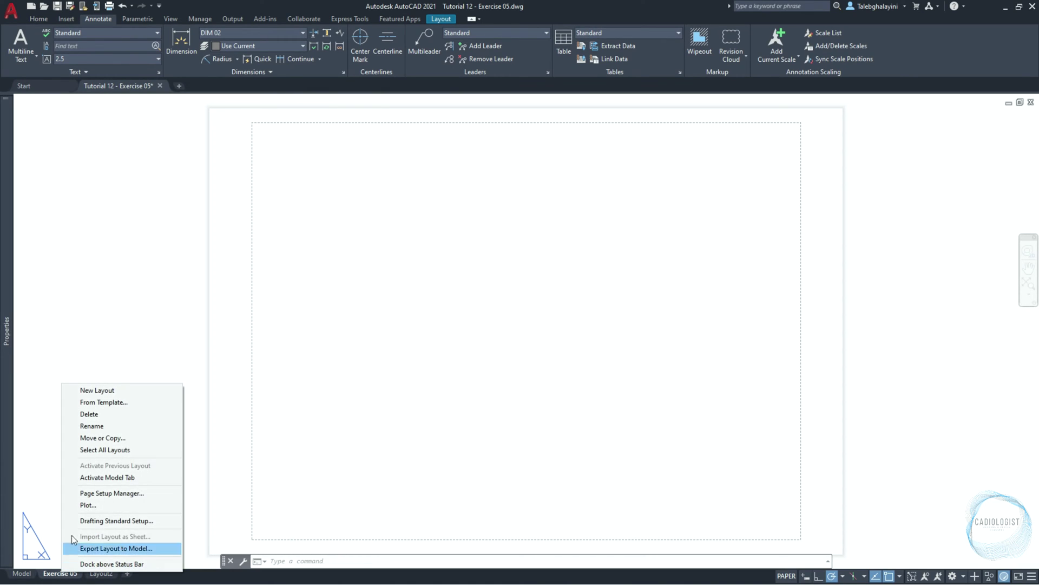
{"action": "left_click", "coordinate": [112, 494]}
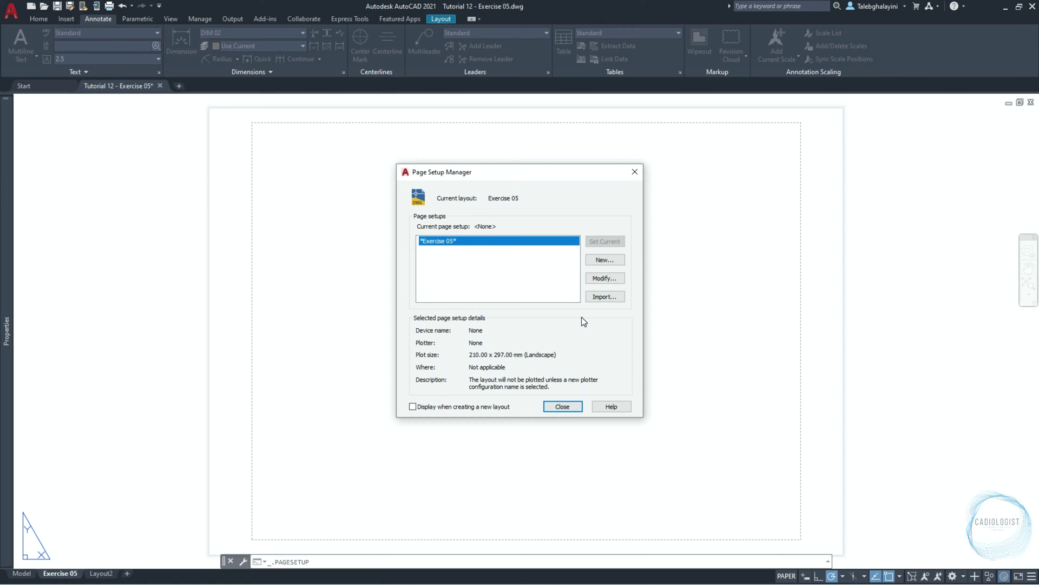
Set the page setup to DWG To PDF.pc3 with ISO full bleed A4 (297 x 210 MM) paper.
{"action": "left_click", "coordinate": [621, 278]}
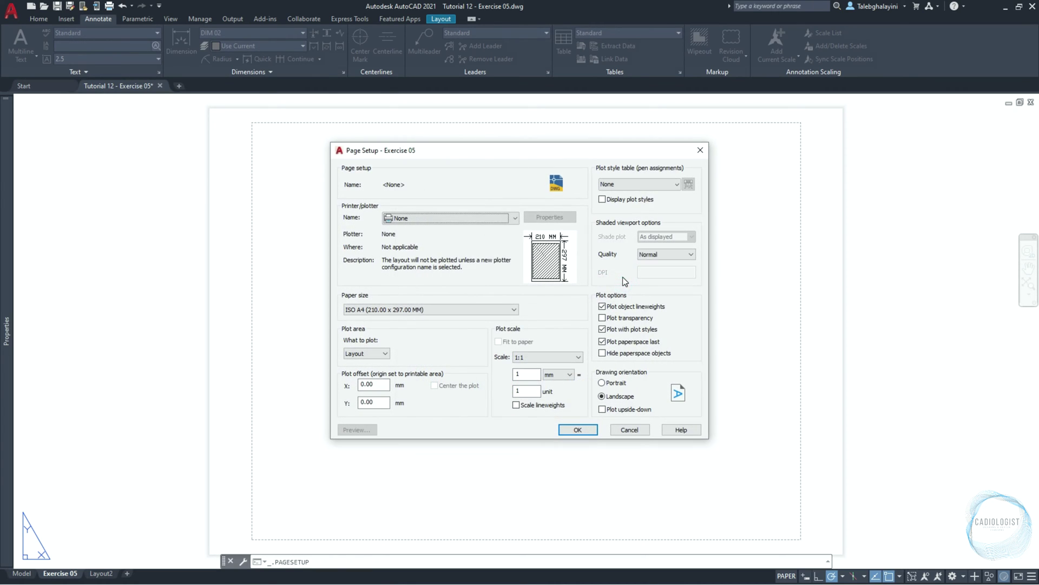
{"action": "left_click", "coordinate": [485, 218]}
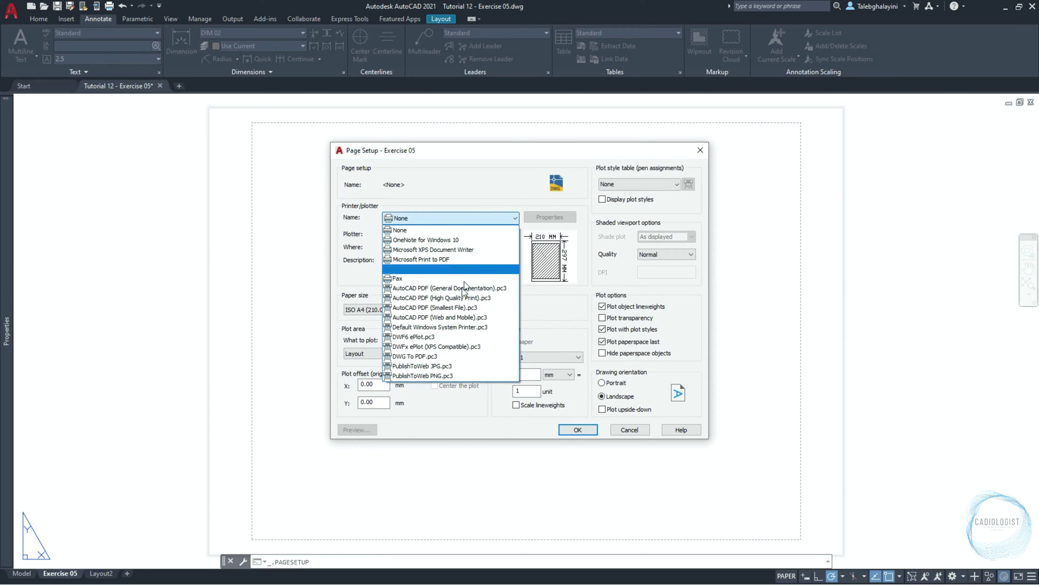
{"action": "left_click", "coordinate": [457, 356]}
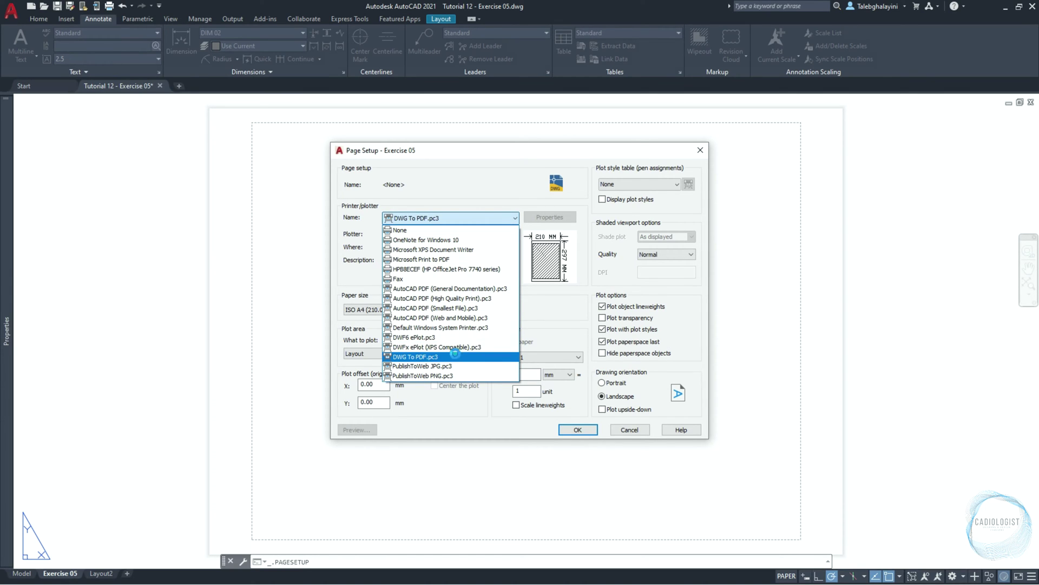
{"action": "left_click", "coordinate": [457, 314]}
{"action": "scroll", "coordinate": [515, 340], "scroll_direction": "up", "scroll_amount": 15}
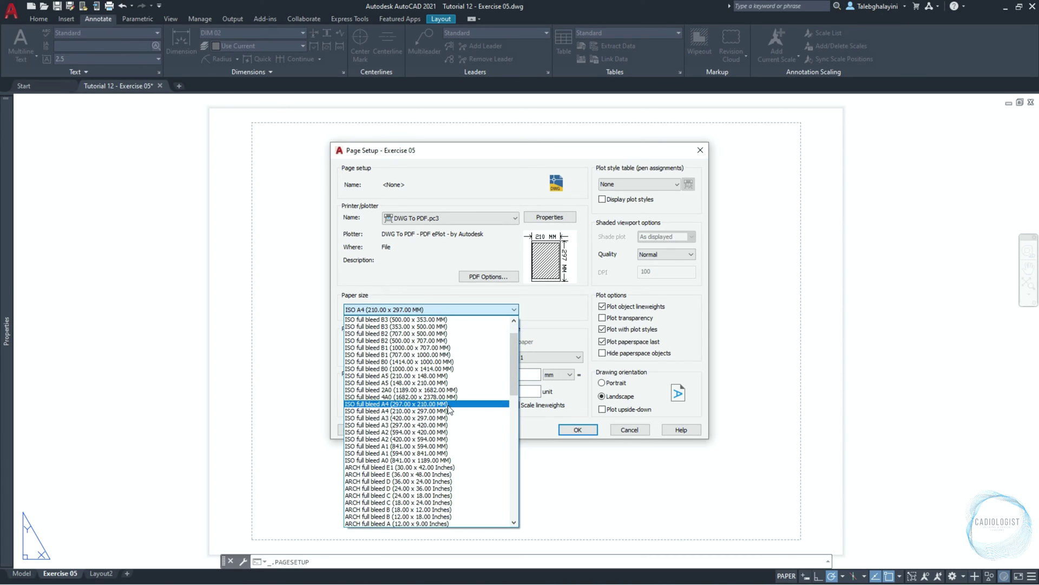
{"action": "left_click", "coordinate": [453, 404]}
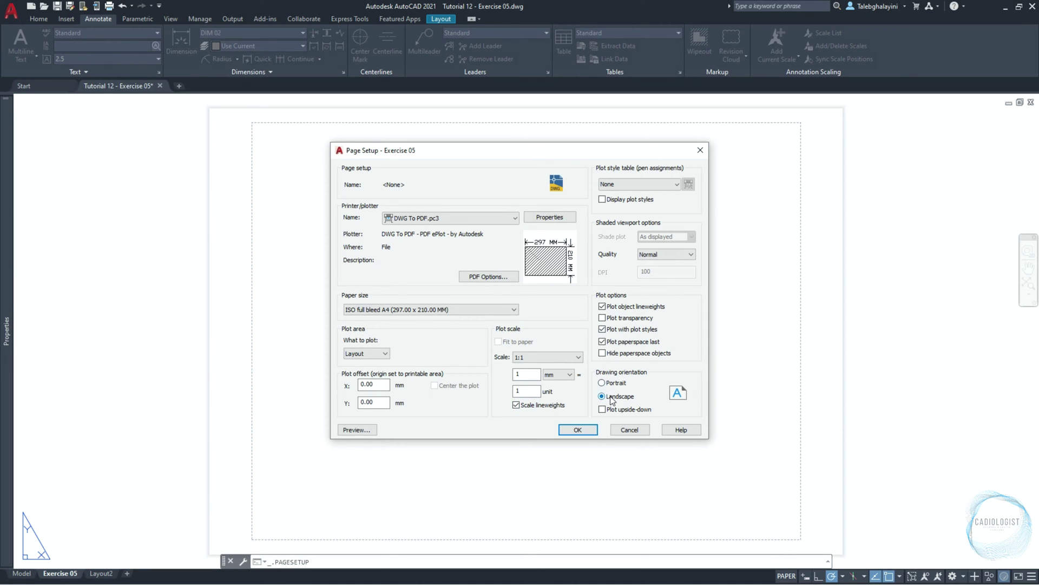
{"action": "left_click", "coordinate": [579, 430]}
Create a single viewport with VPORTS, fitted to the whole Exercise 05 sheet.
{"action": "left_click", "coordinate": [563, 406]}
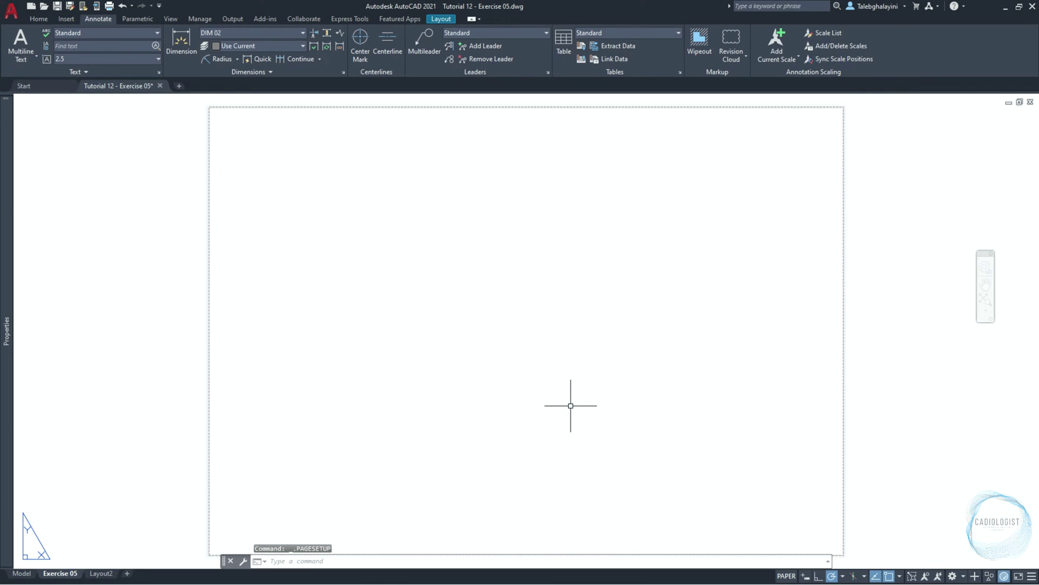
{"action": "type", "text": "v"}
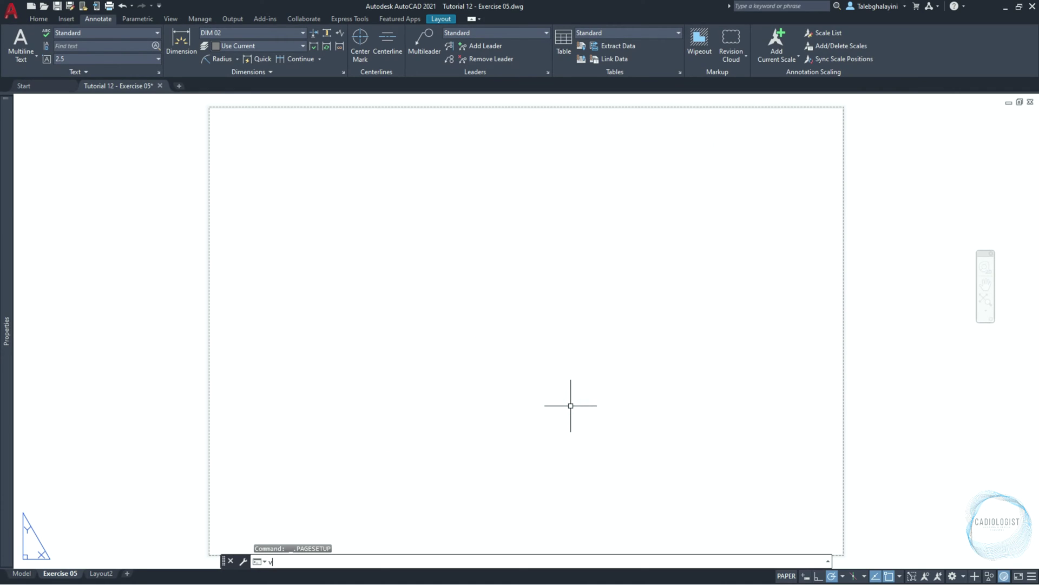
{"action": "type", "text": "port"}
{"action": "key", "text": "Return"}
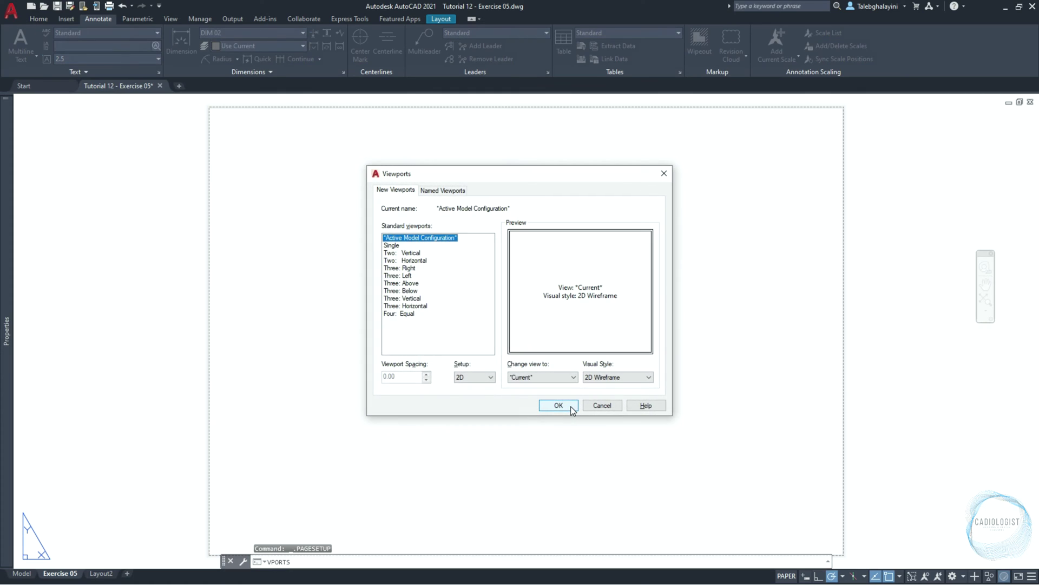
{"action": "left_click", "coordinate": [392, 246]}
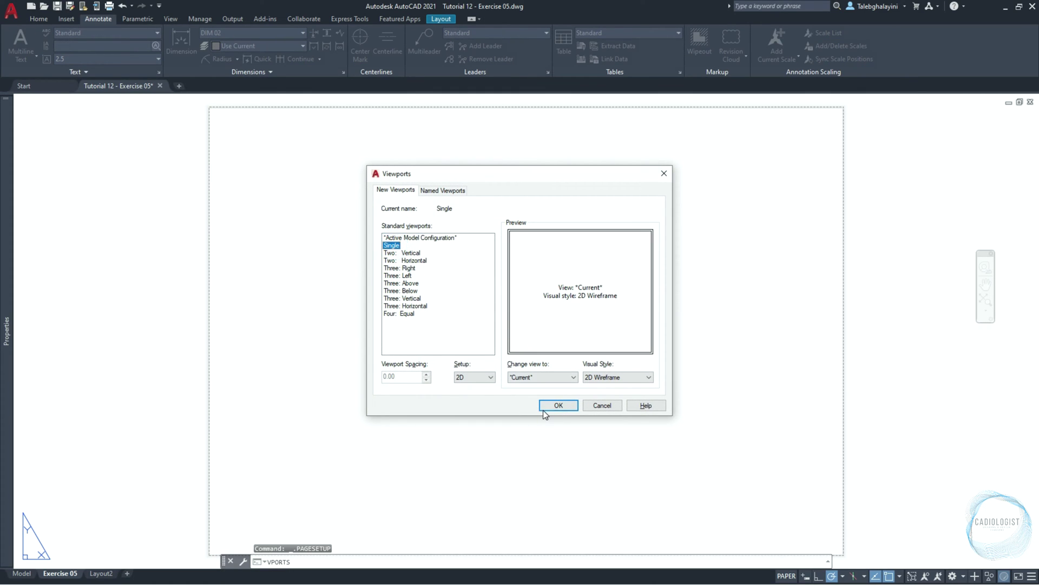
{"action": "left_click", "coordinate": [558, 405]}
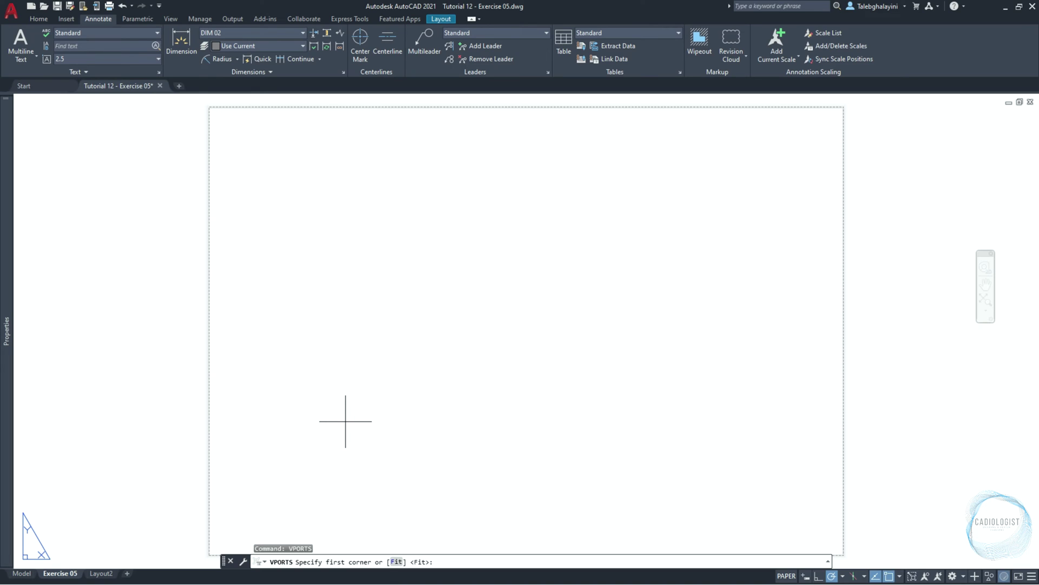
{"action": "key", "text": "Return"}
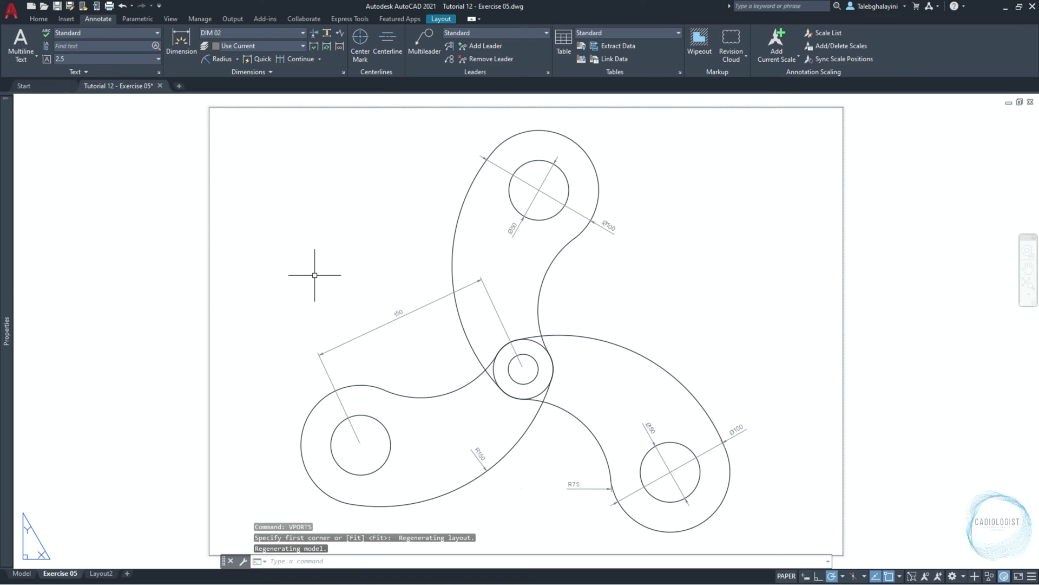
Check the Defpoints layer, then assign the layout viewport to Defpoints in Properties.
{"action": "type", "text": "la"}
{"action": "key", "text": "Return"}
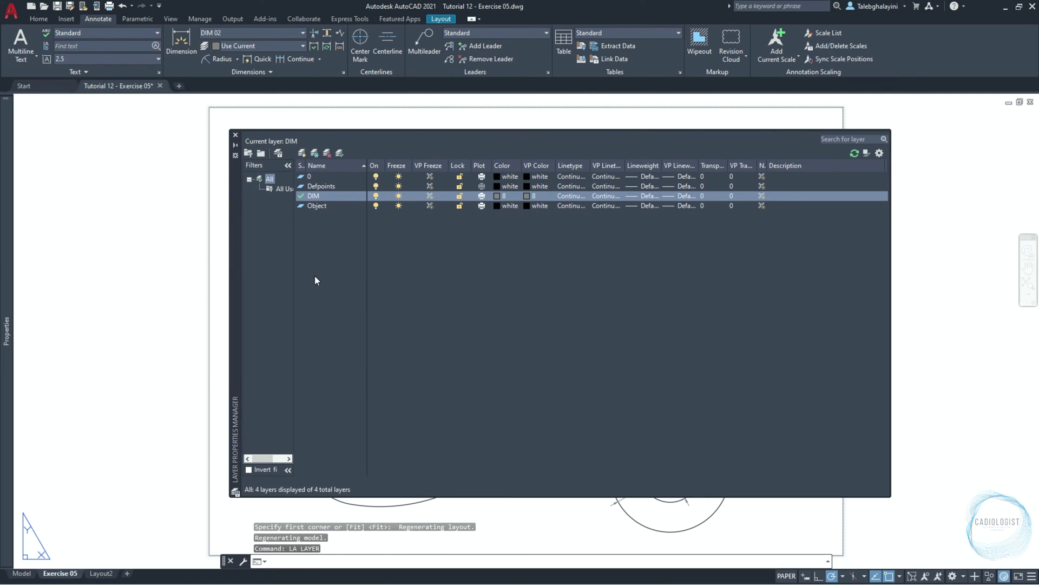
{"action": "left_click", "coordinate": [323, 186]}
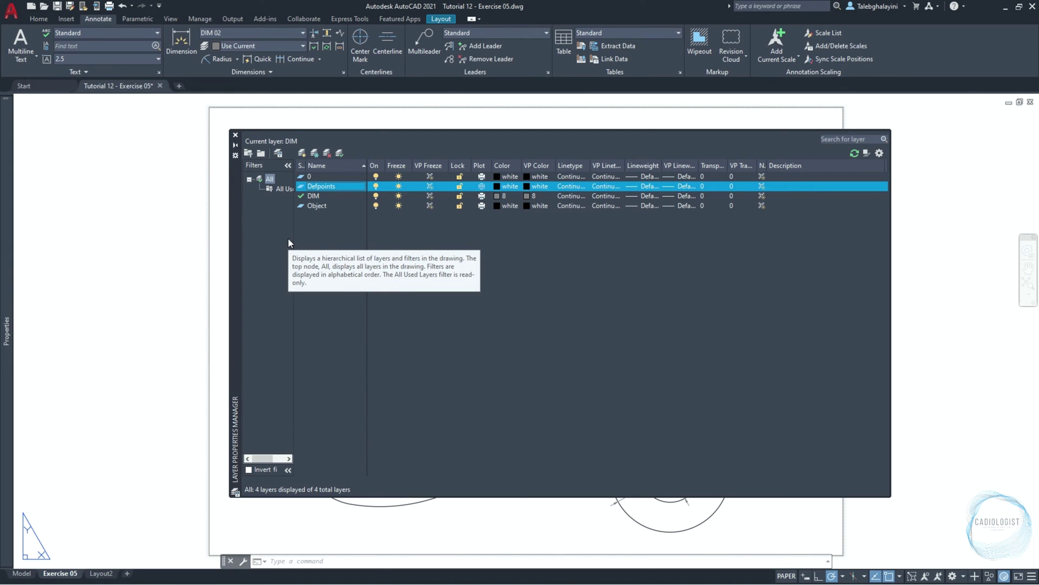
{"action": "left_click", "coordinate": [235, 135]}
{"action": "left_click_drag", "start_coordinate": [218, 156], "coordinate": [197, 170]}
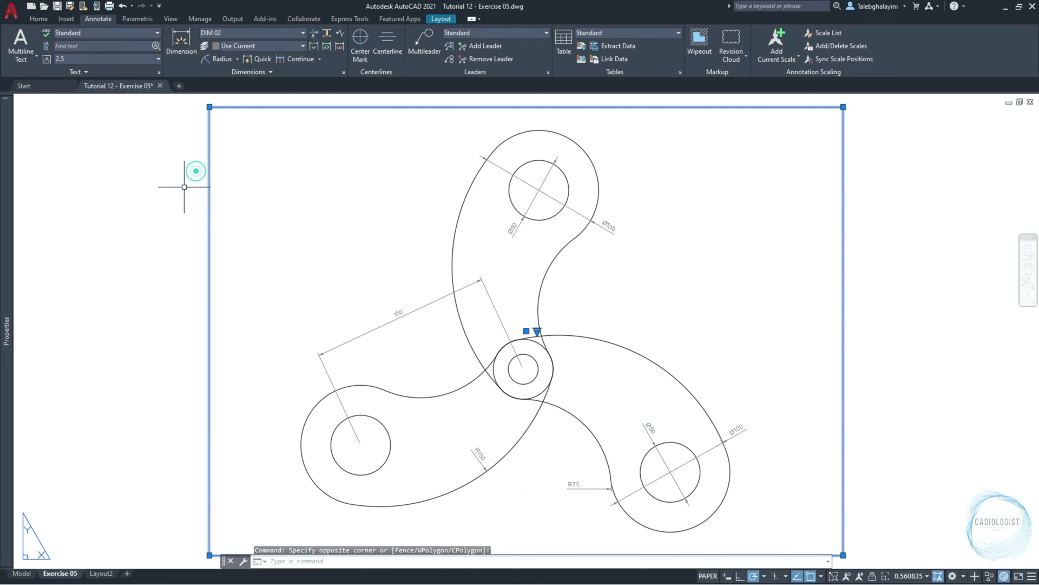
{"action": "mouse_move", "coordinate": [12, 149]}
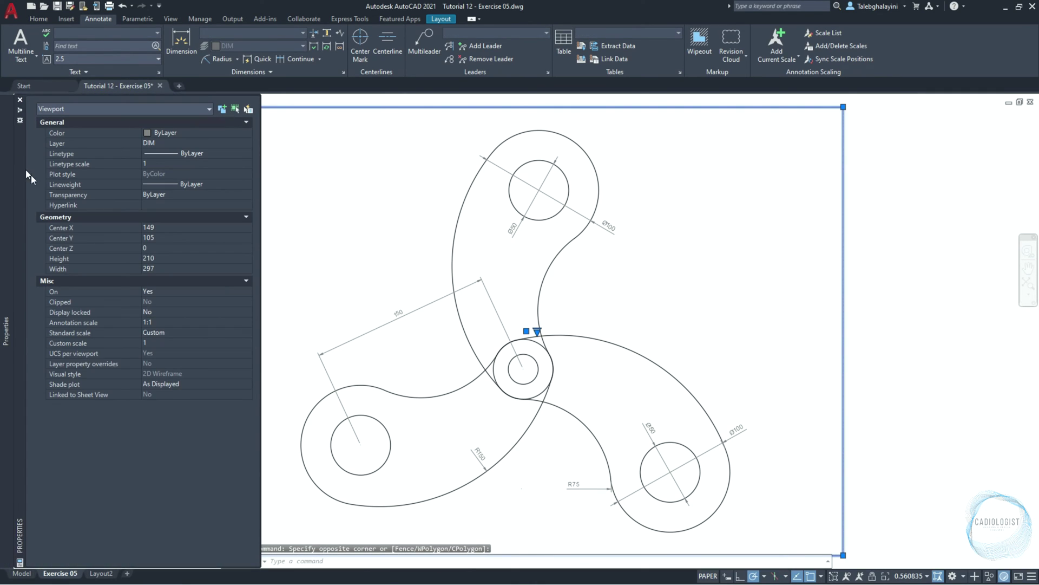
{"action": "left_click", "coordinate": [166, 143]}
{"action": "left_click", "coordinate": [165, 143]}
{"action": "left_click", "coordinate": [156, 158]}
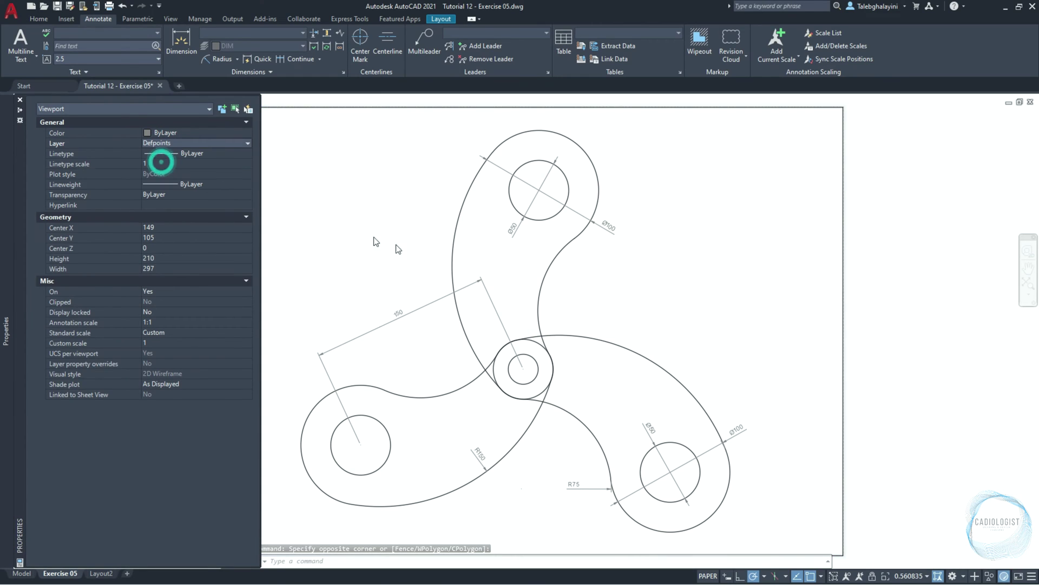
Open the Tutorial 08 - Exercise 01 drawing.
{"action": "key", "text": "Escape"}
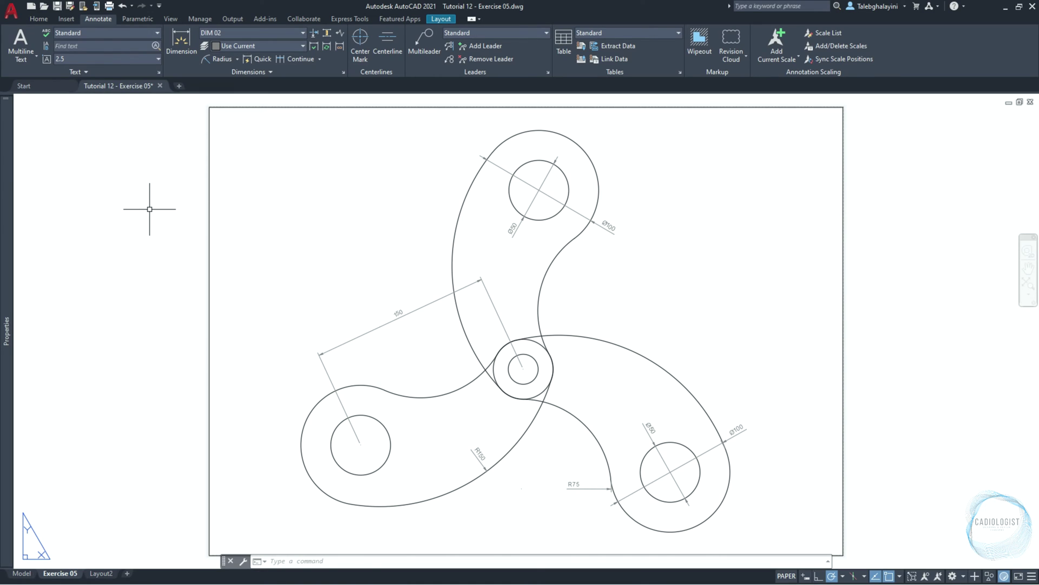
{"action": "left_click", "coordinate": [45, 7]}
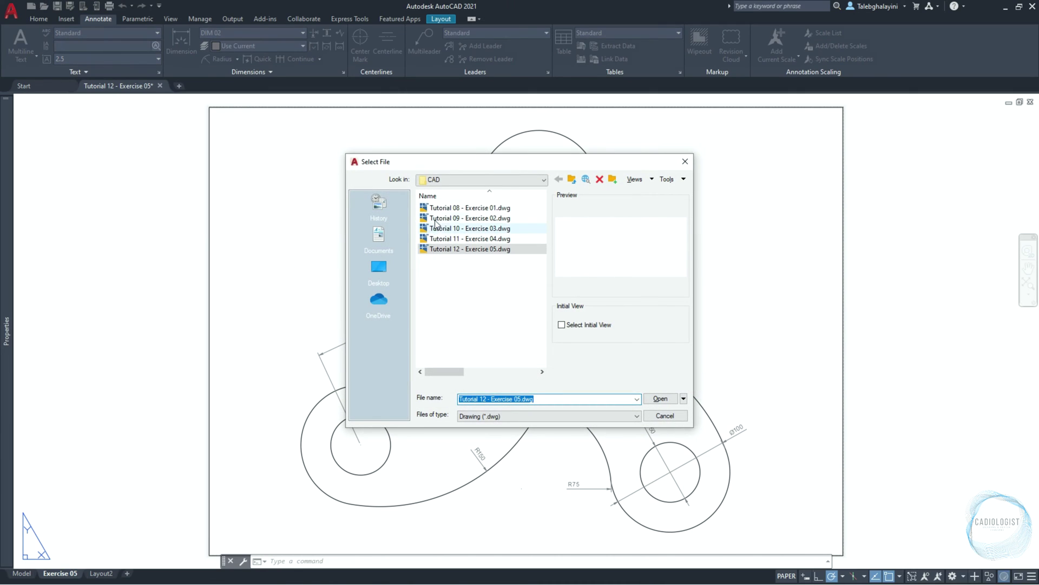
{"action": "left_click", "coordinate": [664, 402]}
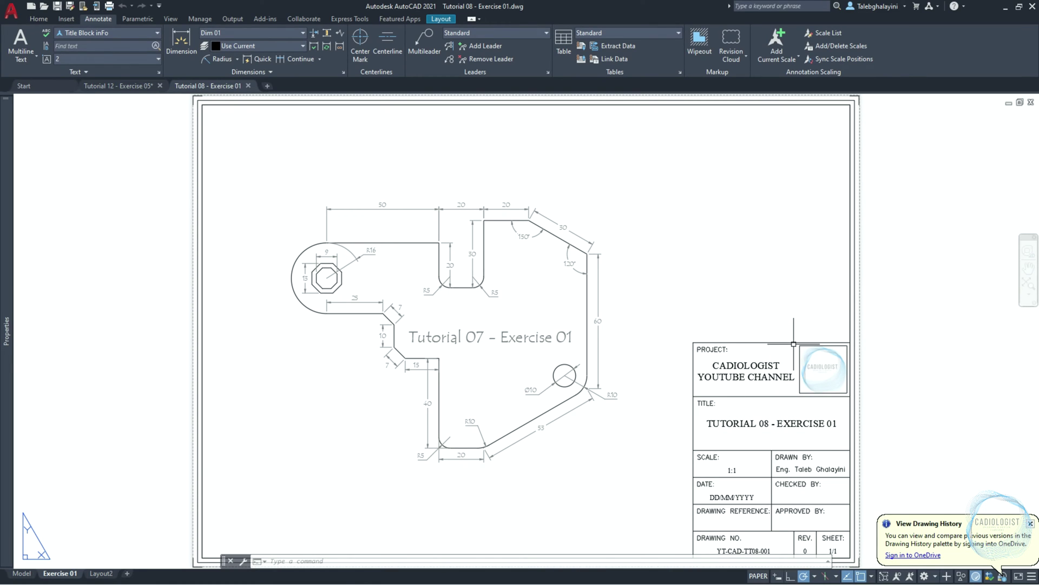
Window-select the title block and copy it with base point at the border's lower-right corner.
{"action": "left_click", "coordinate": [794, 372]}
{"action": "key", "text": "Escape"}
{"action": "middle_click_drag", "start_coordinate": [666, 287], "coordinate": [626, 167]}
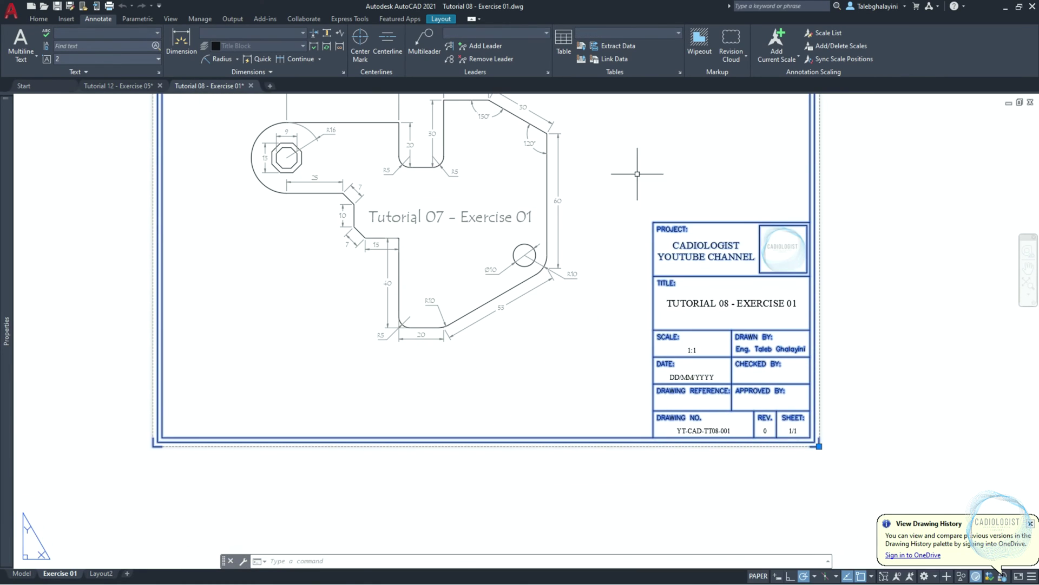
{"action": "left_click", "coordinate": [623, 170]}
{"action": "left_click", "coordinate": [853, 480]}
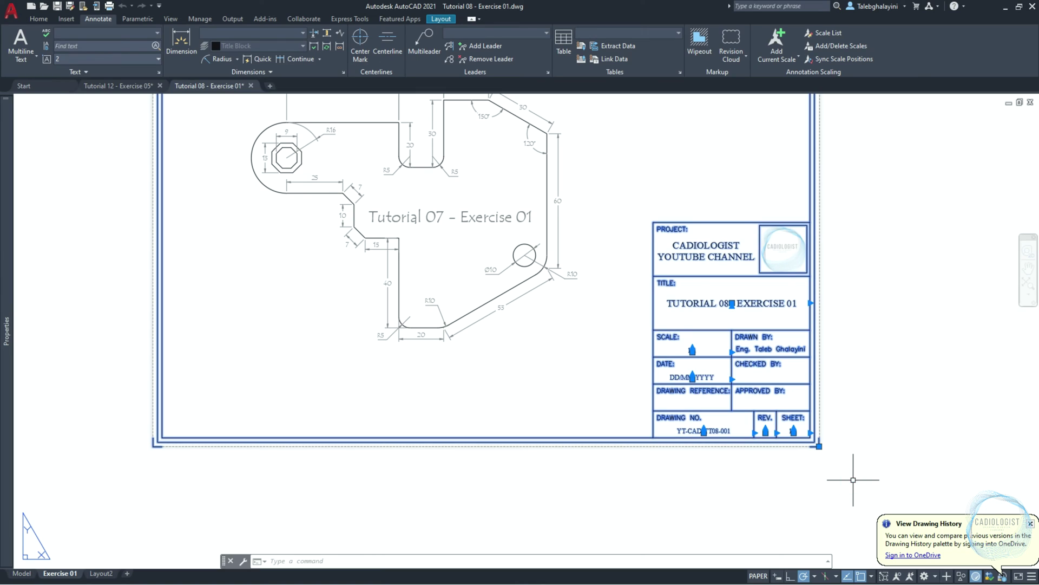
{"action": "type", "text": "co"}
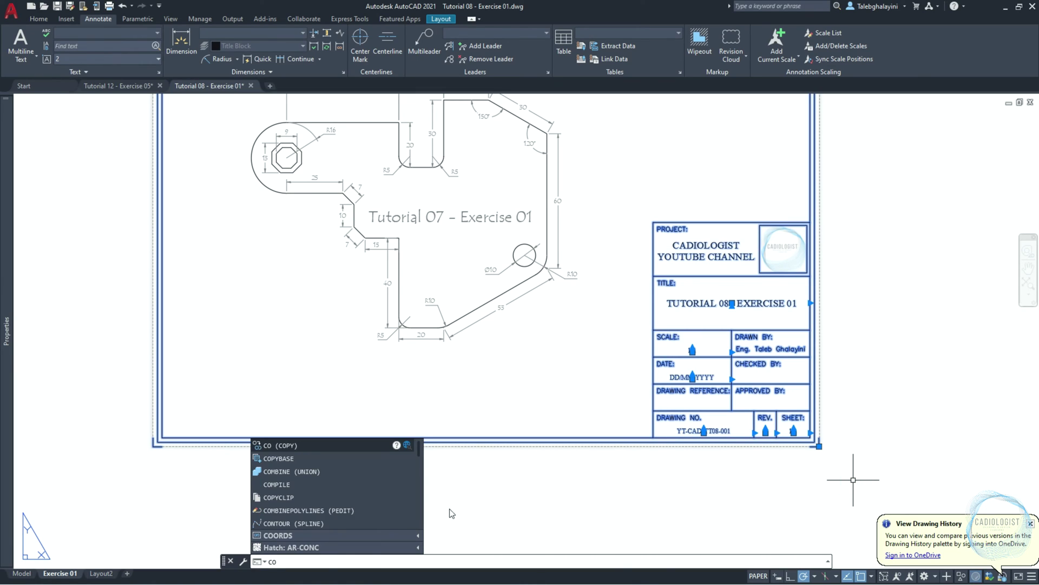
{"action": "left_click", "coordinate": [290, 458]}
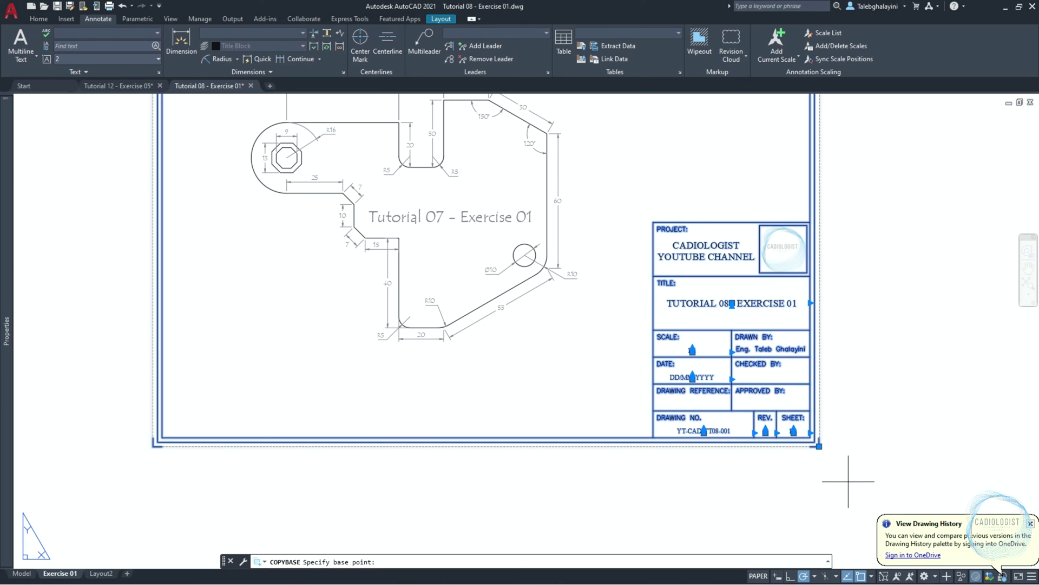
{"action": "scroll", "coordinate": [823, 471], "scroll_direction": "up", "scroll_amount": 4}
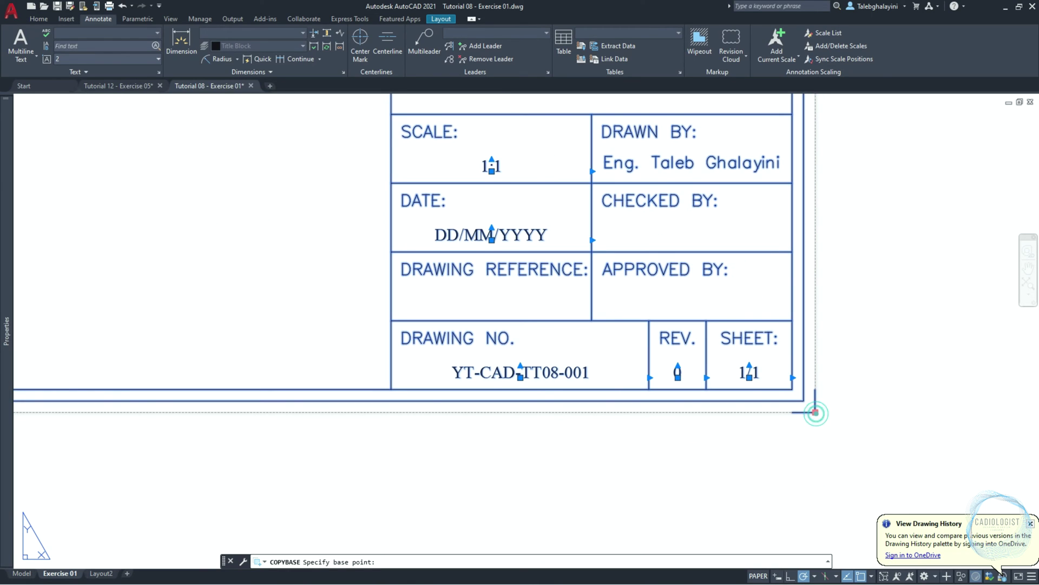
{"action": "left_click", "coordinate": [816, 413]}
Paste the Tutorial 08 title block and border into Exercise 05, snapped to the layout's lower-right corner.
{"action": "left_click", "coordinate": [130, 86]}
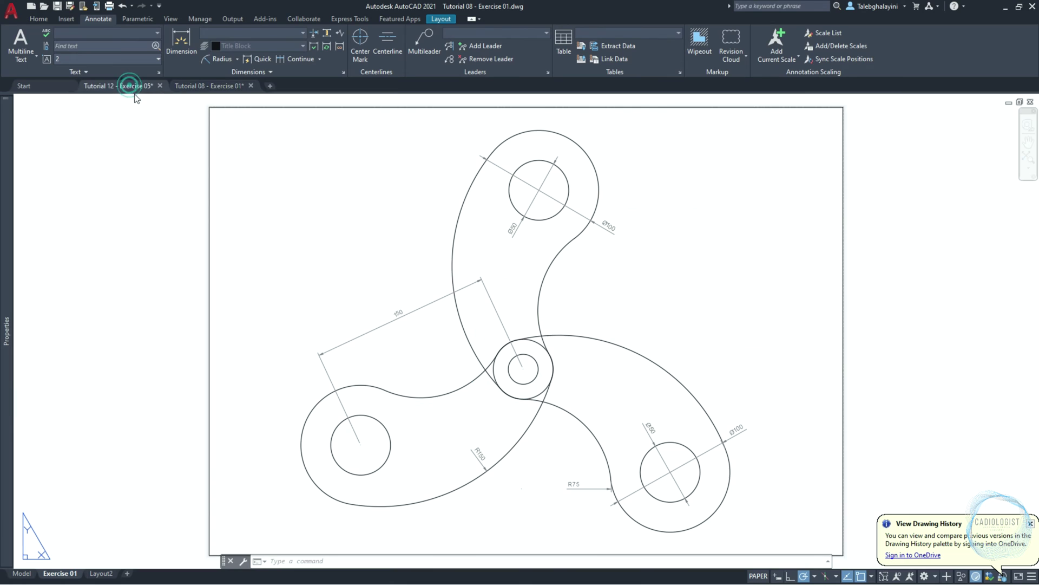
{"action": "key", "text": "ctrl+v"}
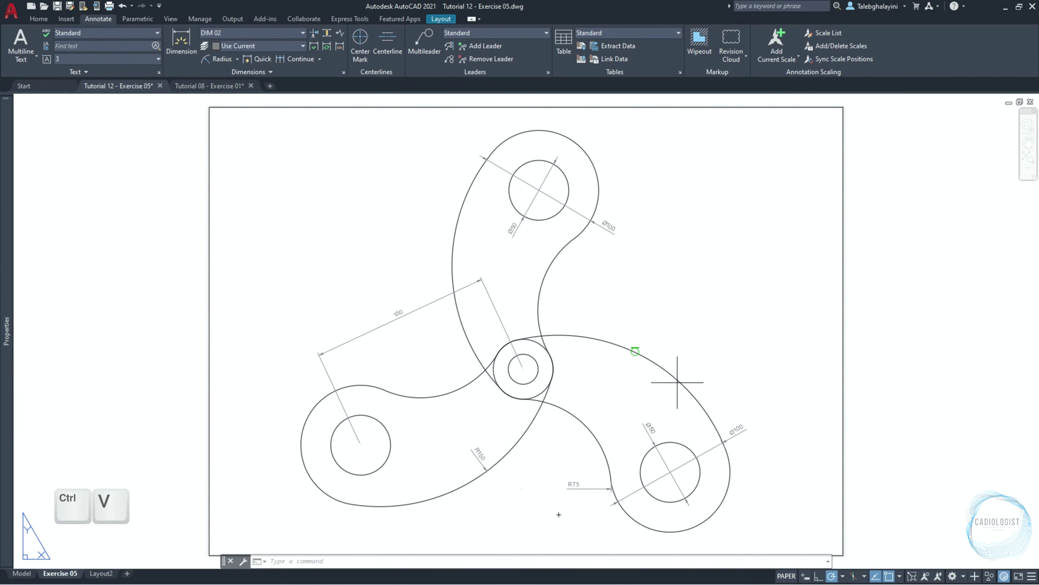
{"action": "middle_click_drag", "start_coordinate": [710, 334], "coordinate": [668, 245]}
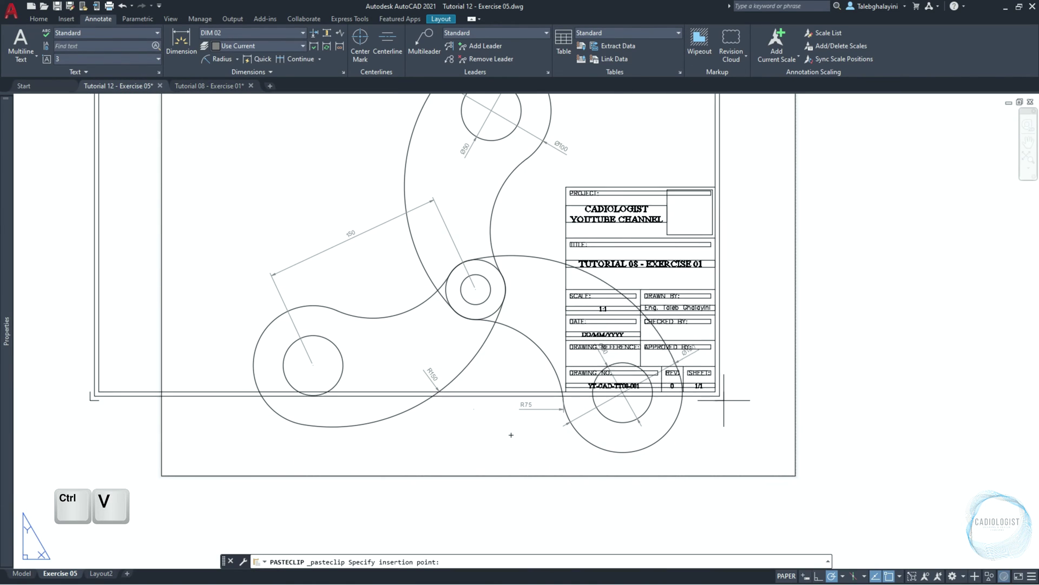
{"action": "right_click", "coordinate": [778, 467], "text": "shift"}
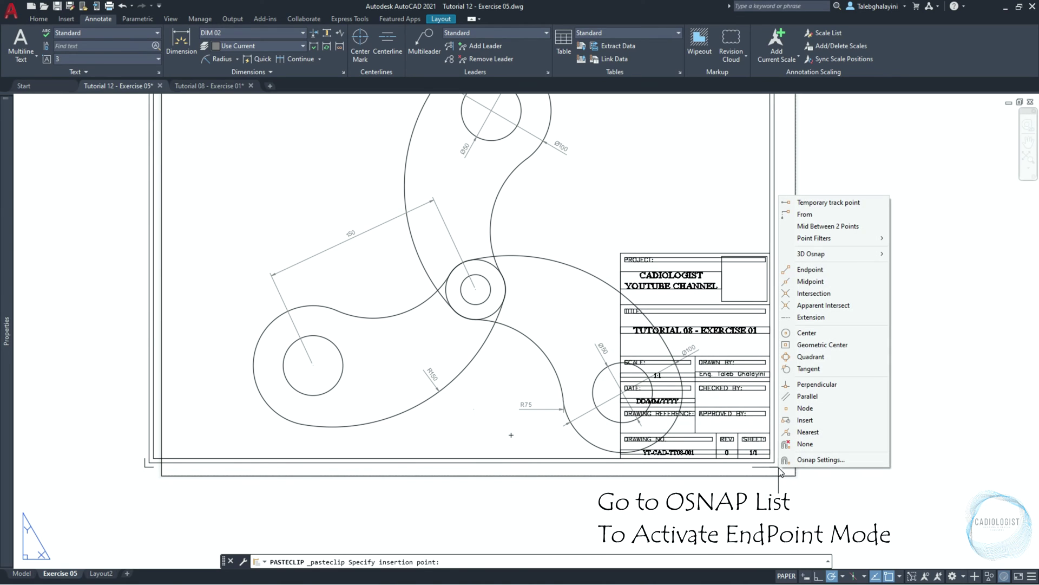
{"action": "left_click", "coordinate": [818, 273]}
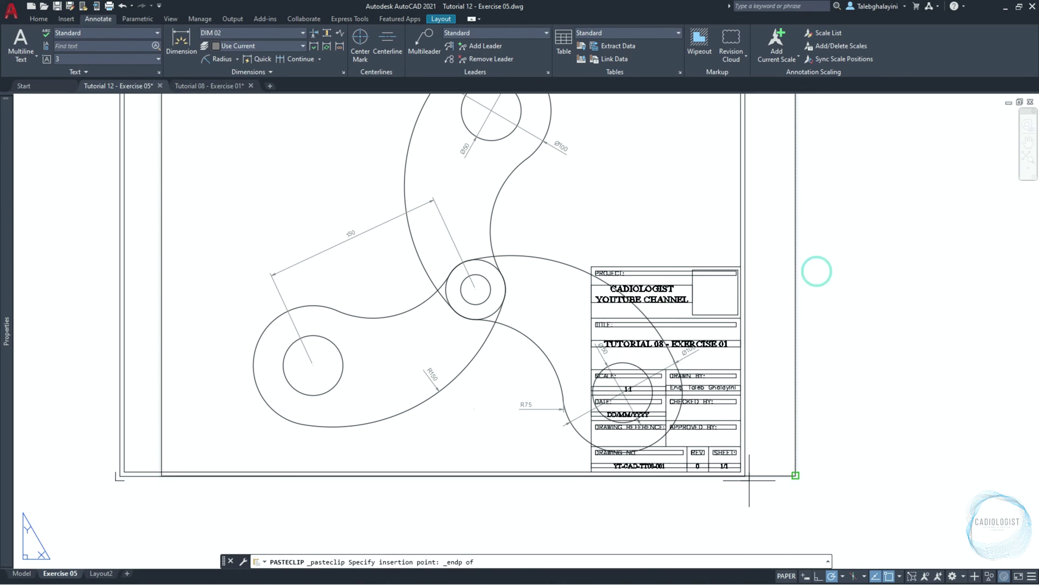
{"action": "left_click", "coordinate": [795, 475]}
{"action": "middle_click", "coordinate": [852, 372]}
{"action": "middle_click", "coordinate": [852, 371]}
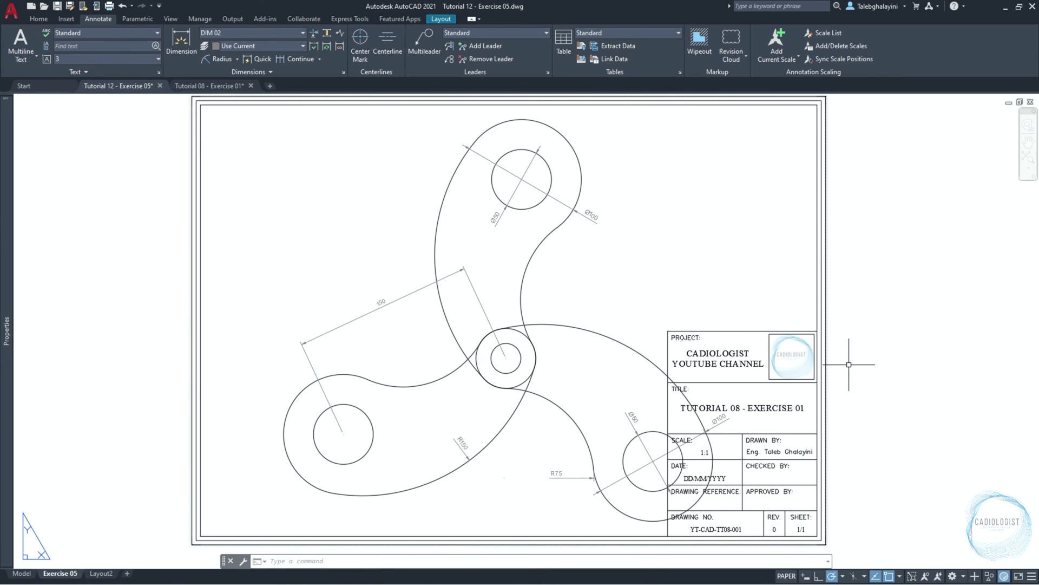
With Endpoint snap on, stretch the viewport's top-right corner onto the border's inner frame corner.
{"action": "left_click", "coordinate": [826, 287]}
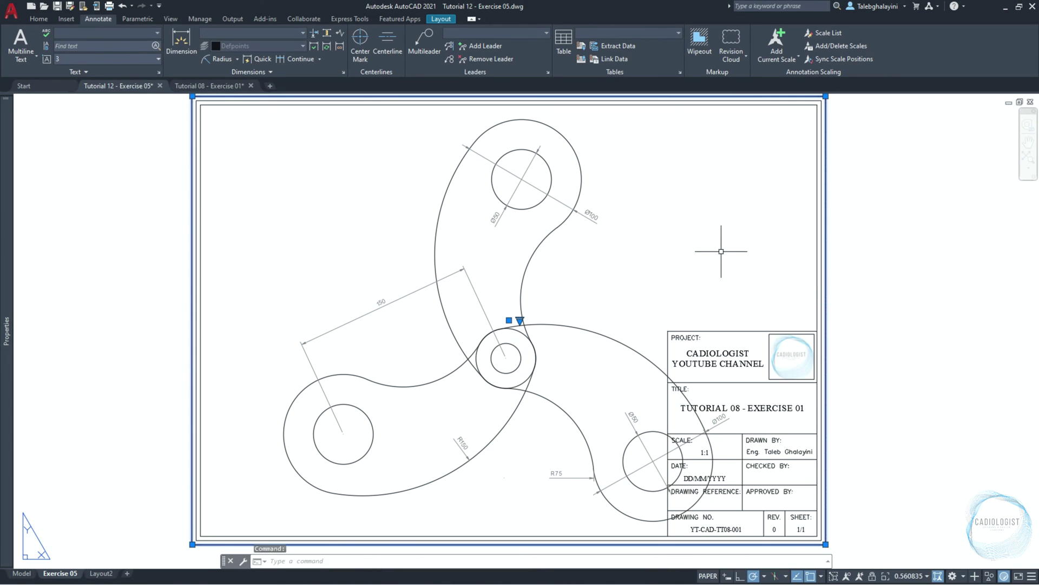
{"action": "left_click", "coordinate": [825, 97]}
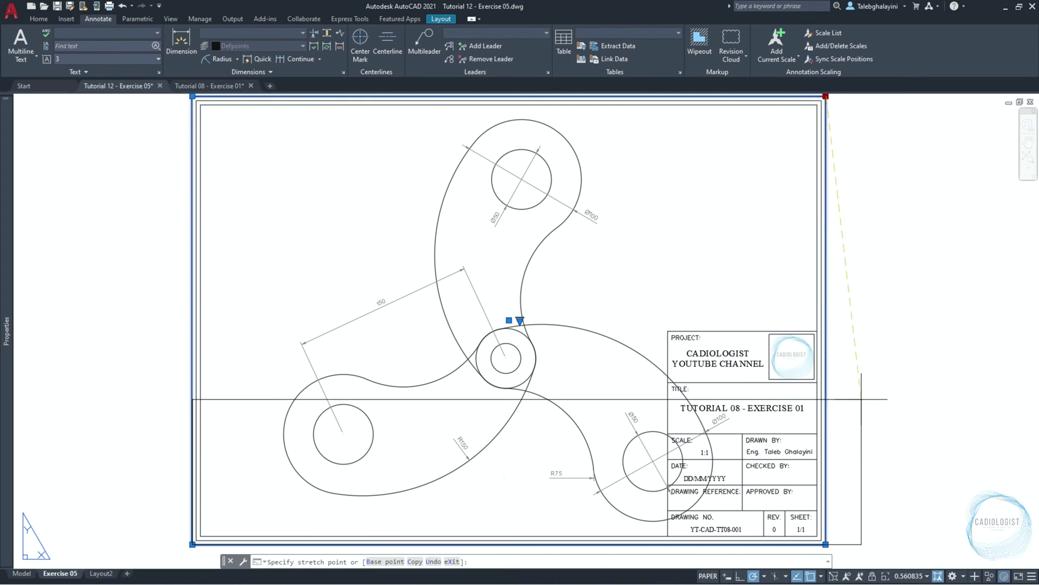
{"action": "left_click", "coordinate": [822, 575]}
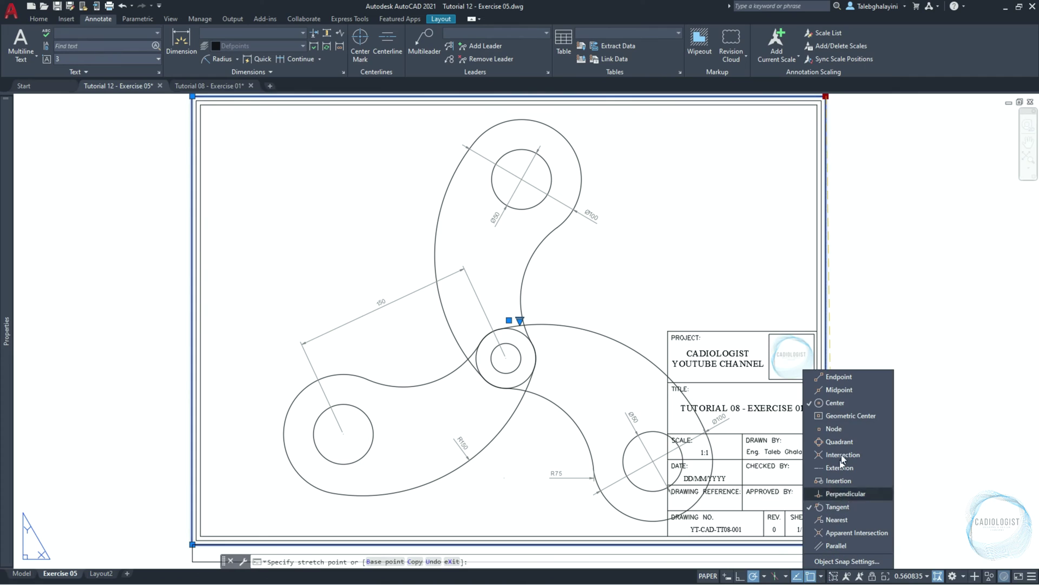
{"action": "left_click", "coordinate": [838, 376]}
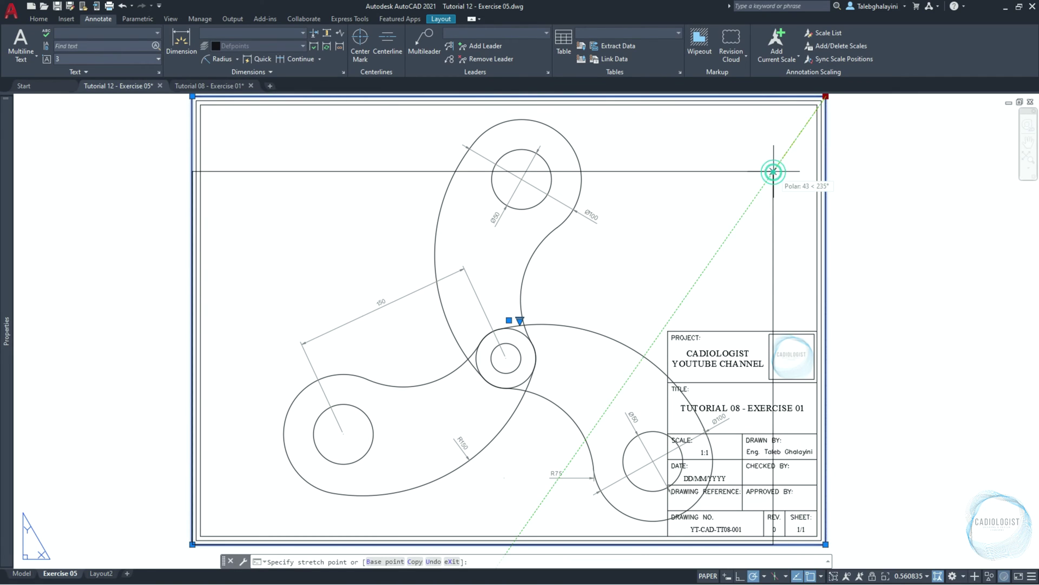
{"action": "left_click", "coordinate": [818, 105]}
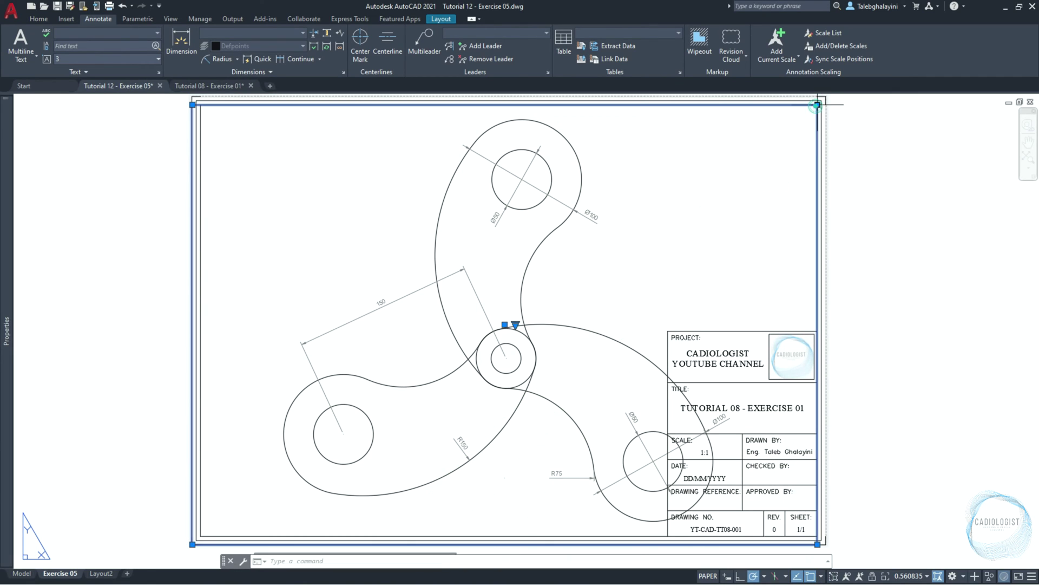
{"action": "left_click", "coordinate": [192, 543]}
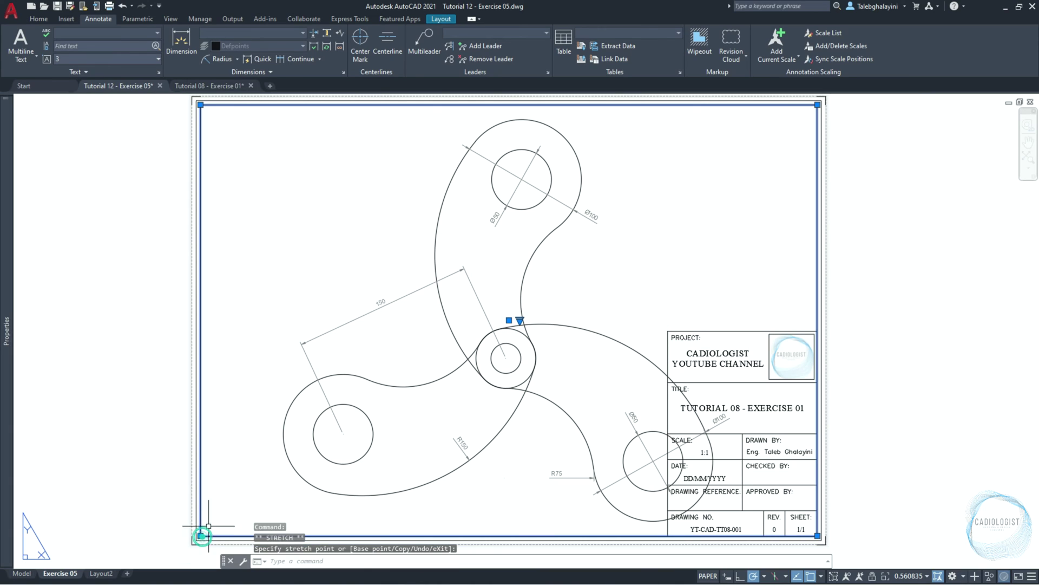
Snap the viewport's bottom-left corner to the inner frame and set the viewport scale to 1:2.
{"action": "left_click", "coordinate": [208, 525]}
{"action": "left_click", "coordinate": [911, 576]}
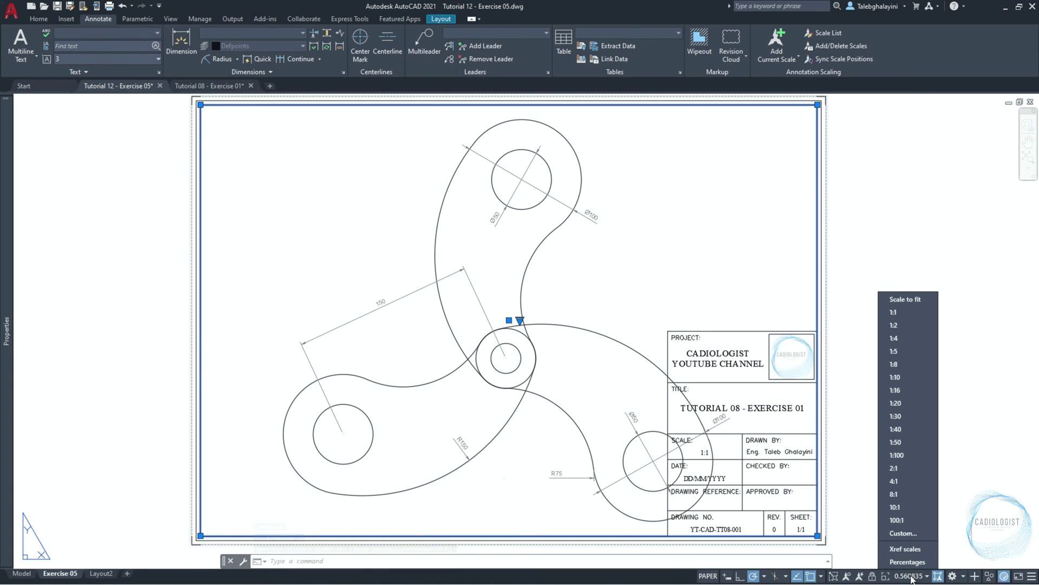
{"action": "left_click", "coordinate": [911, 326]}
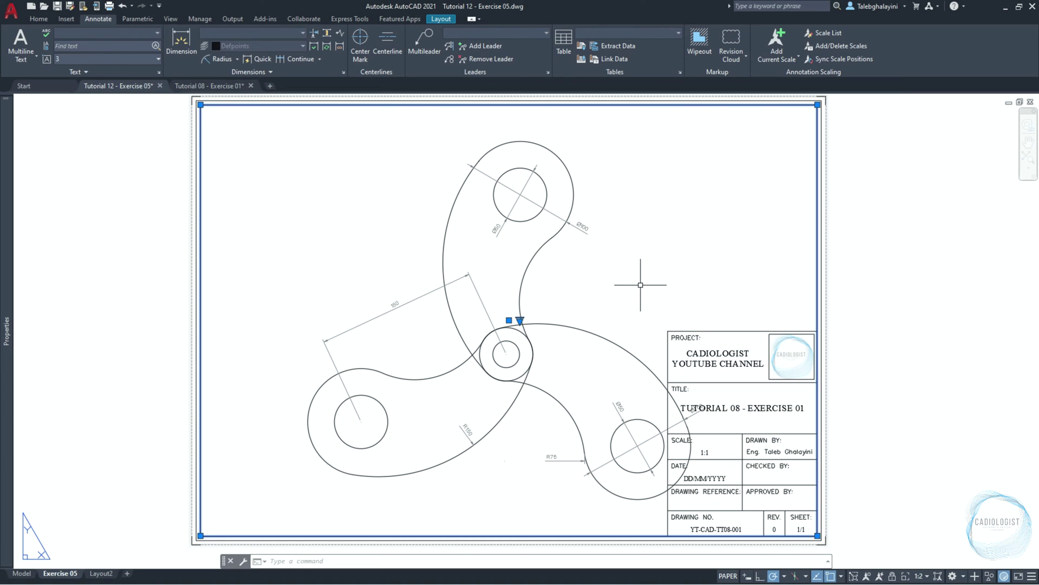
Centre the spinner inside the viewport.
{"action": "double_click", "coordinate": [640, 285]}
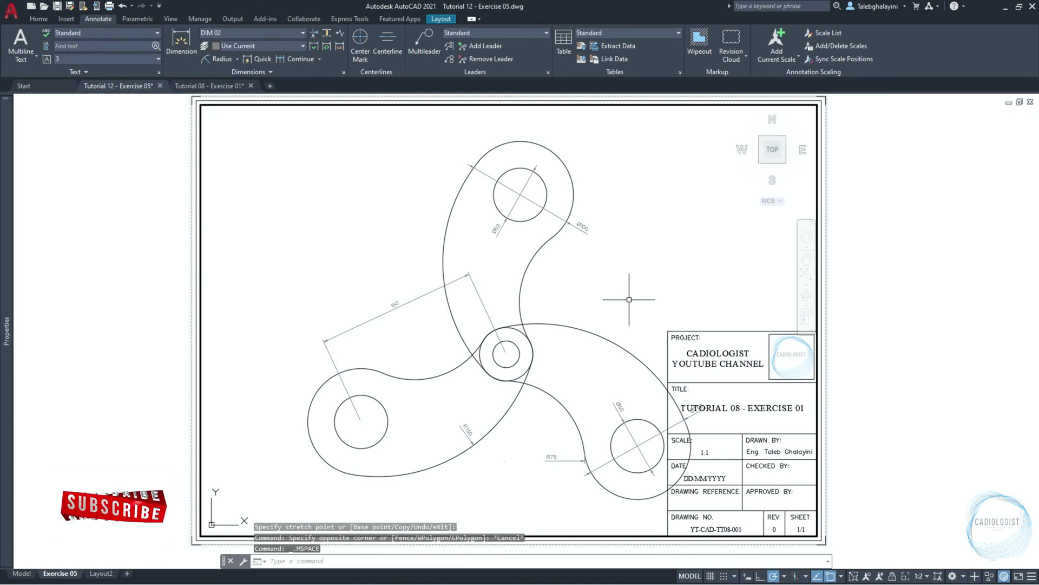
{"action": "middle_click_drag", "start_coordinate": [607, 279], "coordinate": [537, 271]}
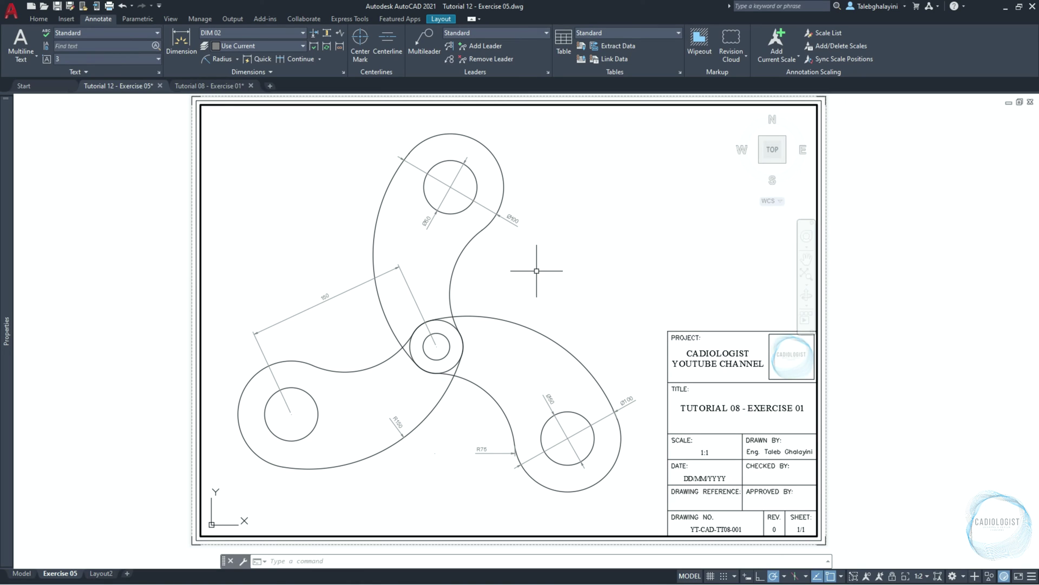
{"action": "double_click", "coordinate": [835, 515]}
Lock the viewport and return to paper space showing the whole A4 sheet.
{"action": "left_click", "coordinate": [892, 576]}
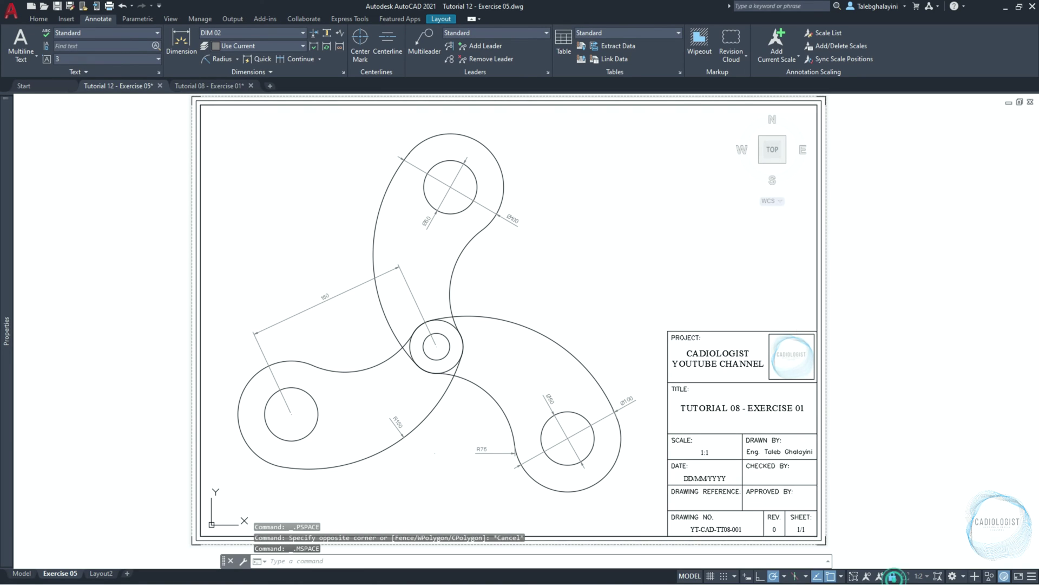
{"action": "scroll", "coordinate": [664, 267], "scroll_direction": "down", "scroll_amount": 5}
{"action": "scroll", "coordinate": [663, 269], "scroll_direction": "up", "scroll_amount": 5}
{"action": "scroll", "coordinate": [662, 269], "scroll_direction": "down", "scroll_amount": 2}
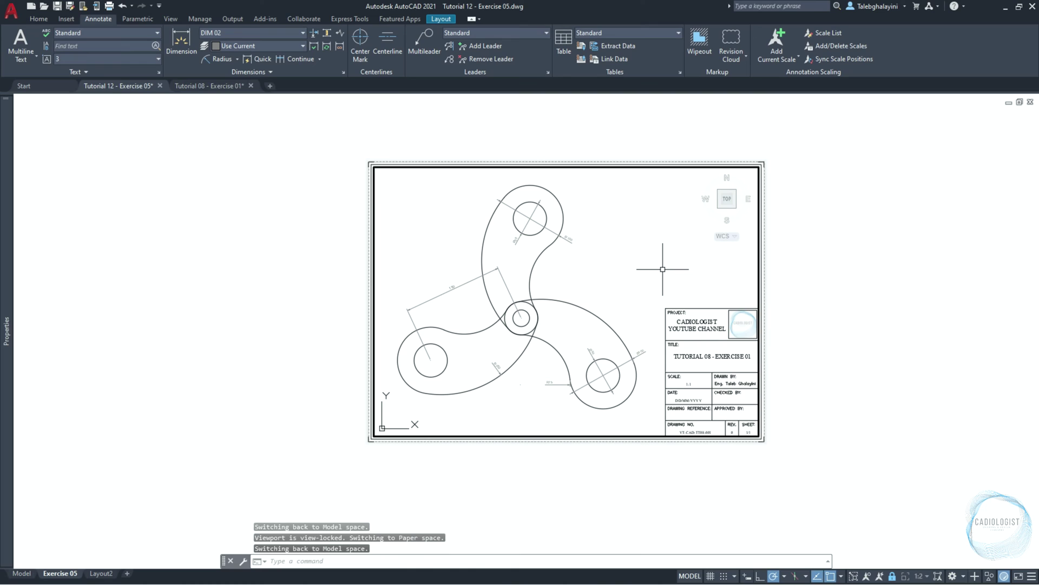
{"action": "double_click", "coordinate": [802, 289]}
{"action": "middle_click", "coordinate": [802, 286]}
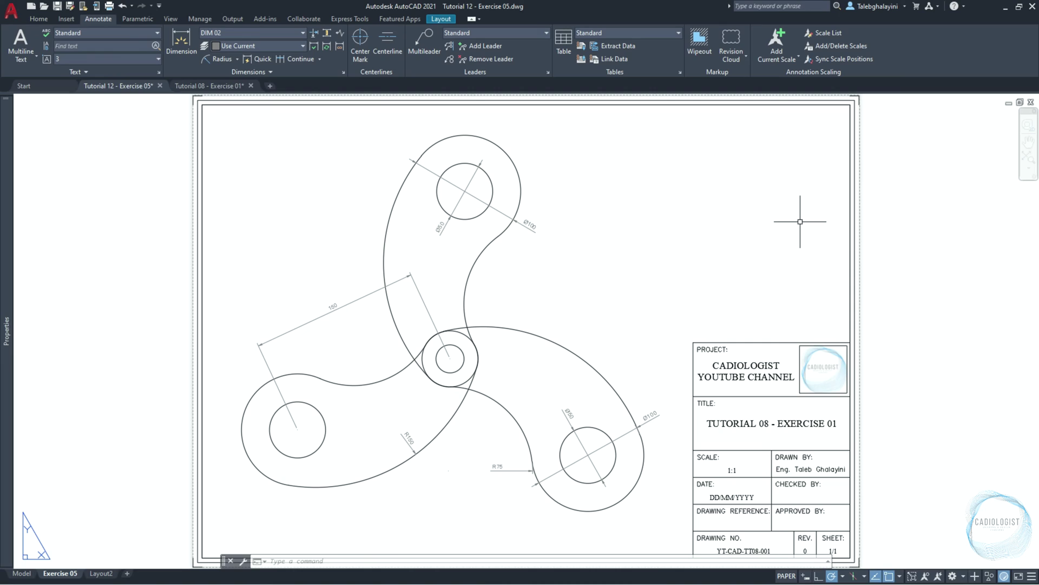
{"action": "type", "text": "xrf"}
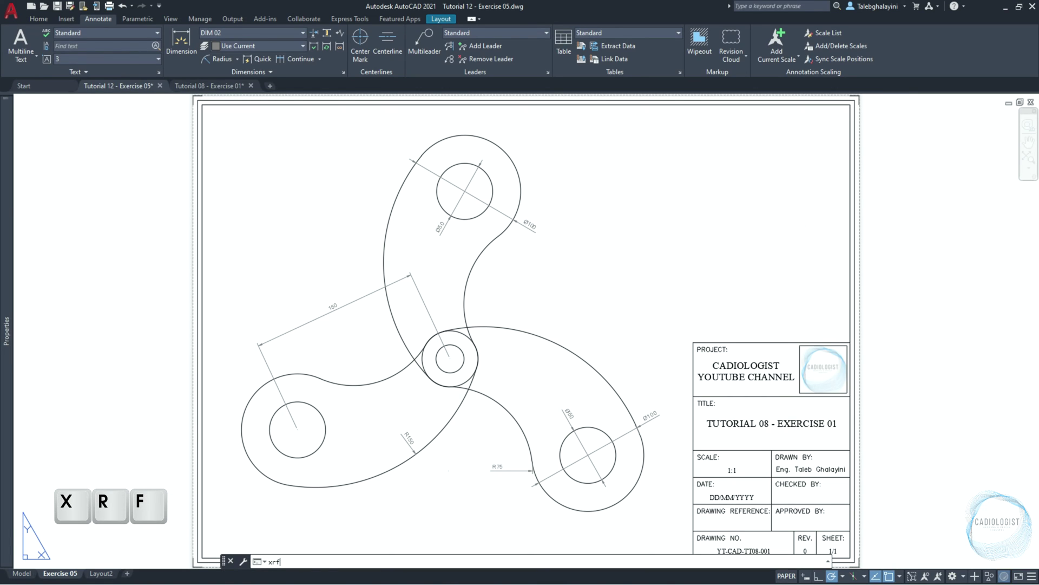
{"action": "key", "text": "Return"}
{"action": "left_click", "coordinate": [87, 119]}
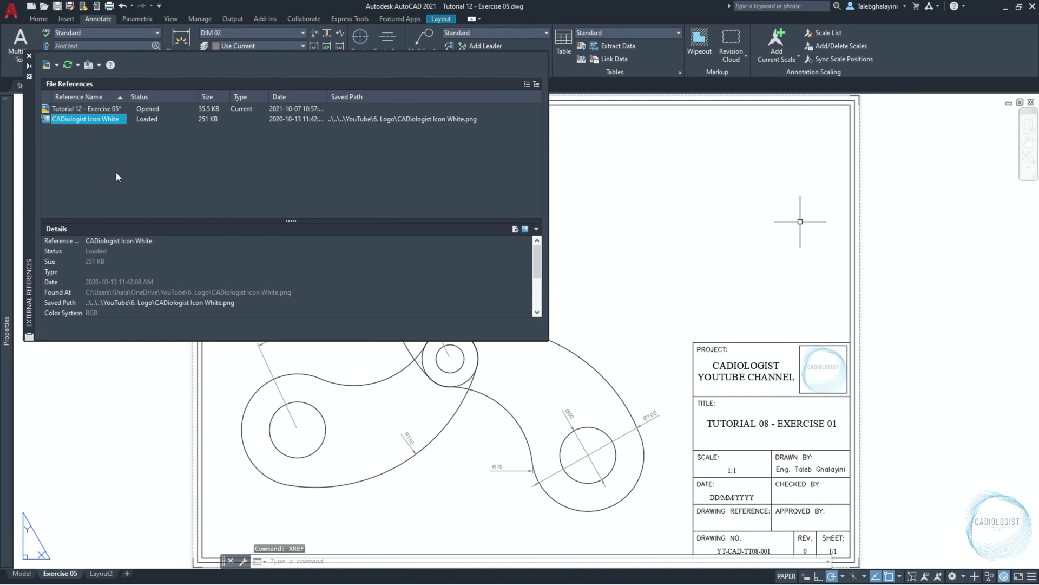
{"action": "left_click", "coordinate": [29, 56]}
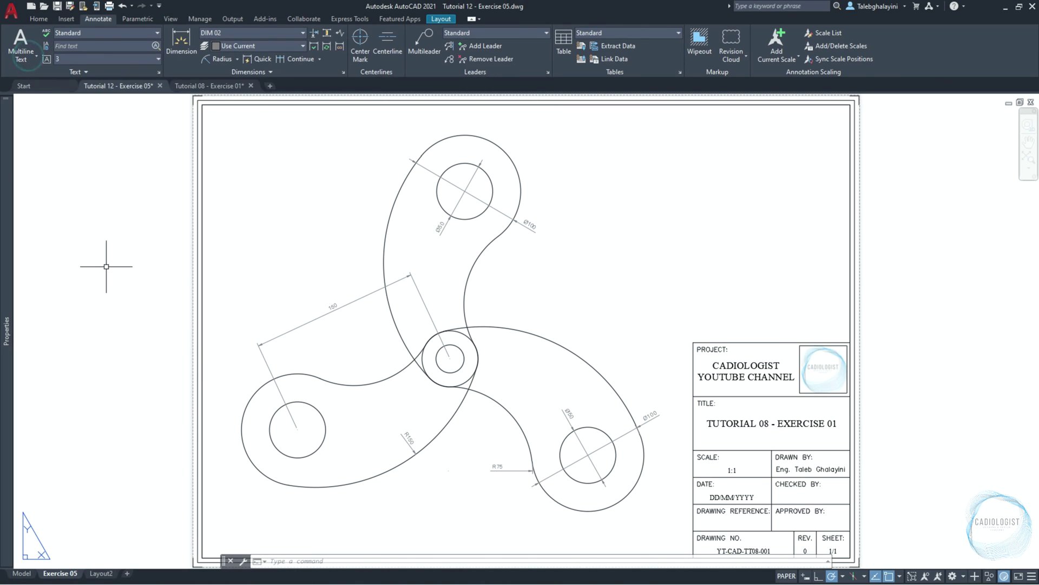
Change the title block title to TUTORIAL 12 - EXERCISE 05.
{"action": "left_click", "coordinate": [755, 423]}
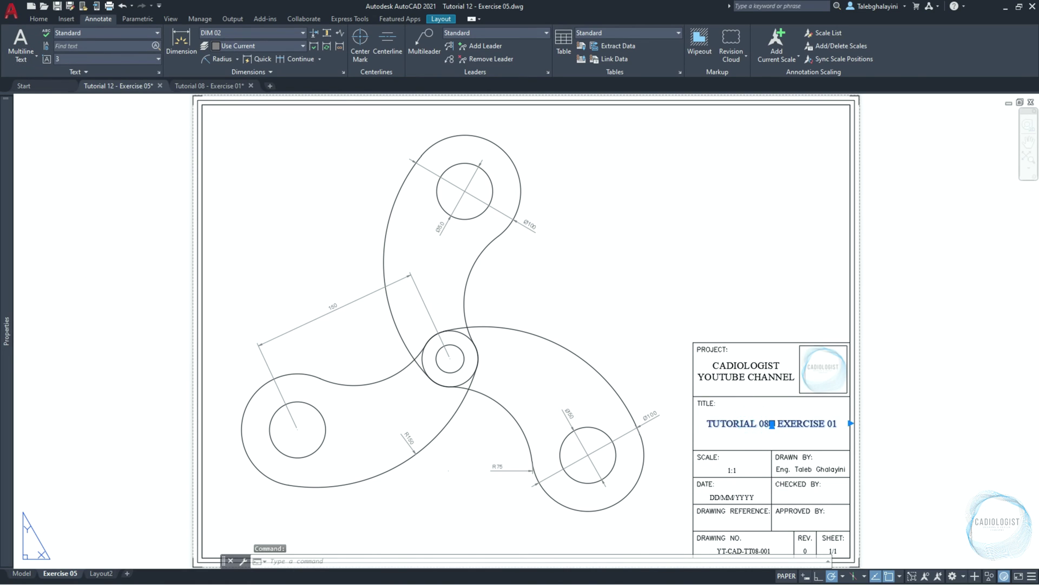
{"action": "double_click", "coordinate": [770, 422]}
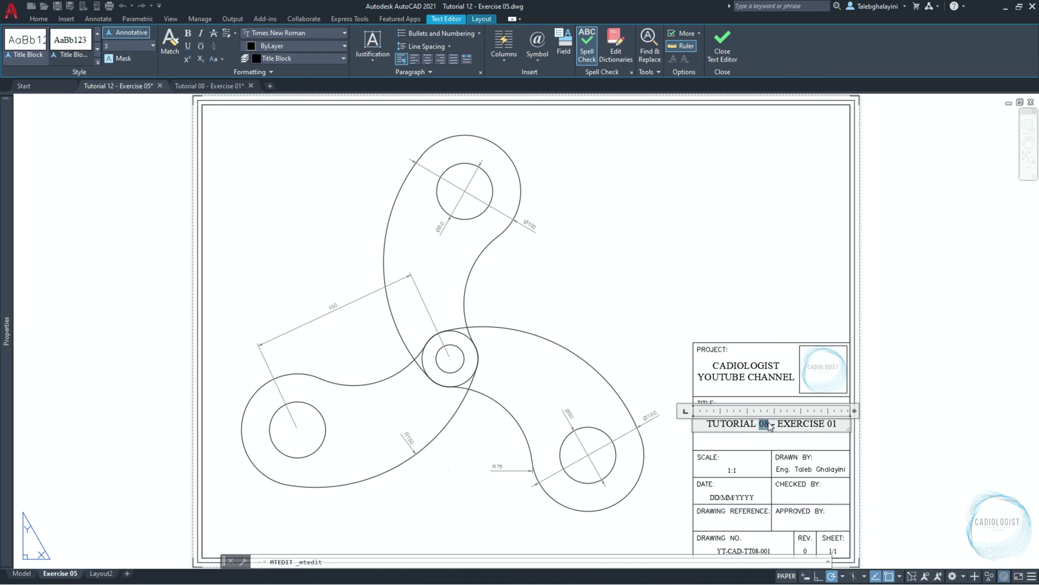
{"action": "type", "text": "12"}
{"action": "left_click", "coordinate": [838, 425]}
{"action": "key", "text": "BackSpace"}
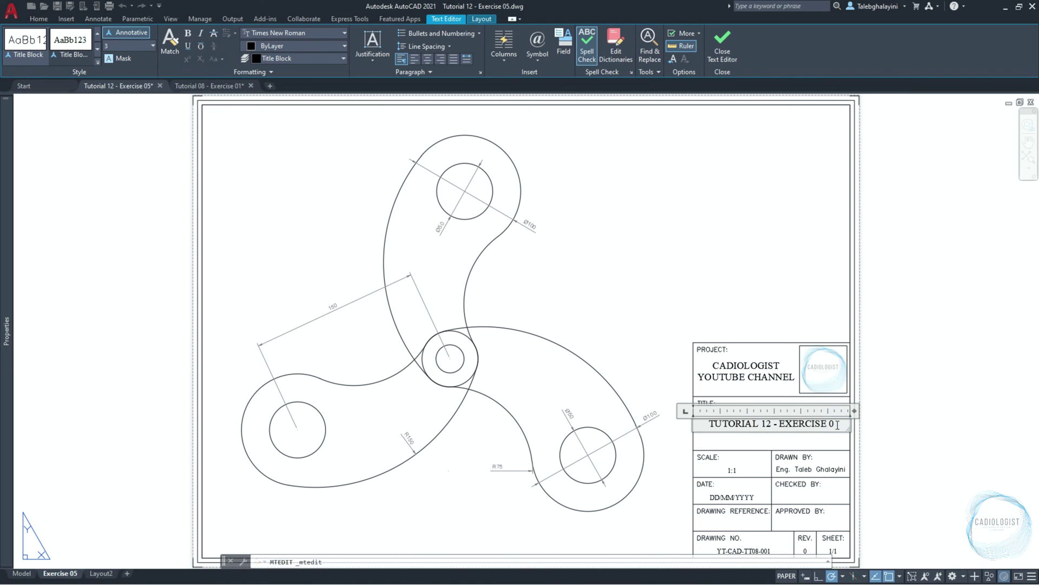
{"action": "type", "text": "5"}
{"action": "left_click", "coordinate": [734, 471]}
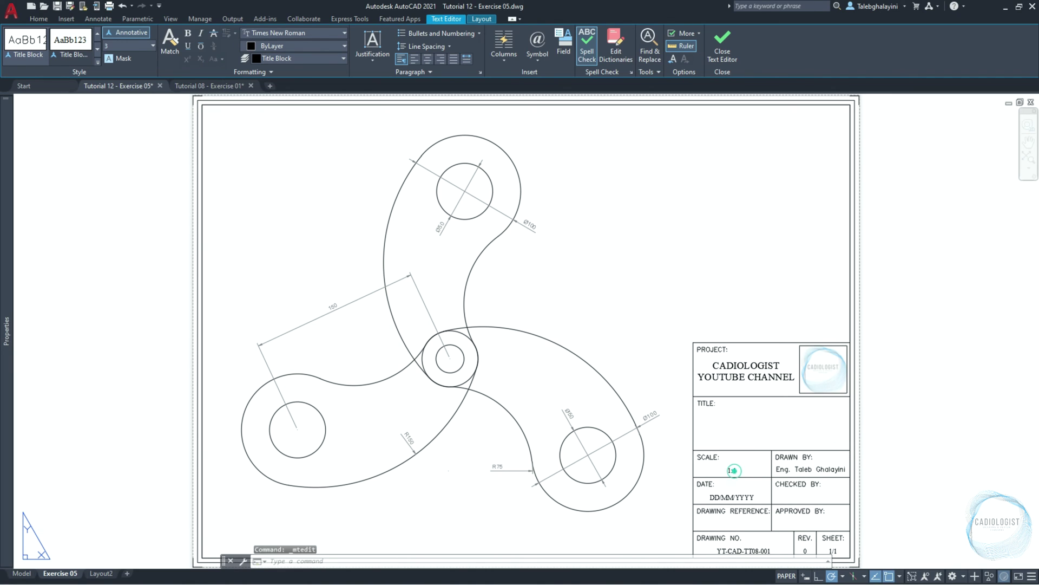
Change the title block scale from 1:1 to 1:2.
{"action": "double_click", "coordinate": [735, 471]}
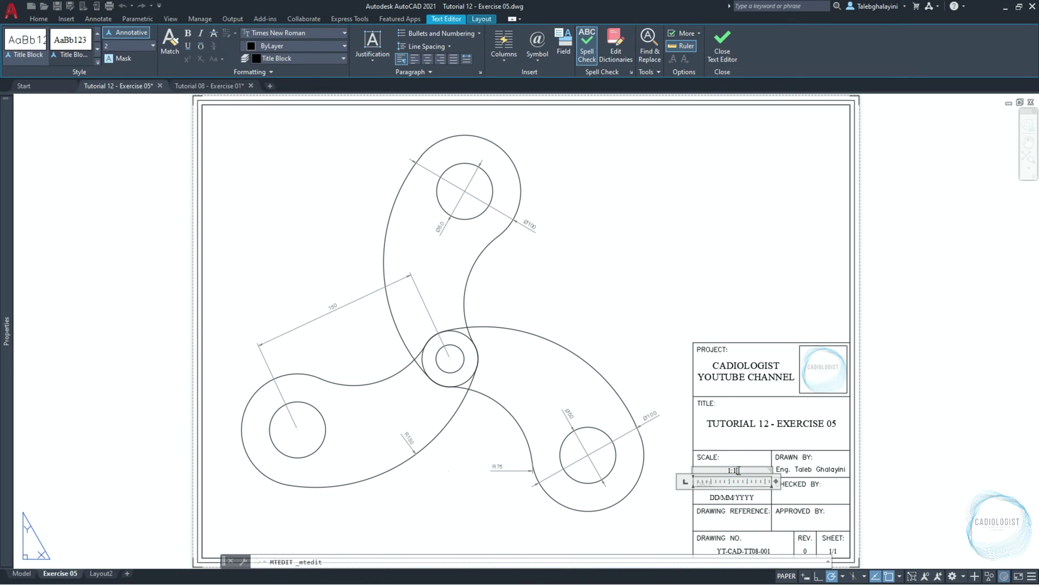
{"action": "key", "text": "BackSpace"}
{"action": "type", "text": "2"}
{"action": "left_click", "coordinate": [752, 518]}
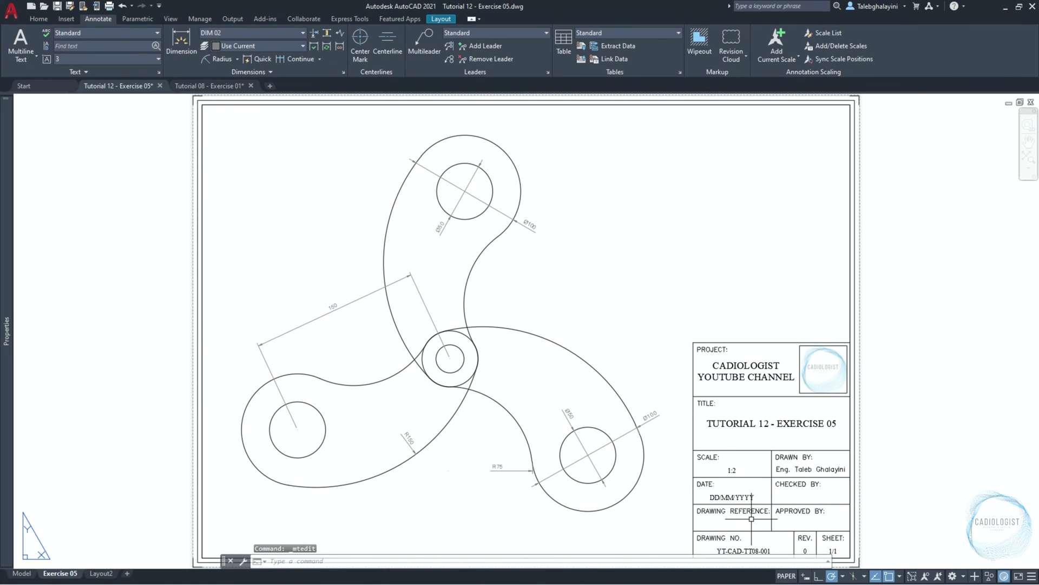
Change the drawing number to YT-CAD-TT12-EX-005.
{"action": "scroll", "coordinate": [752, 518], "scroll_direction": "down", "scroll_amount": 4}
{"action": "scroll", "coordinate": [728, 477], "scroll_direction": "up", "scroll_amount": 10}
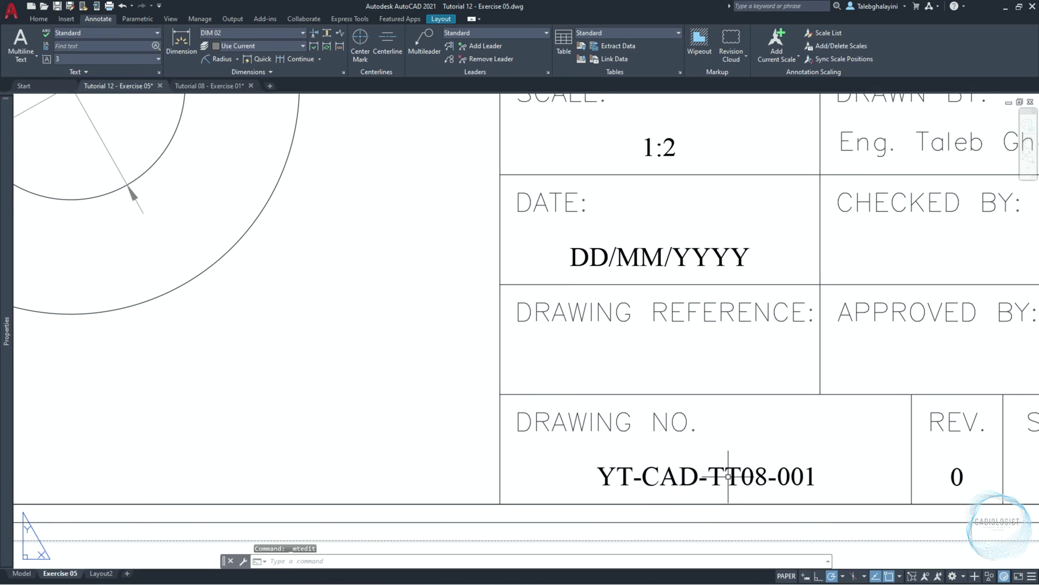
{"action": "double_click", "coordinate": [728, 476]}
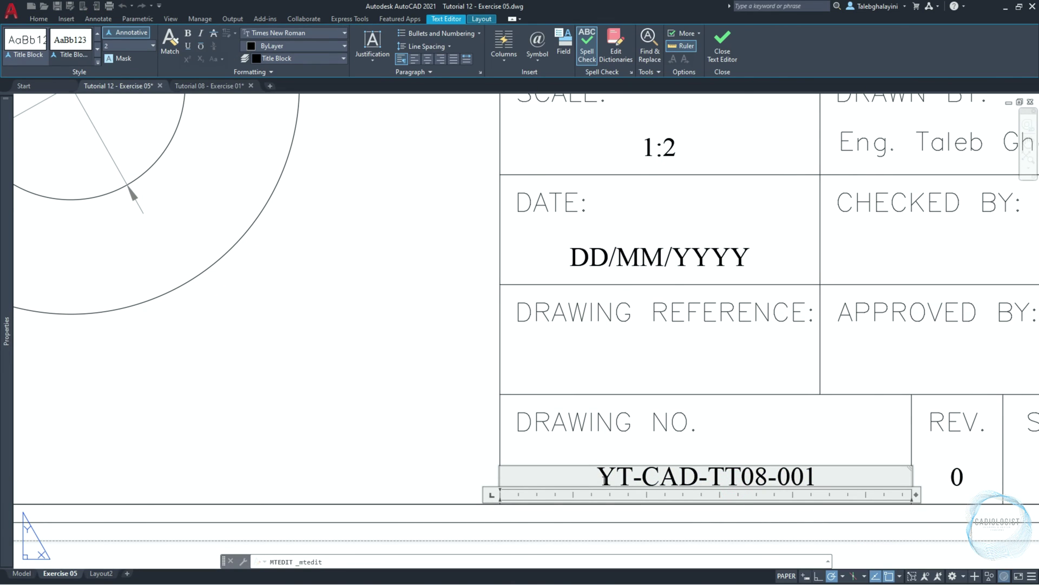
{"action": "left_click_drag", "start_coordinate": [769, 479], "coordinate": [743, 479]}
{"action": "type", "text": "12-"}
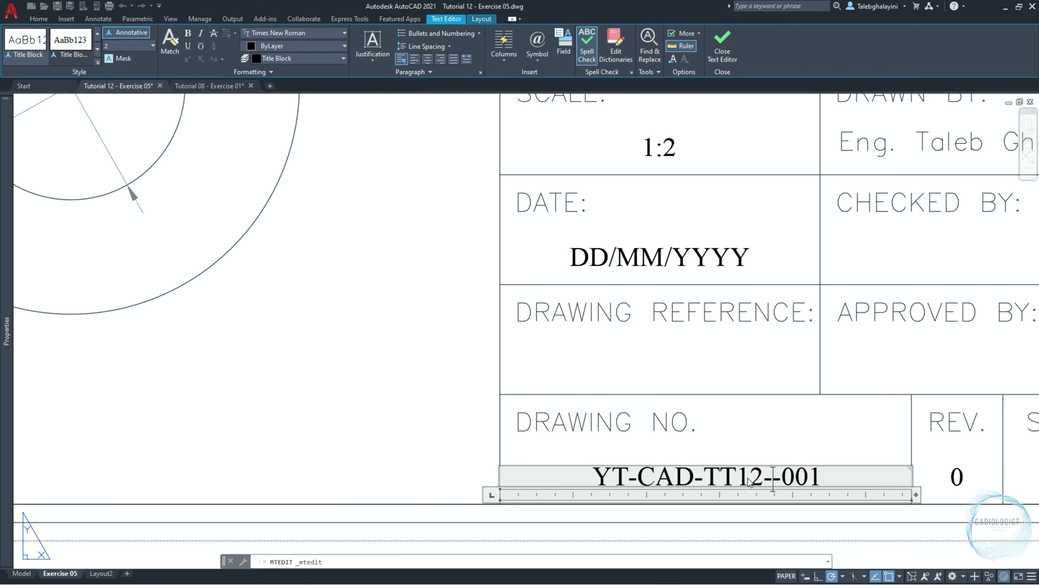
{"action": "type", "text": "EX"}
{"action": "key", "text": "Right"}
{"action": "key", "text": "Right"}
{"action": "key", "text": "Right"}
{"action": "key", "text": "Right"}
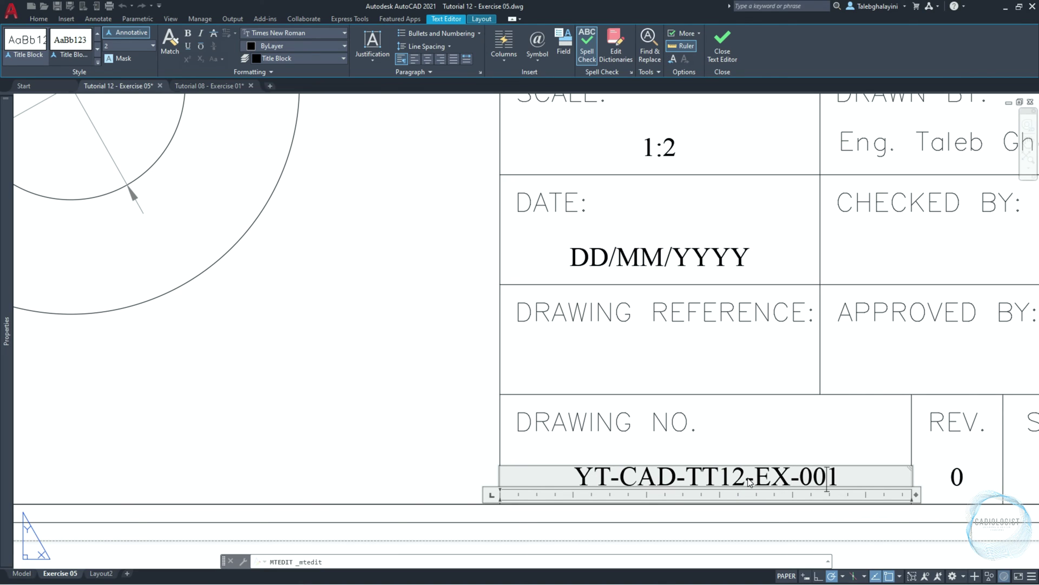
{"action": "key", "text": "BackSpace"}
{"action": "type", "text": "5"}
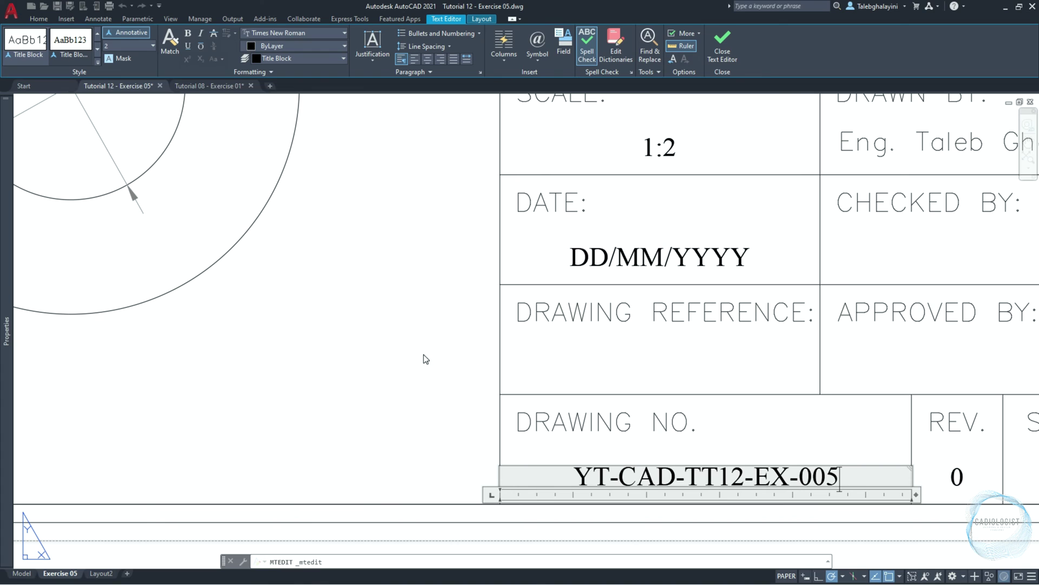
{"action": "left_click", "coordinate": [423, 355]}
{"action": "type", "text": "z"}
{"action": "key", "text": "Return"}
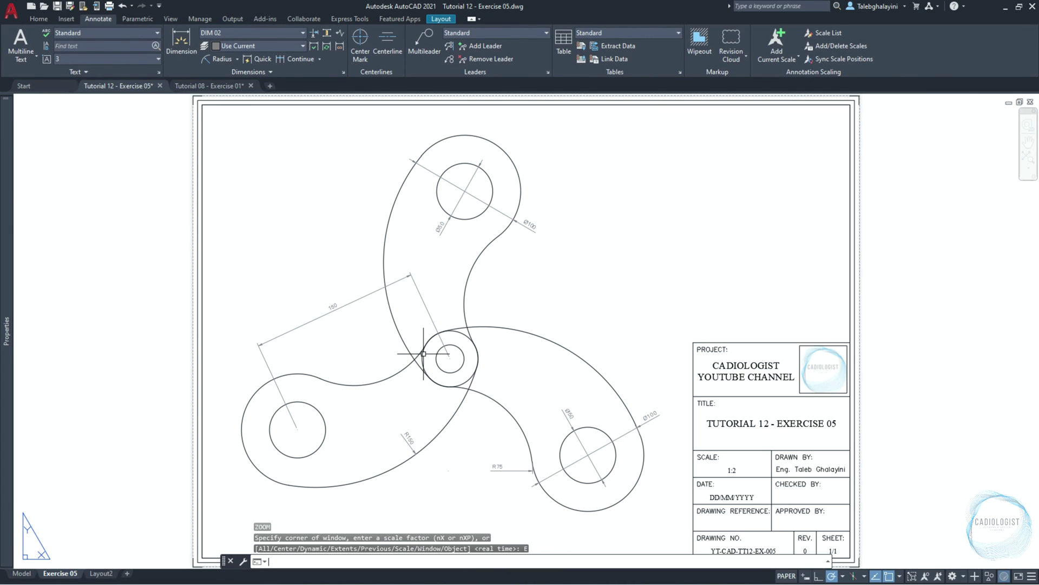
Zoom to extents, preview the single-sheet DWG To PDF plot, and plot it.
{"action": "type", "text": "e"}
{"action": "key", "text": "Return"}
{"action": "key", "text": "ctrl+p"}
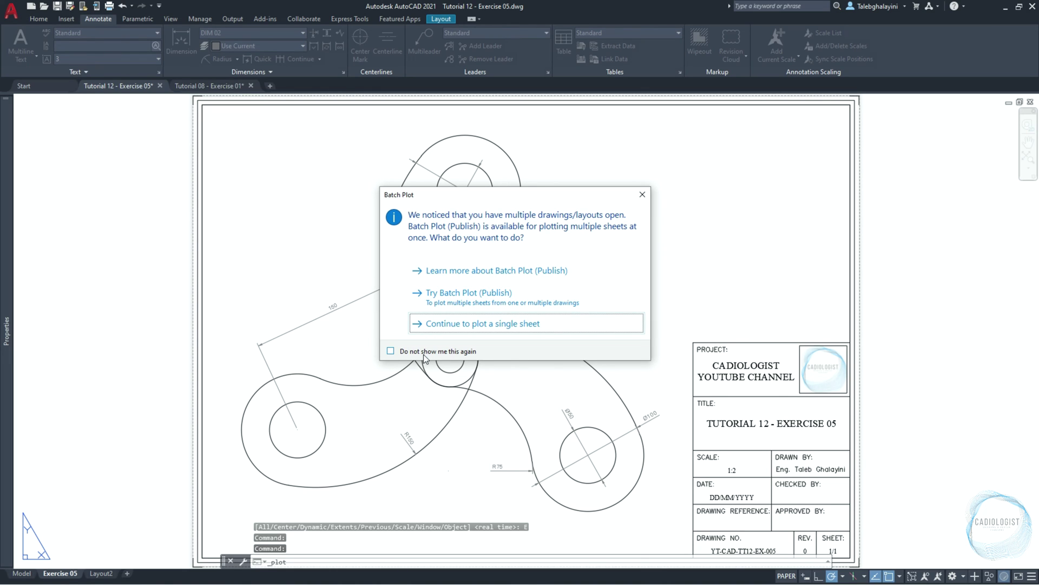
{"action": "key", "text": "Return"}
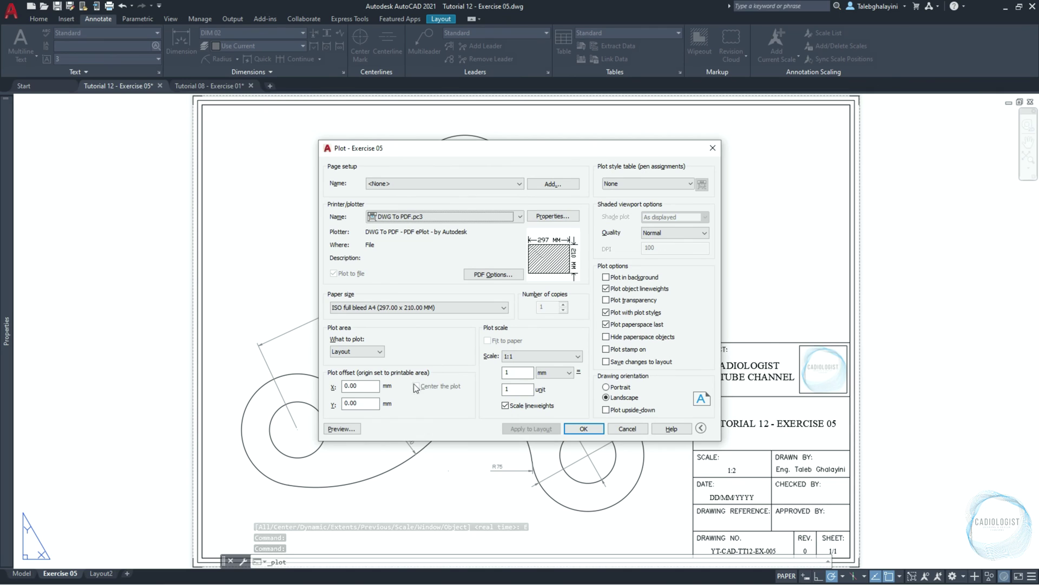
{"action": "left_click", "coordinate": [353, 430]}
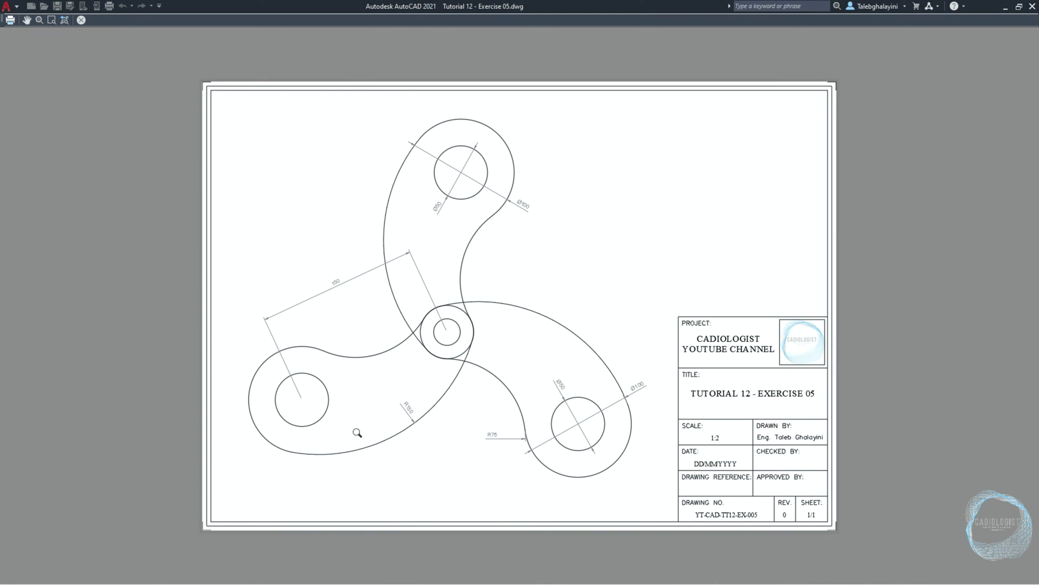
{"action": "left_click", "coordinate": [9, 20]}
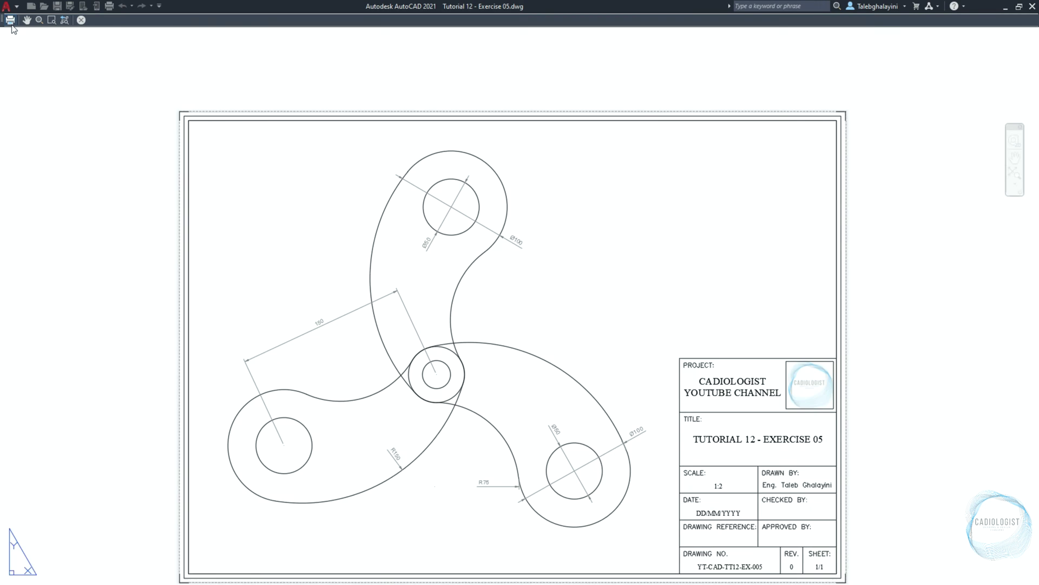
Save the plot as Tutorial 12 - Exercise 05.pdf in Desktop > Basic 2D AutoCAD Exercises > PDF.
{"action": "left_click", "coordinate": [379, 254]}
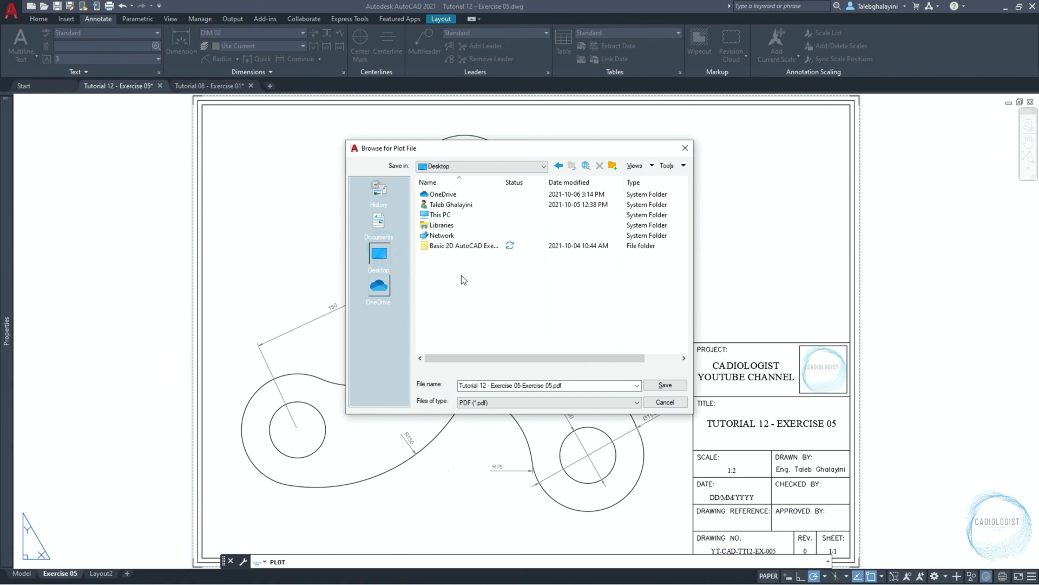
{"action": "double_click", "coordinate": [467, 246]}
{"action": "double_click", "coordinate": [453, 205]}
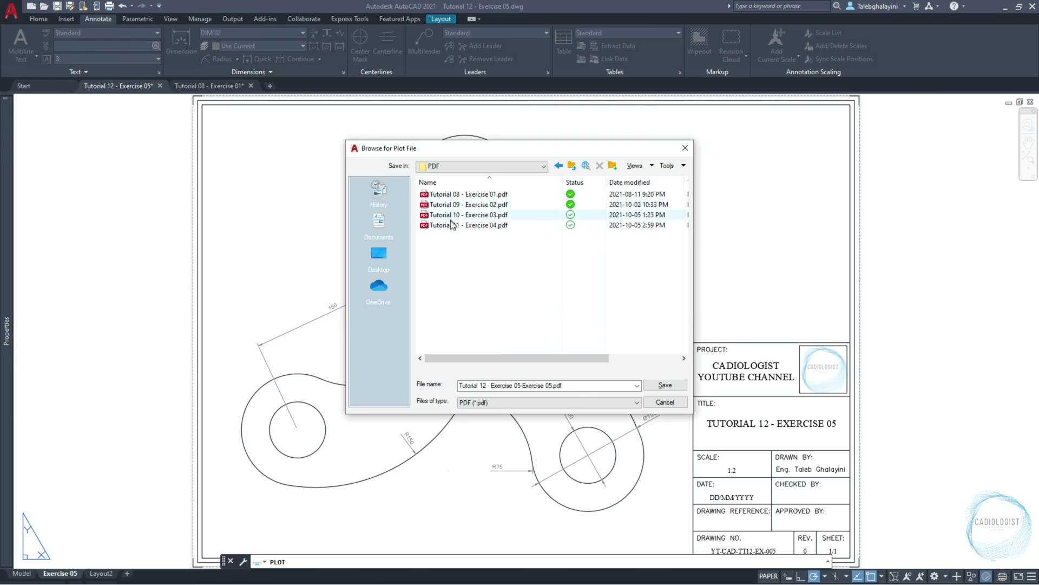
{"action": "left_click", "coordinate": [453, 225]}
{"action": "left_click", "coordinate": [485, 386]}
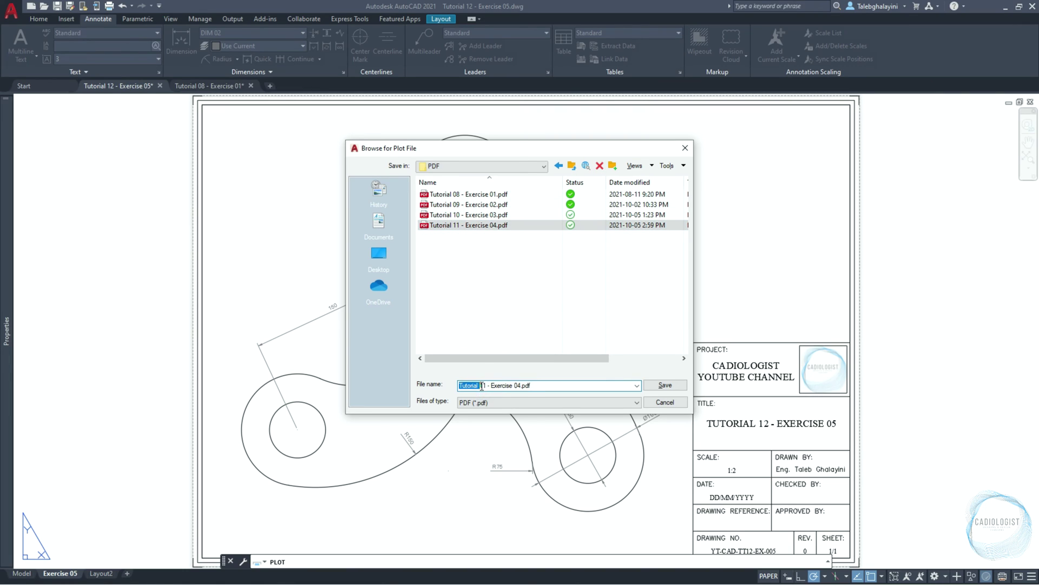
{"action": "key", "text": "BackSpace"}
{"action": "type", "text": "2"}
{"action": "left_click", "coordinate": [522, 385]}
{"action": "key", "text": "BackSpace"}
{"action": "type", "text": "5"}
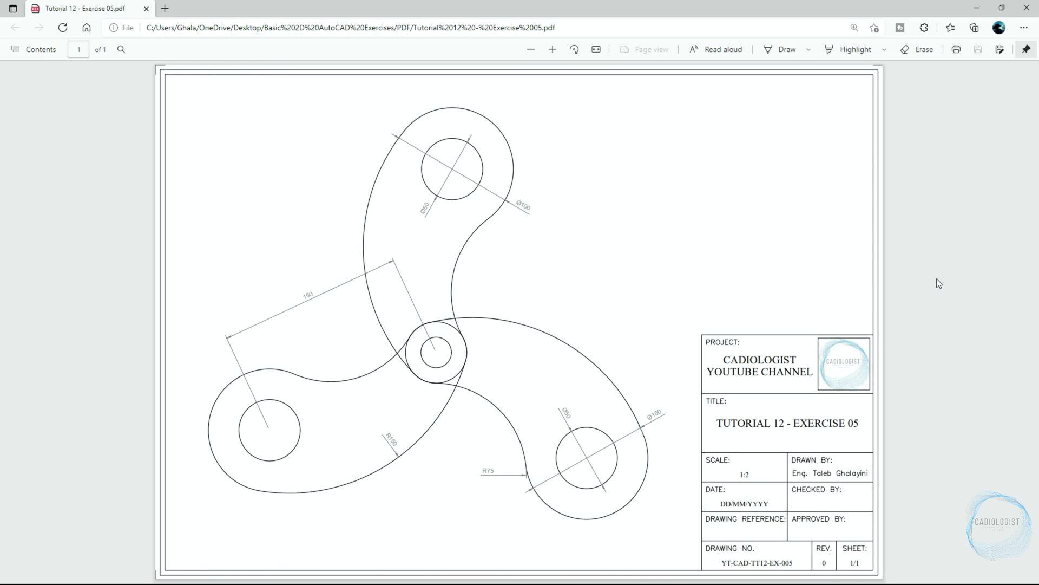
Minimise the Edge window showing the plotted PDF to get back to AutoCAD.
{"action": "left_click", "coordinate": [977, 9]}
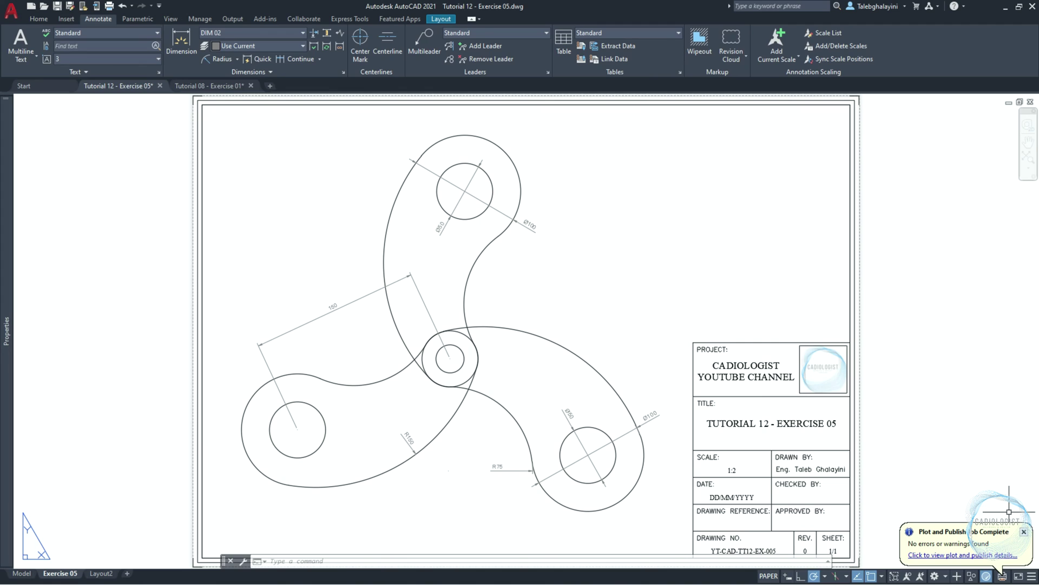
Close the Plot and Publish Job Complete balloon in the status bar.
{"action": "left_click", "coordinate": [1024, 531]}
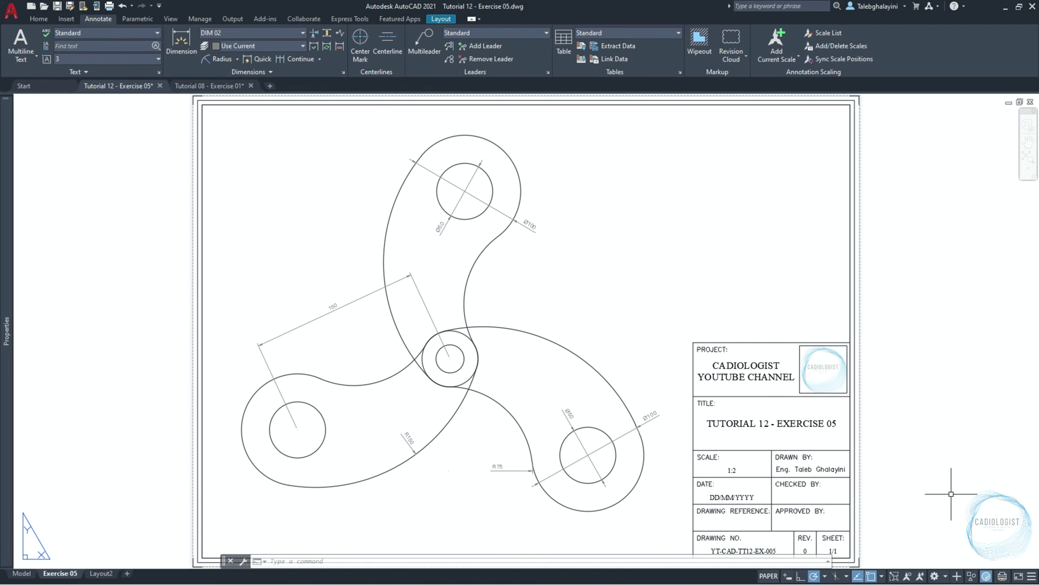